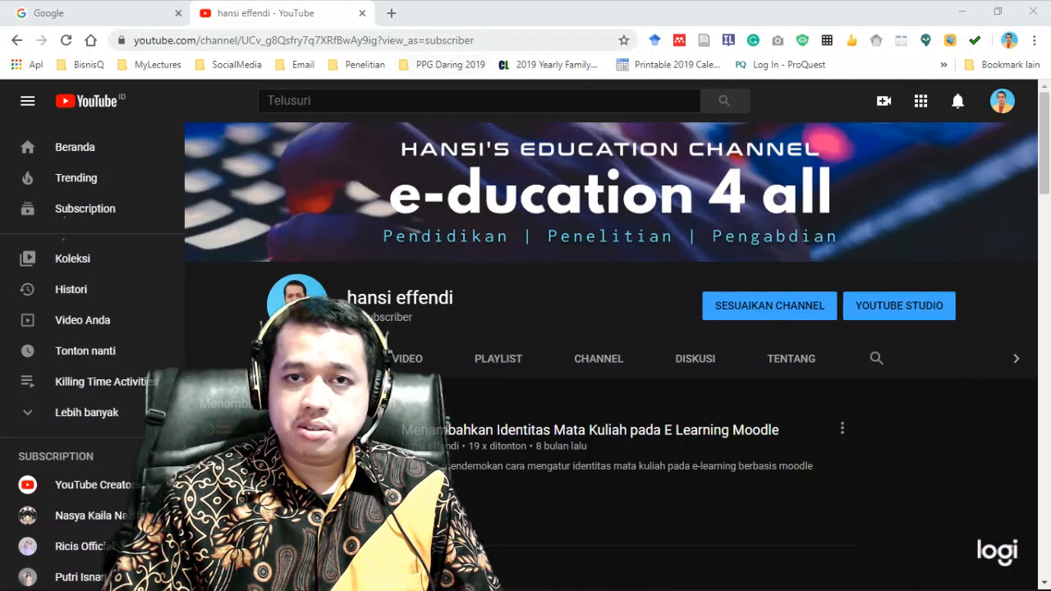
- Open elearning.unp.ac.id in a new browser tab and log in with the saved credentials
left_click(392, 14)
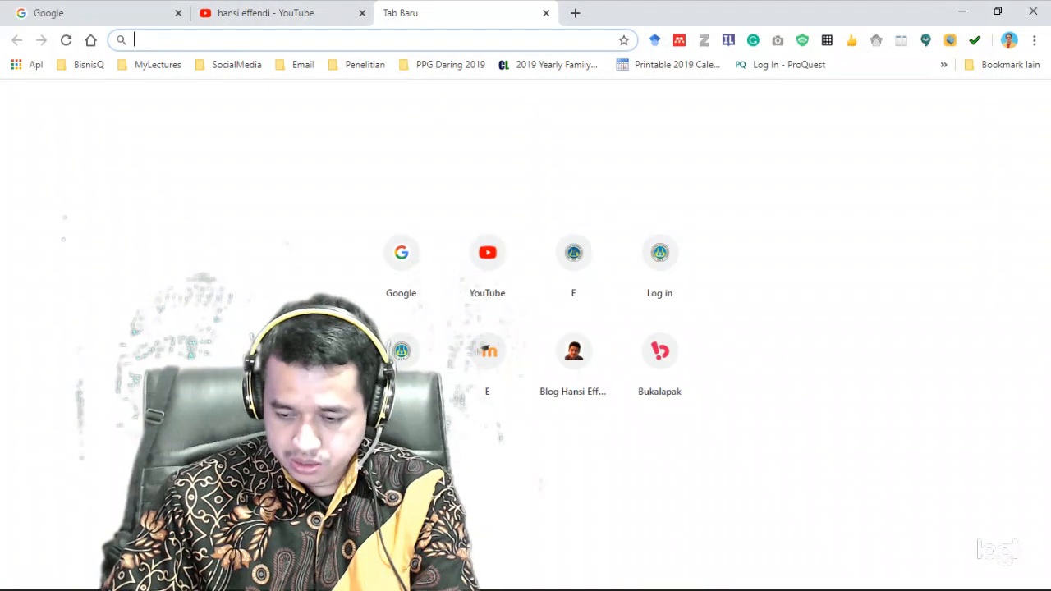
type("elearning")
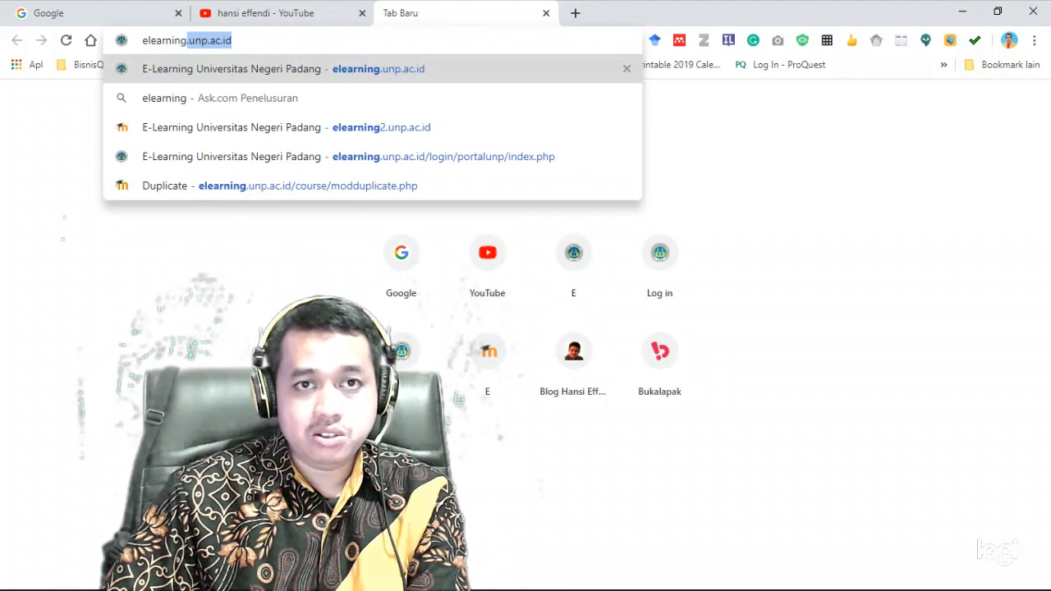
key("Right")
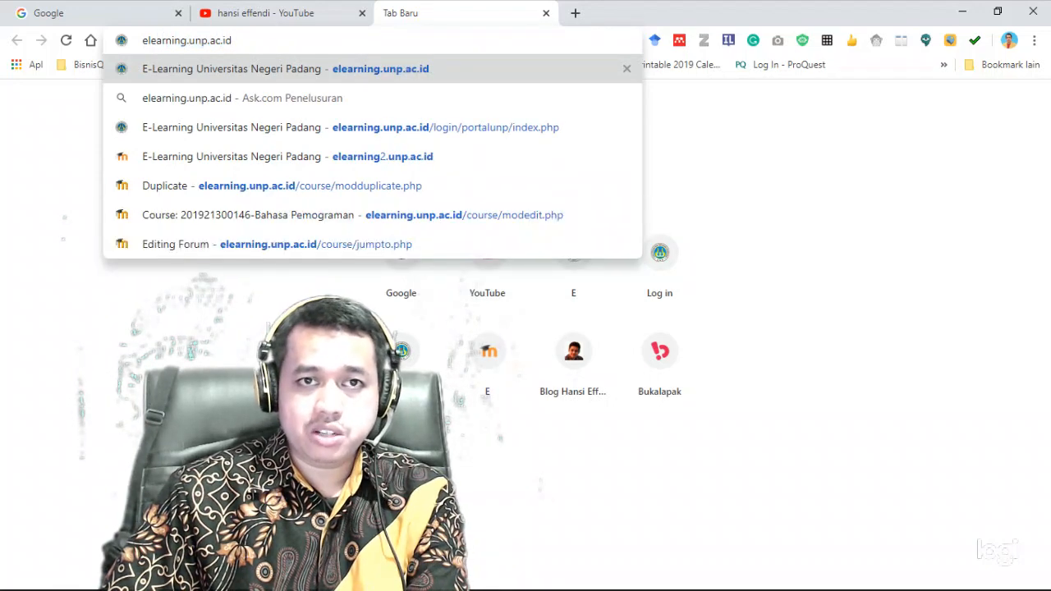
key("Return")
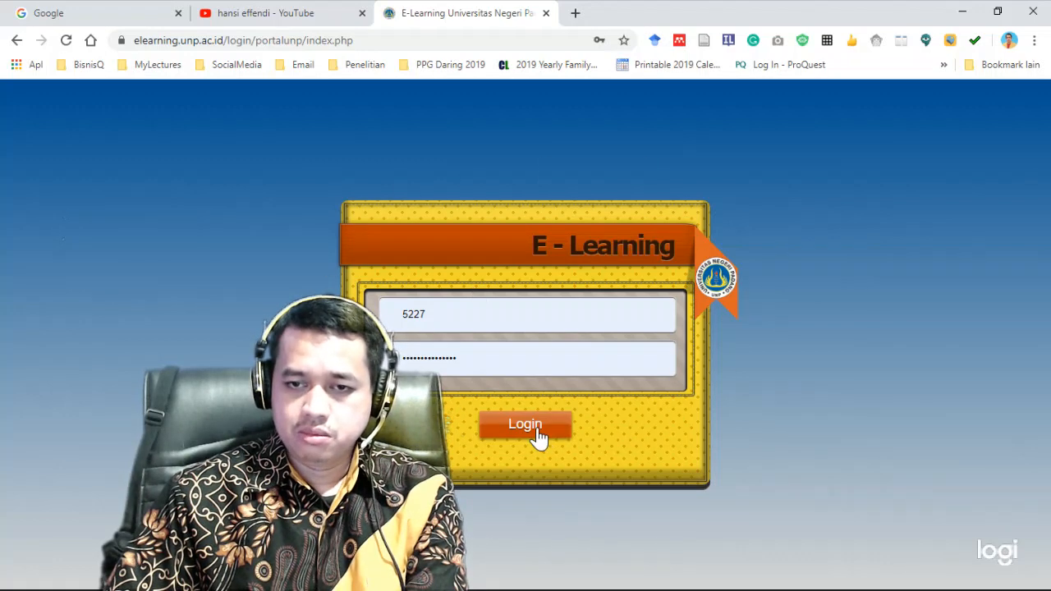
left_click(533, 428)
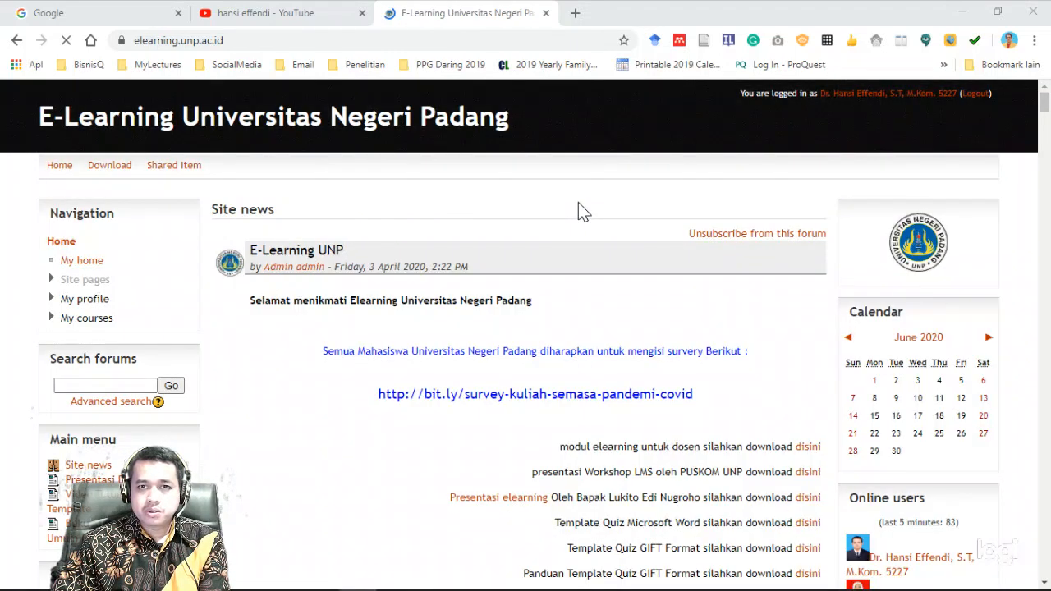
- Look over the e-learning home page, from the site news to the My courses list
scroll(578, 202, "down", 2)
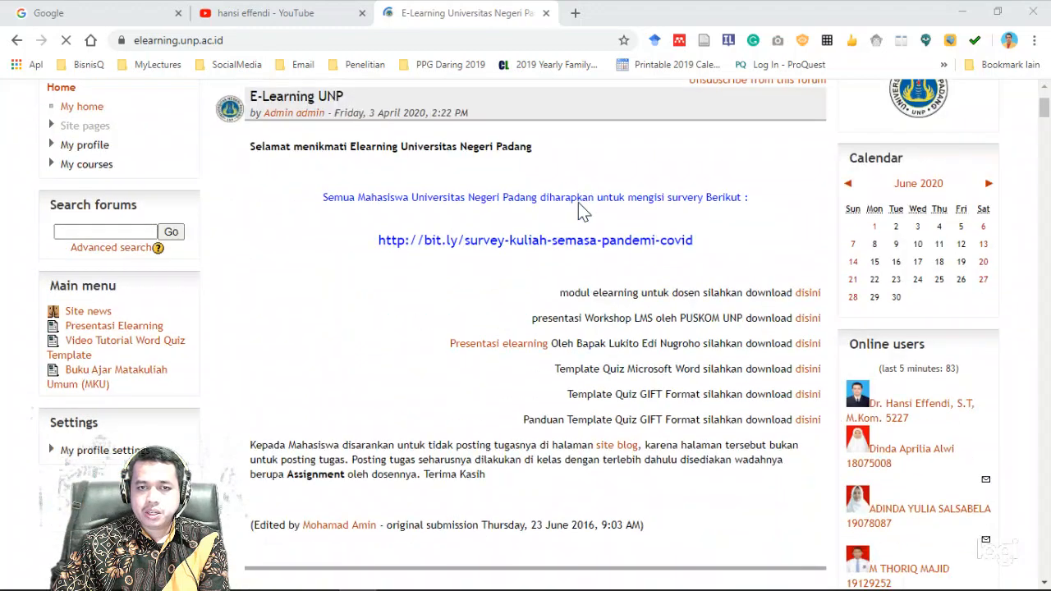
scroll(578, 202, "up", 2)
scroll(600, 379, "down", 6)
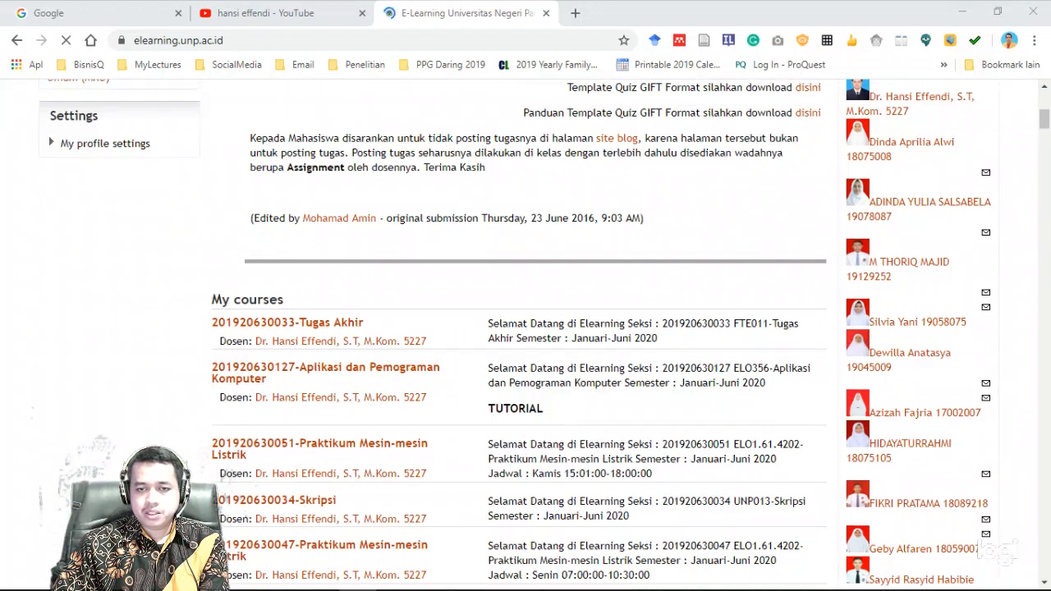
scroll(600, 379, "down", 2)
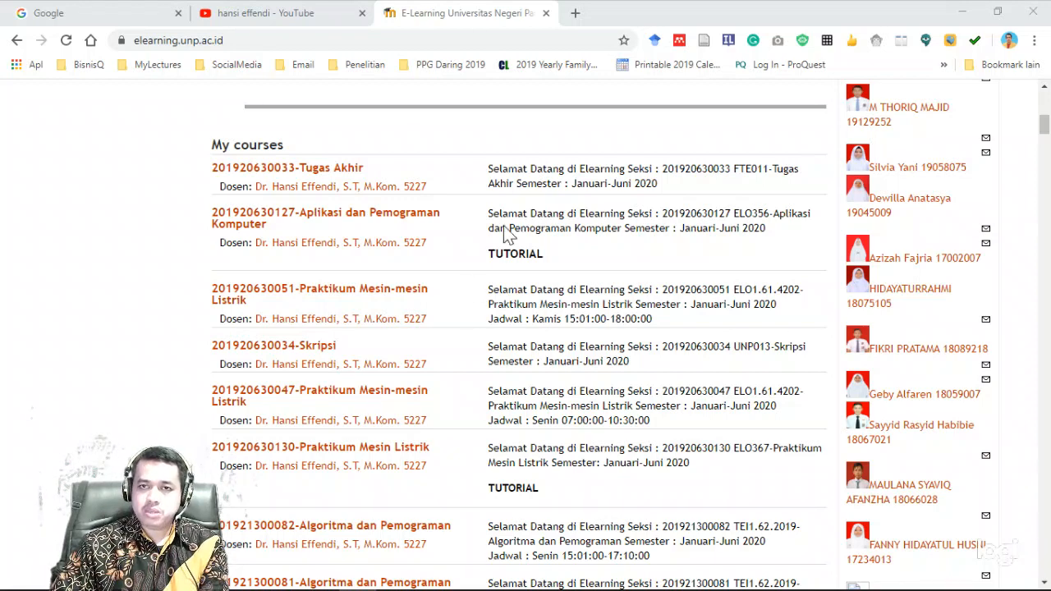
scroll(520, 206, "up", 10)
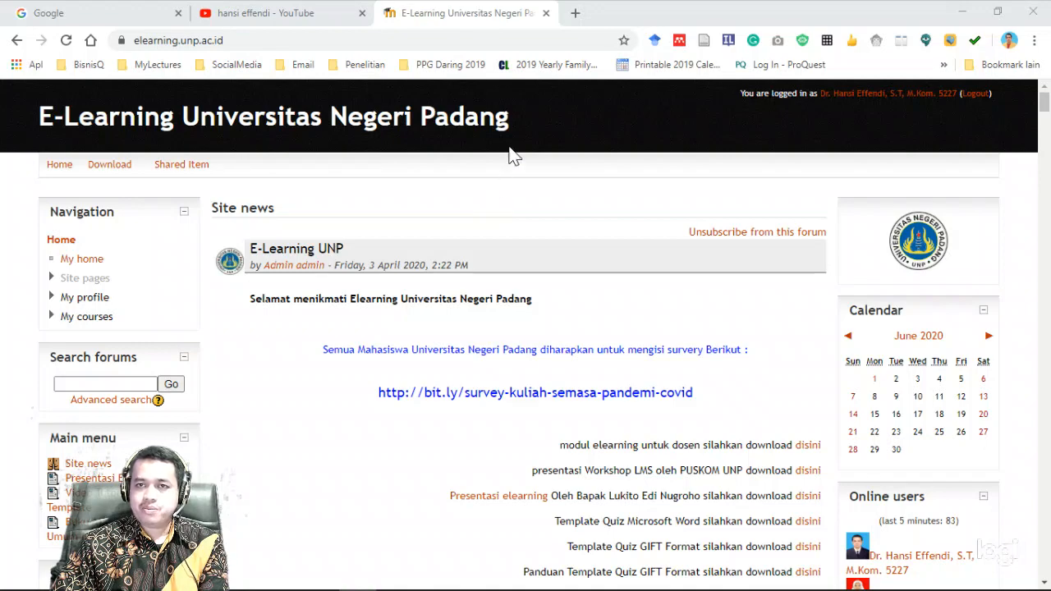
scroll(479, 234, "down", 7)
scroll(526, 295, "down", 1)
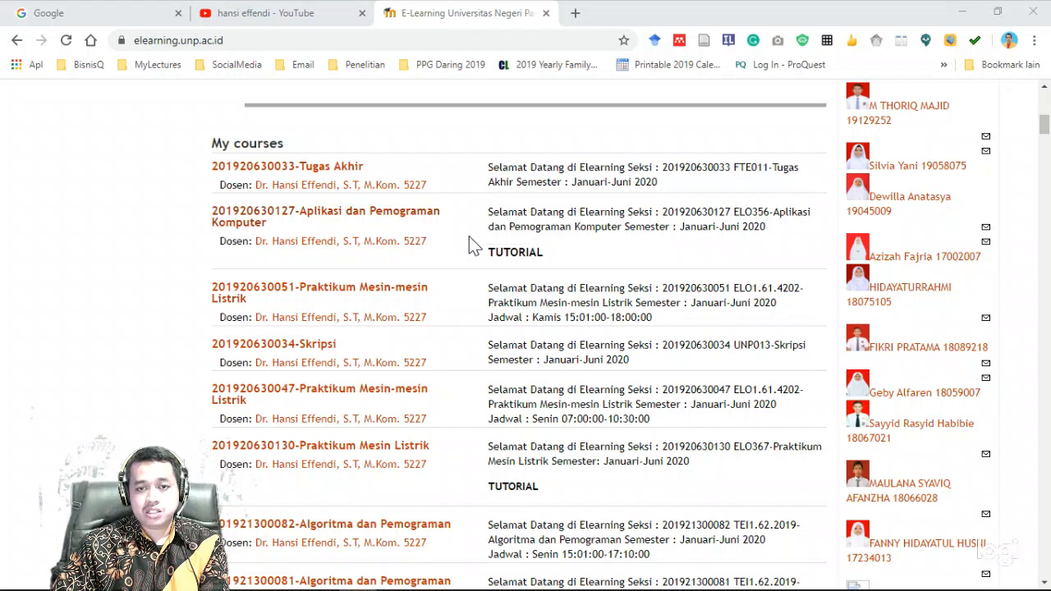
scroll(469, 236, "down", 3)
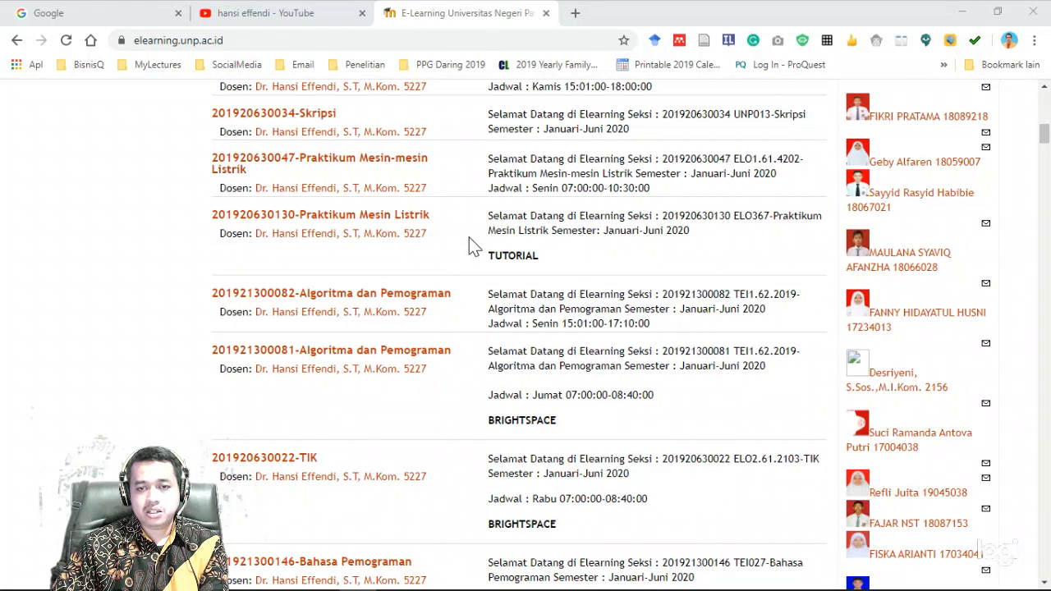
left_click(383, 296)
right_click(383, 301)
left_click(422, 302)
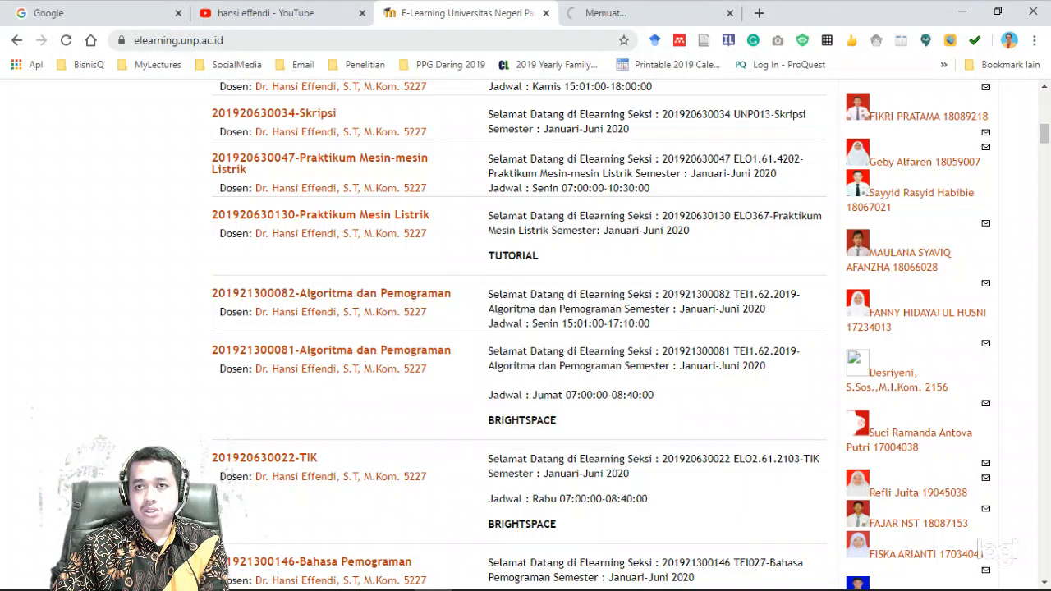
left_click(647, 20)
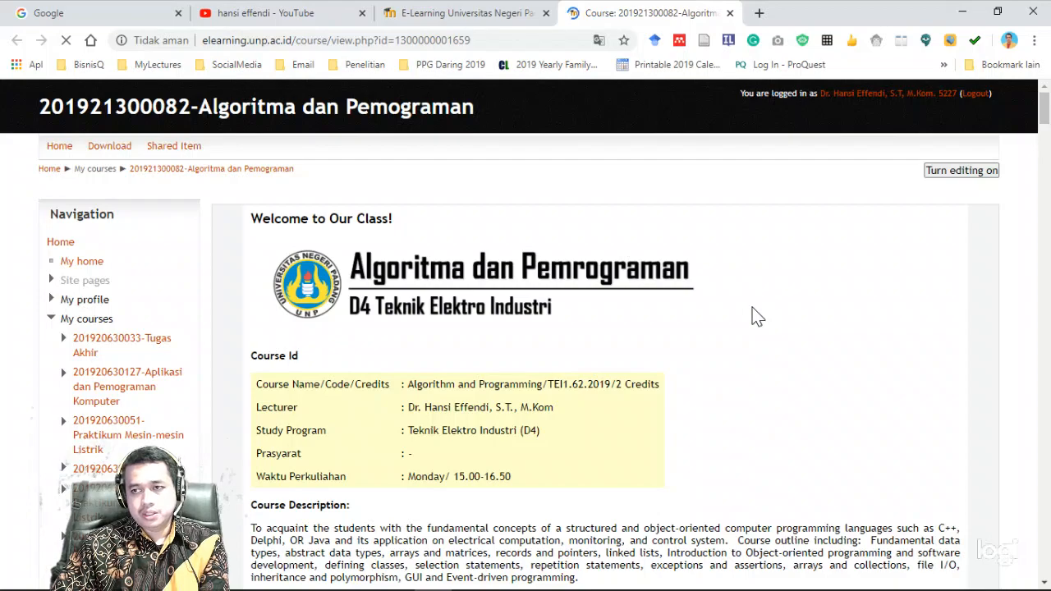
- Examine the course page's description, lecture progress, and the activities and resources of its topics
scroll(756, 316, "down", 5)
scroll(756, 316, "down", 14)
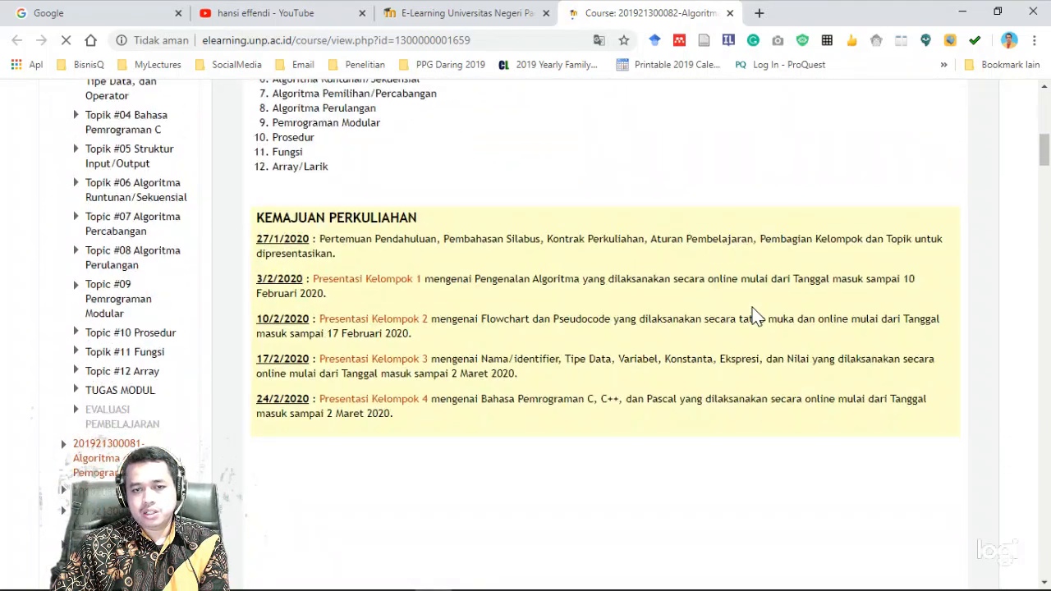
scroll(755, 316, "down", 14)
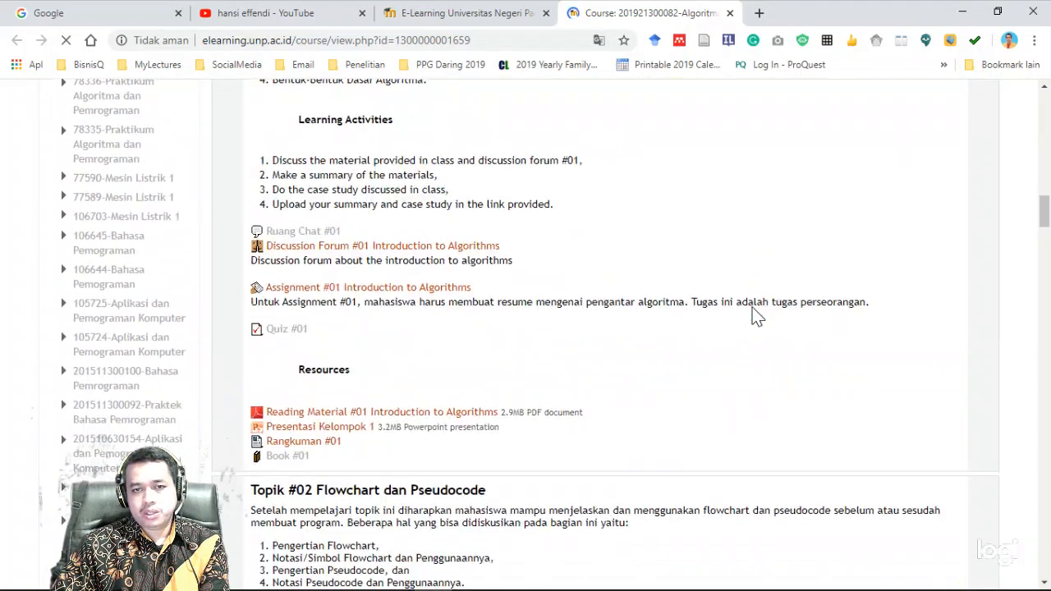
scroll(756, 316, "down", 12)
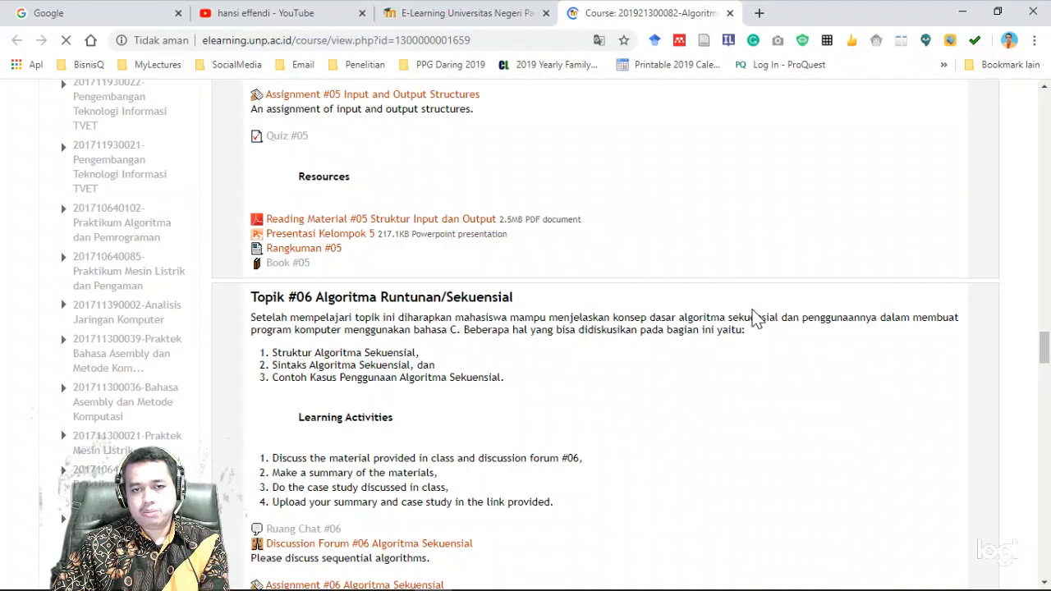
scroll(756, 316, "down", 4)
scroll(756, 318, "down", 7)
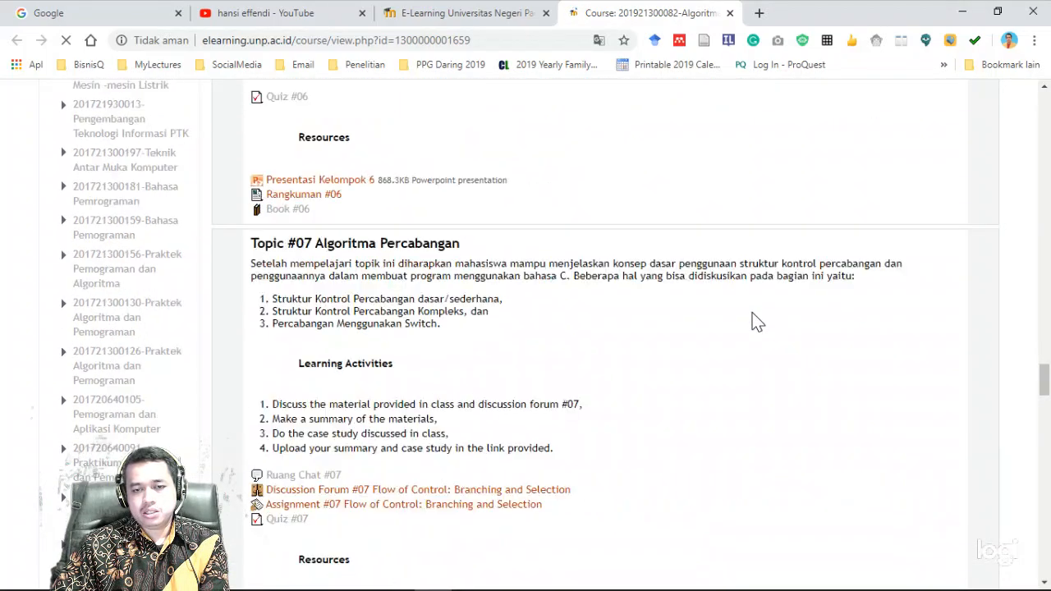
scroll(756, 320, "up", 14)
scroll(755, 329, "up", 20)
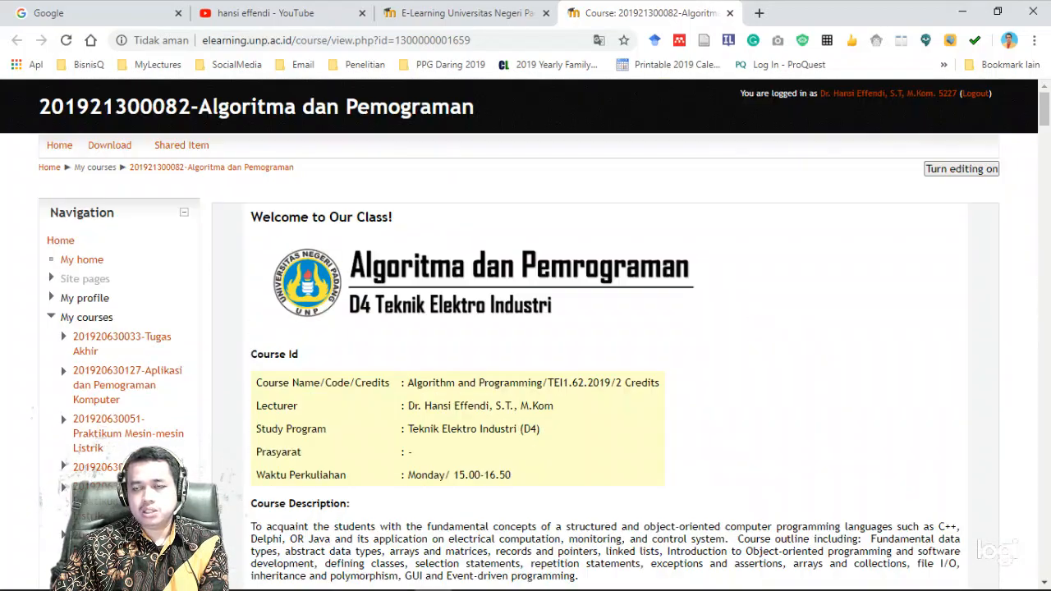
- Open elearning2.unp.ac.id in a new browser tab and log in to the site
left_click(759, 12)
type("e")
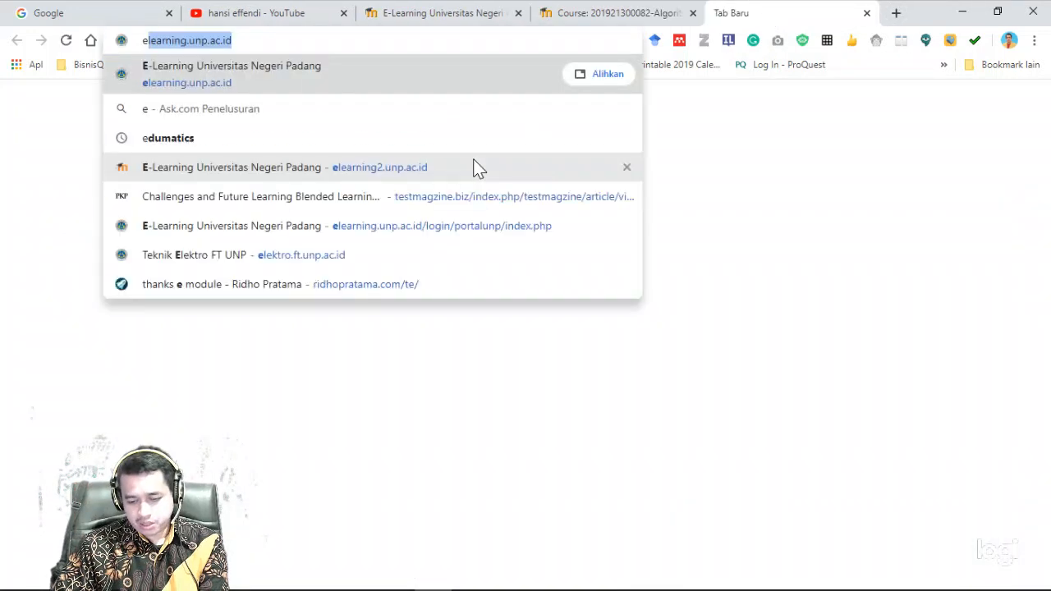
type("learning2.un")
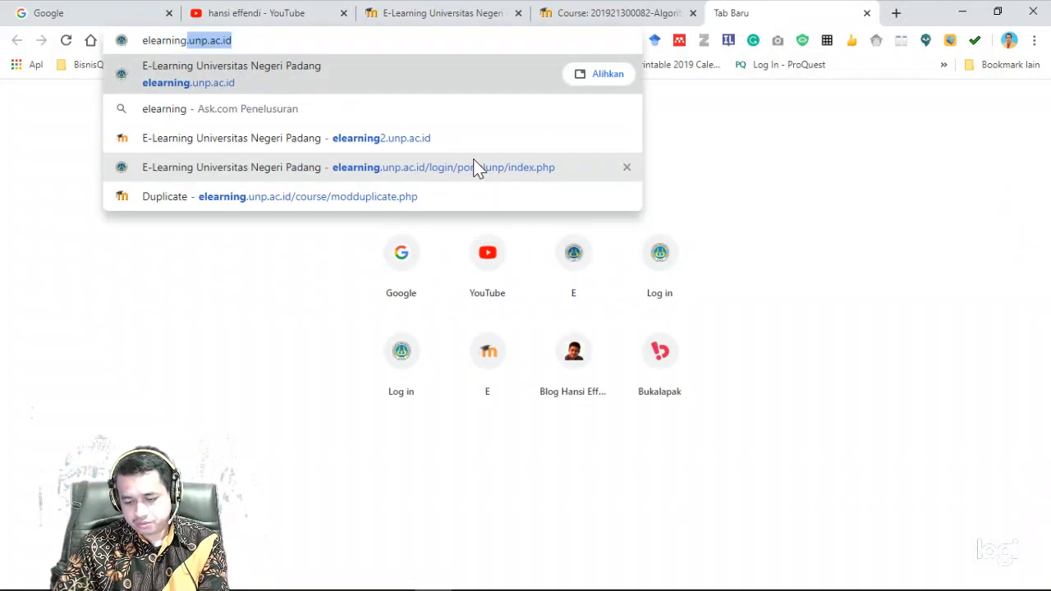
type("p.ac.o")
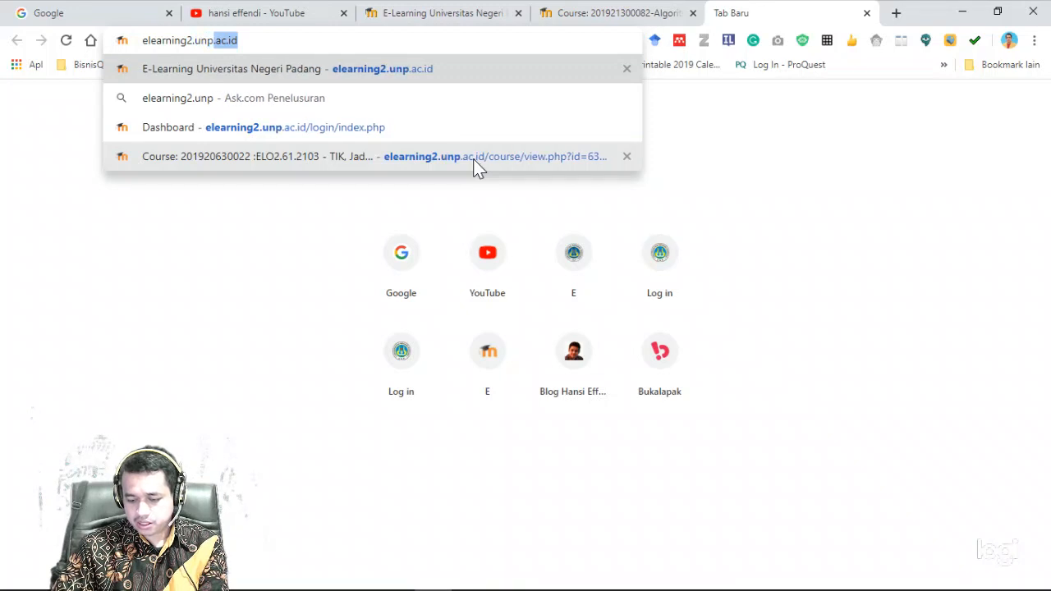
key("BackSpace")
type("id")
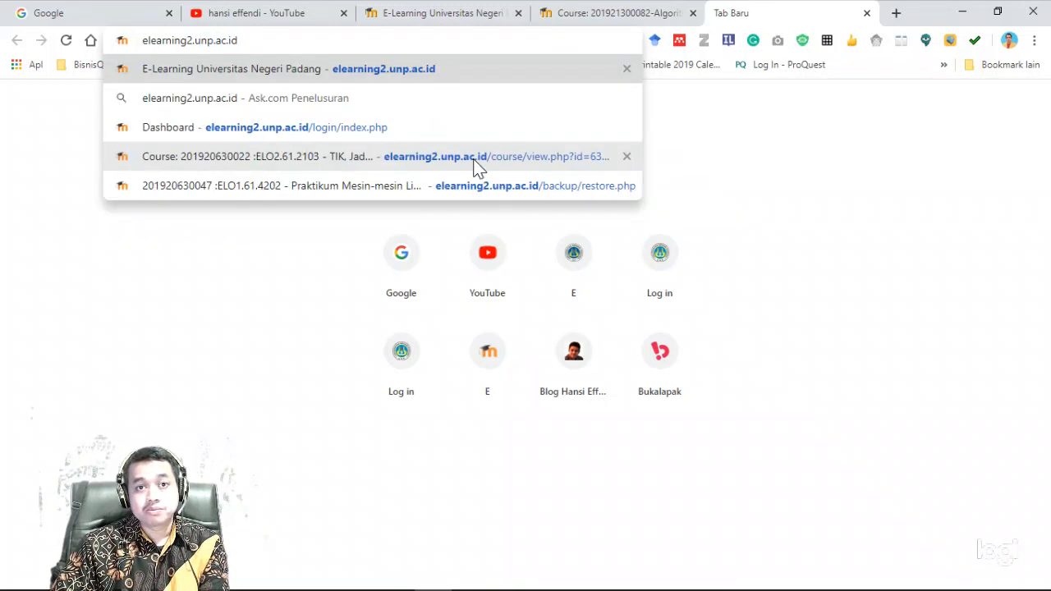
key("Return")
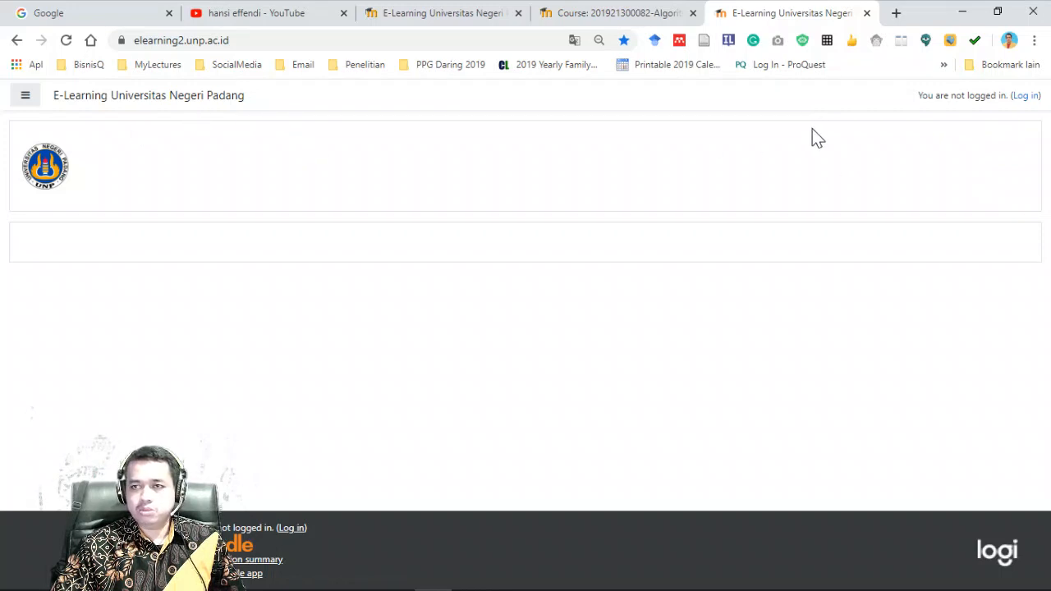
left_click(1025, 96)
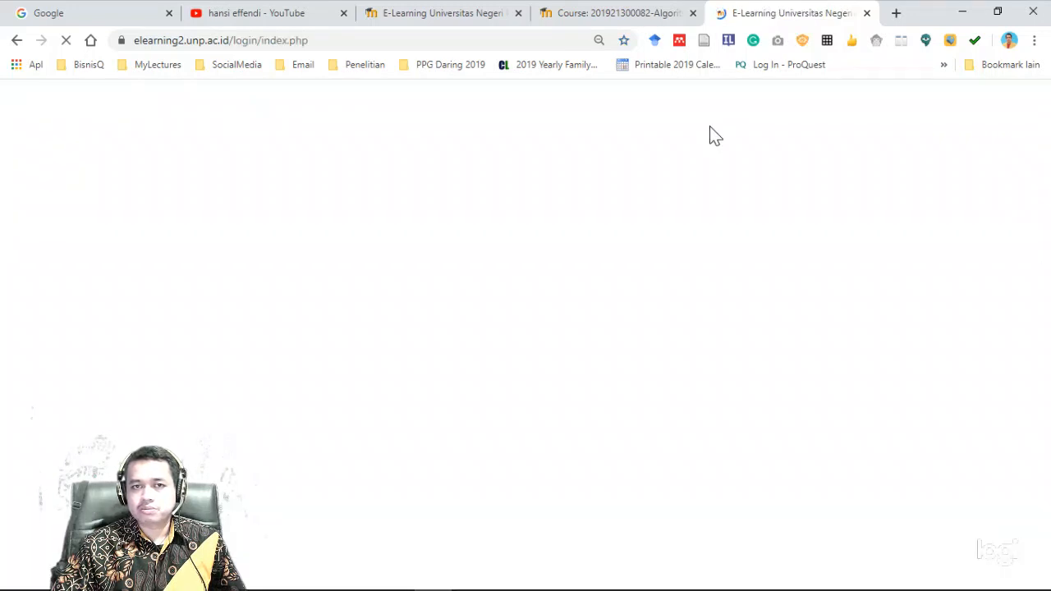
left_click(446, 389)
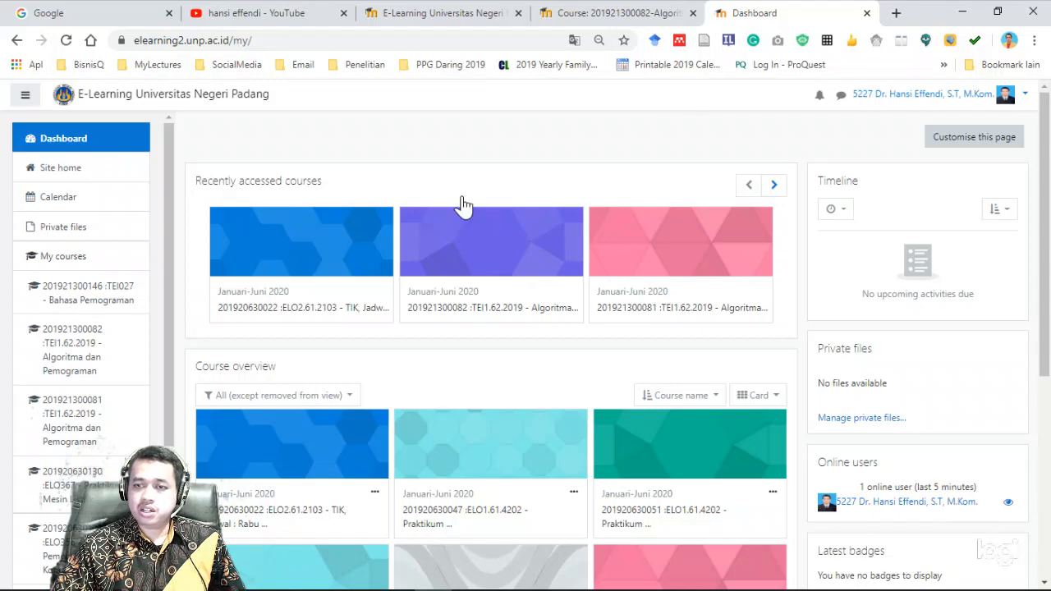
scroll(514, 323, "down", 6)
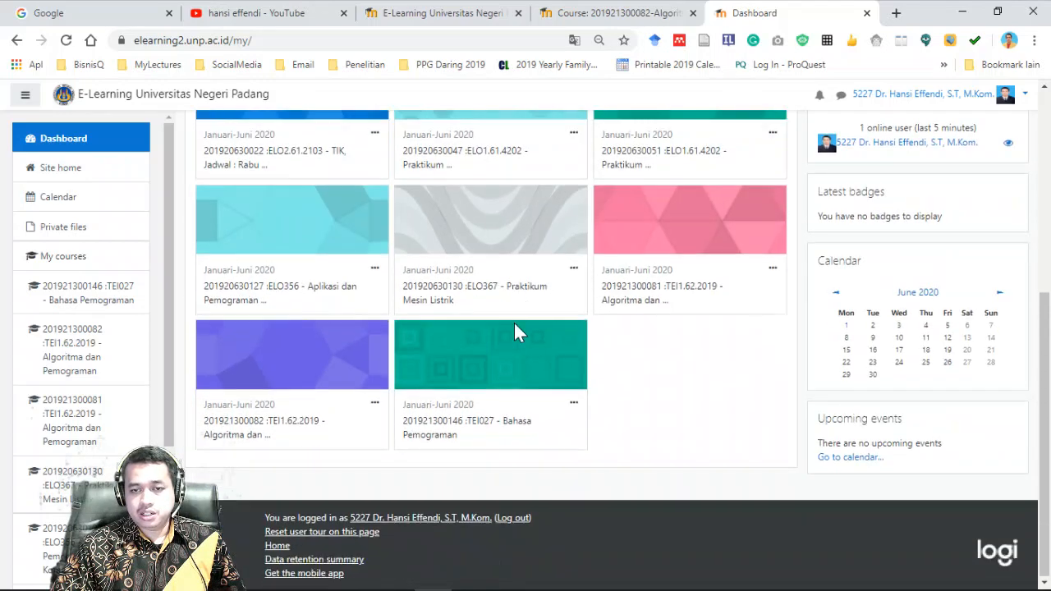
scroll(689, 399, "up", 3)
scroll(690, 399, "up", 3)
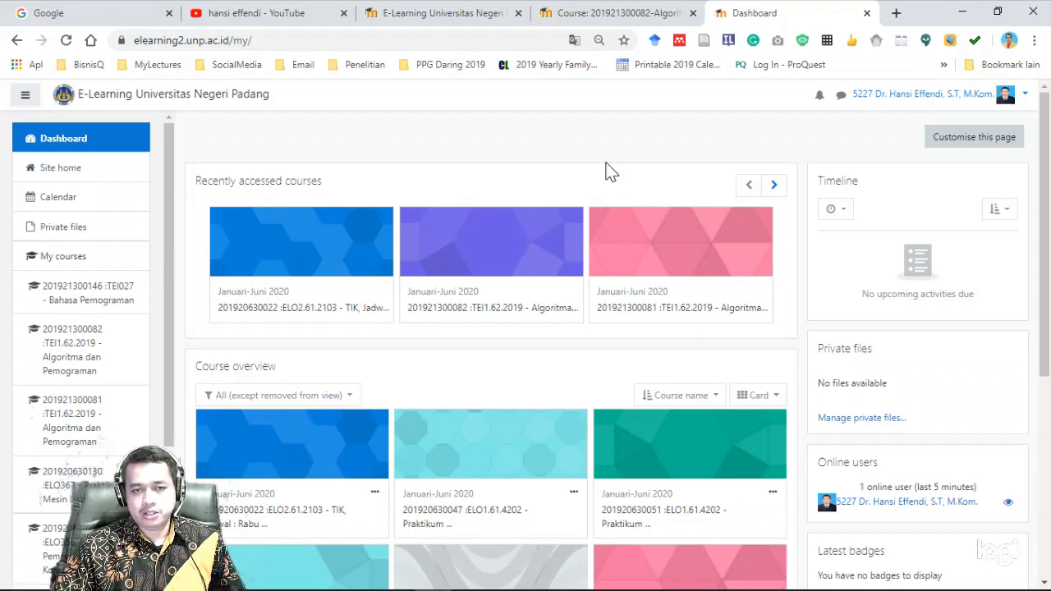
scroll(502, 189, "down", 2)
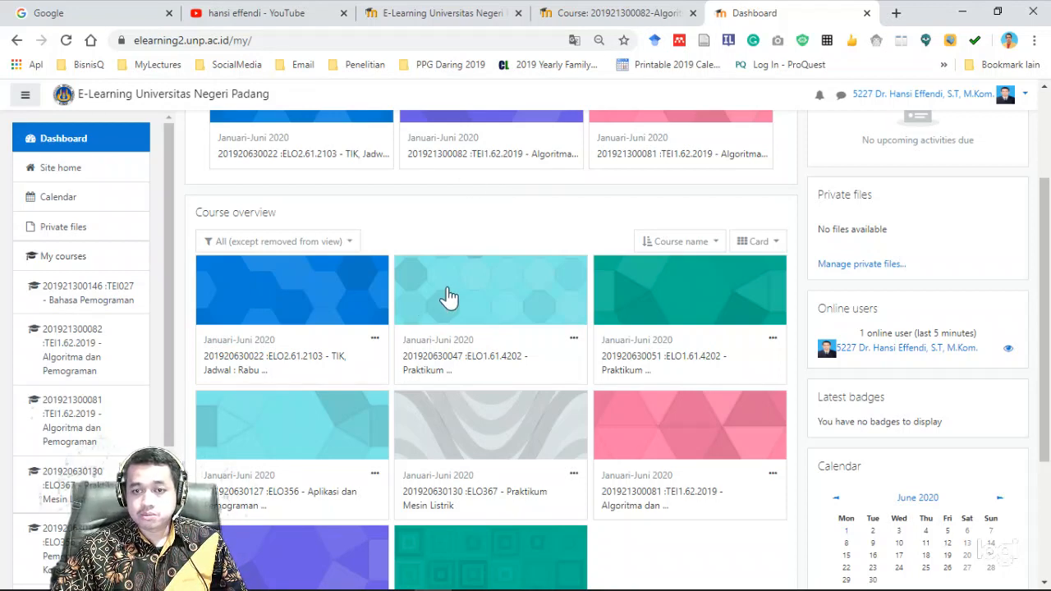
scroll(449, 298, "up", 2)
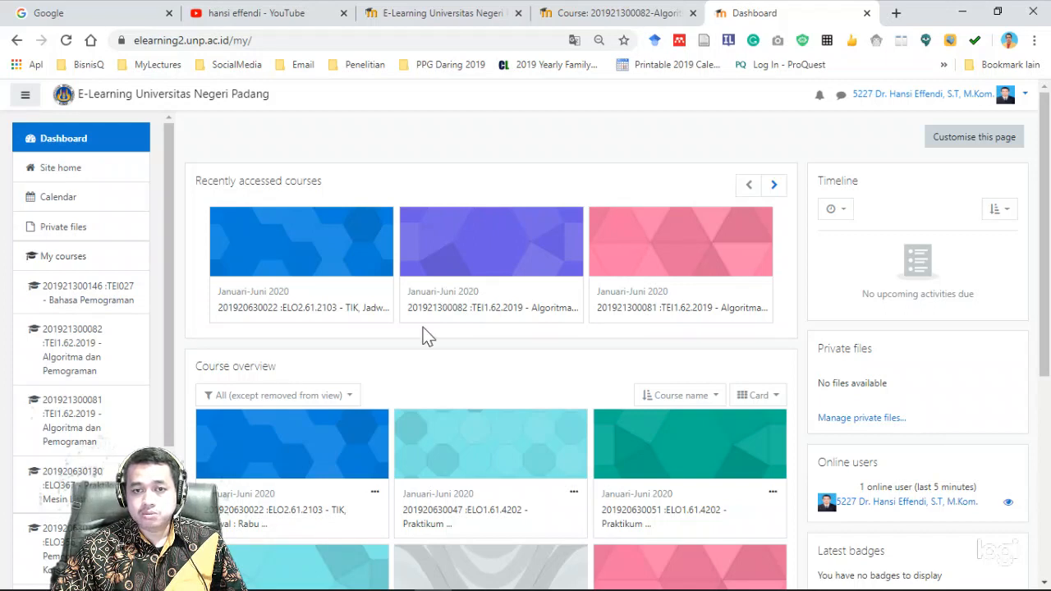
right_click(271, 308)
left_click(283, 315)
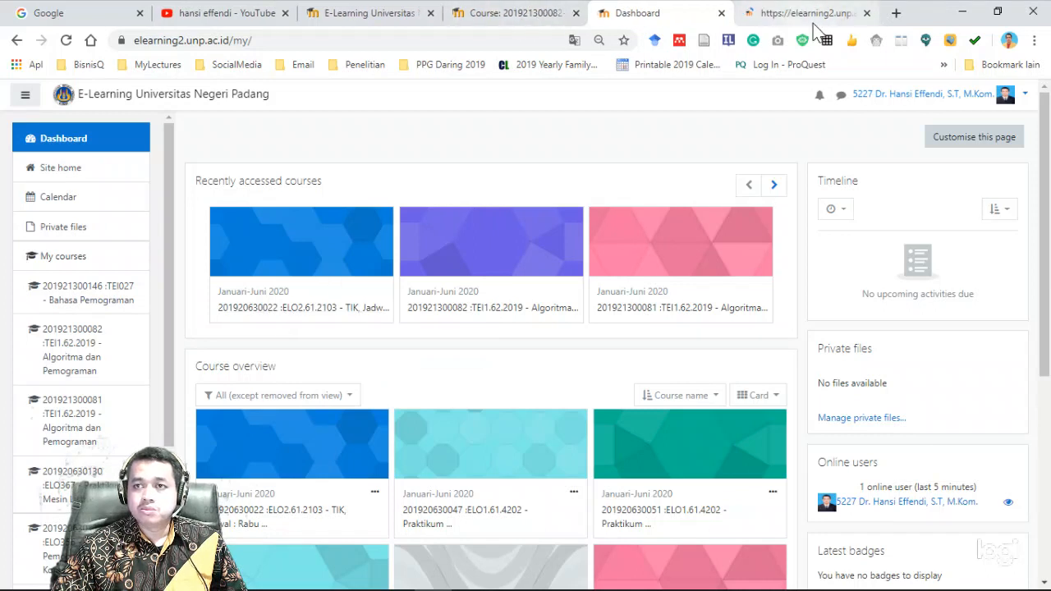
left_click(813, 22)
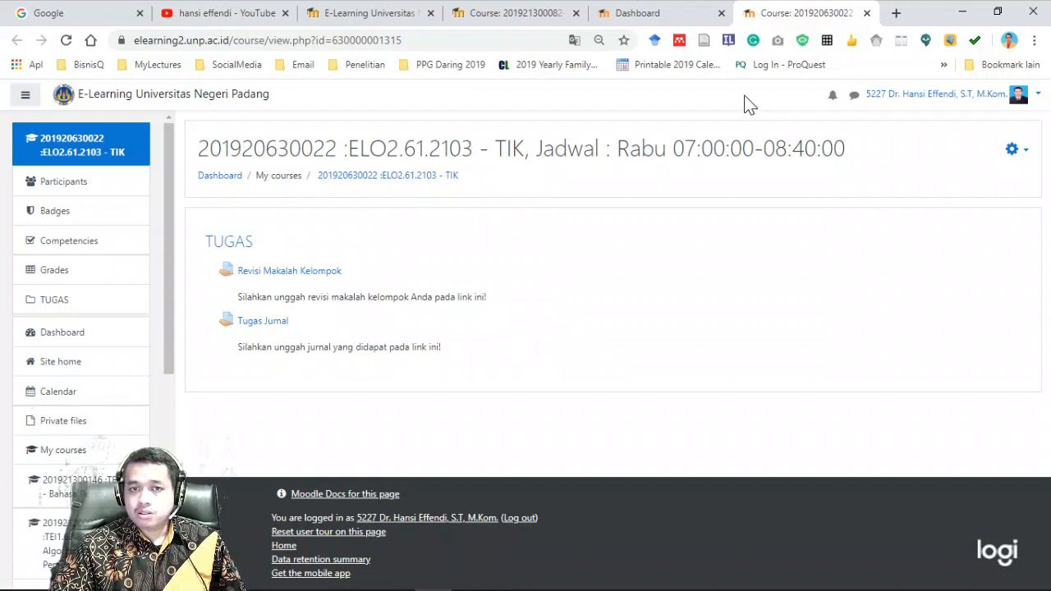
left_click(866, 14)
scroll(497, 276, "down", 4)
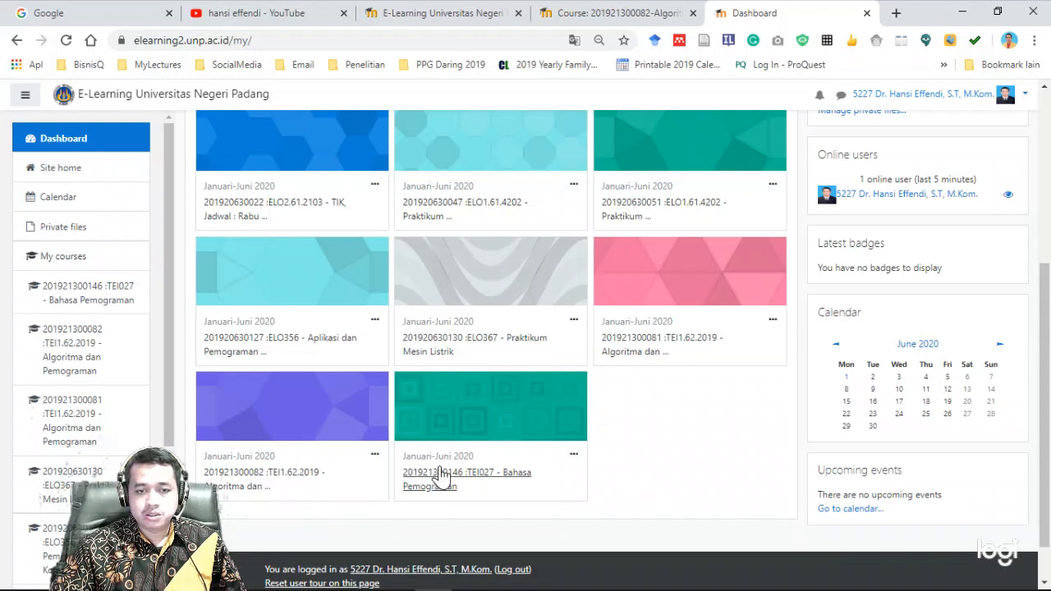
right_click(281, 345)
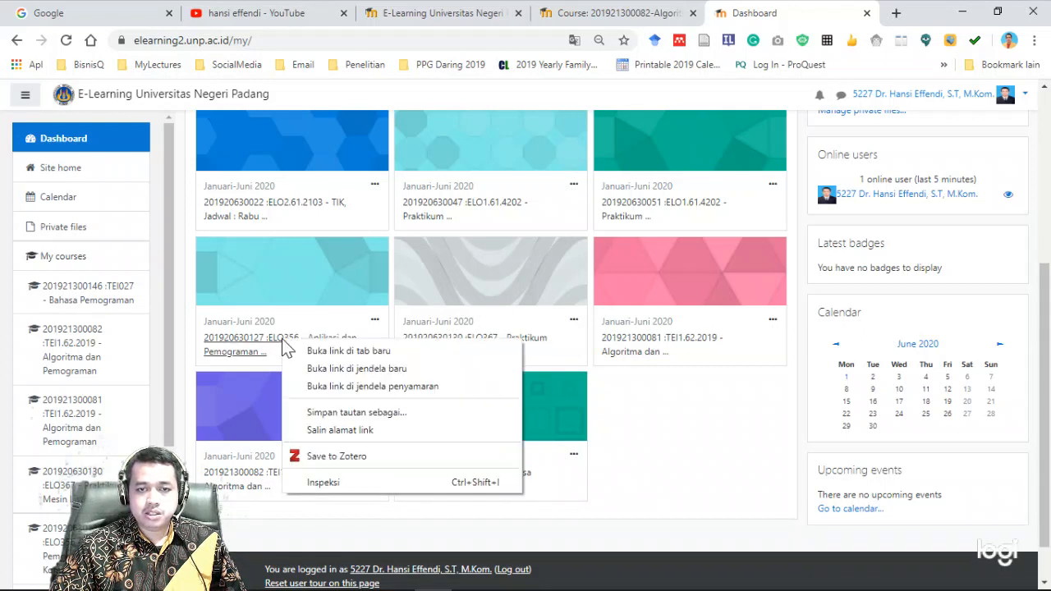
left_click(318, 349)
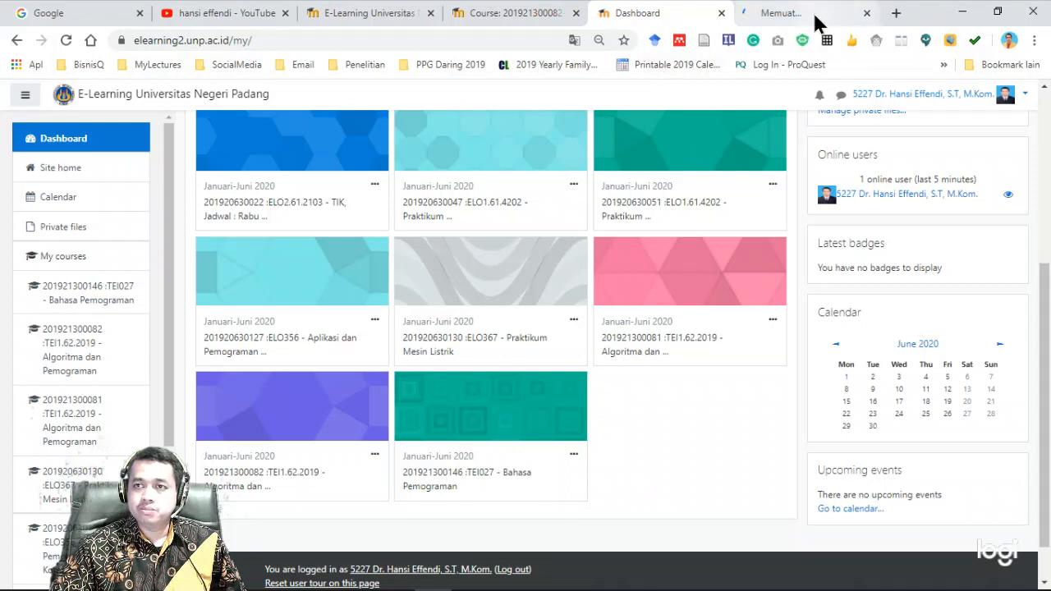
left_click(815, 18)
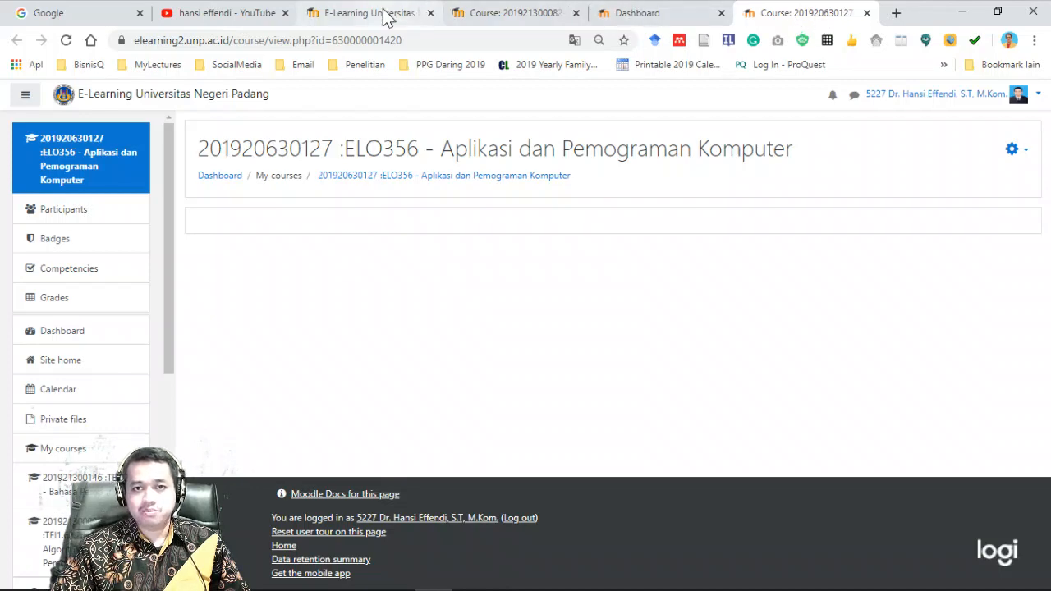
left_click(406, 23)
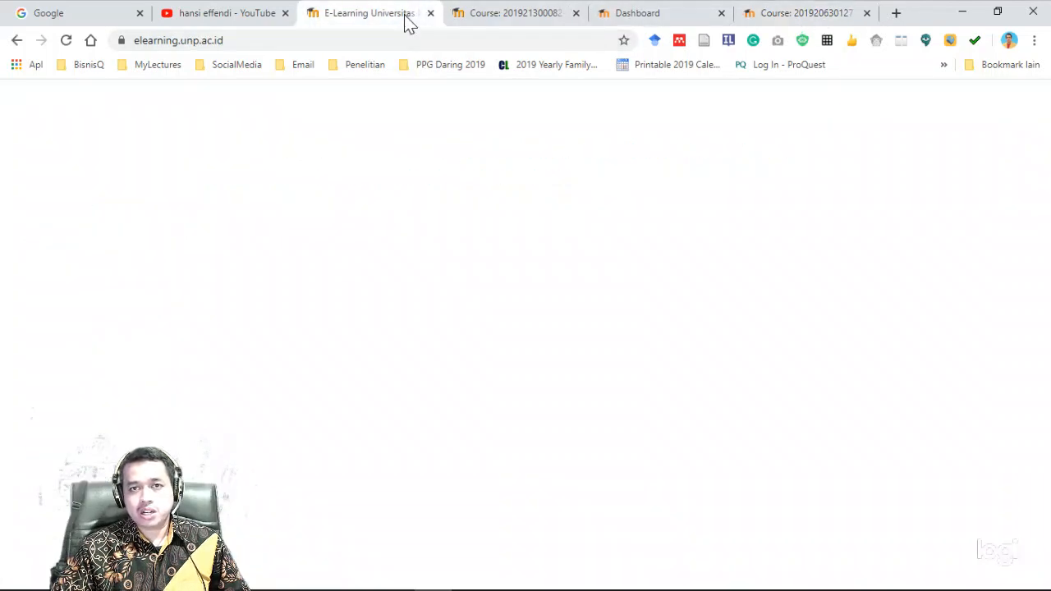
scroll(424, 283, "up", 1)
scroll(424, 283, "up", 2)
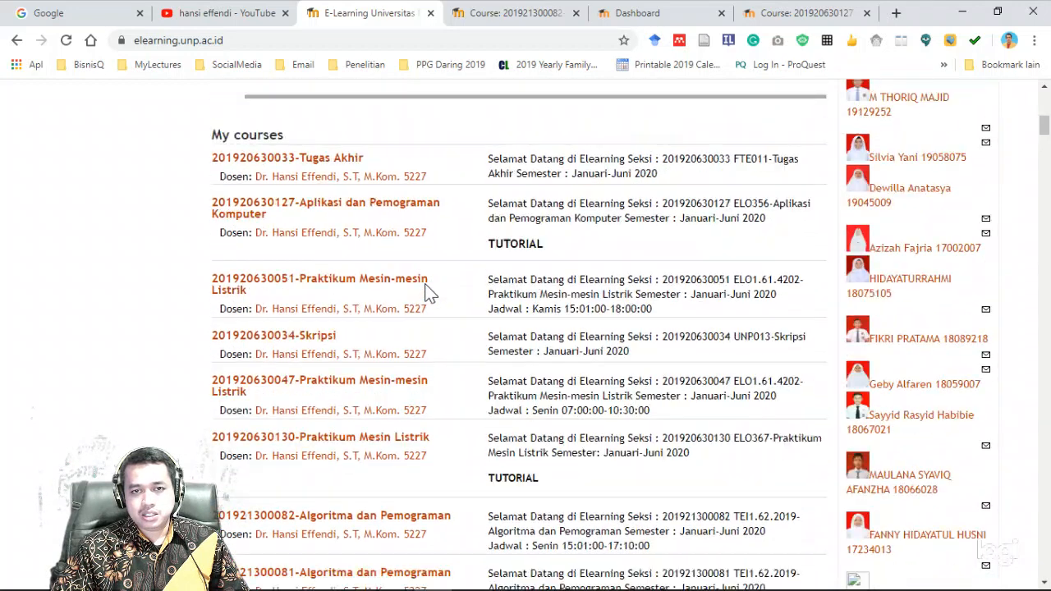
scroll(457, 239, "down", 1)
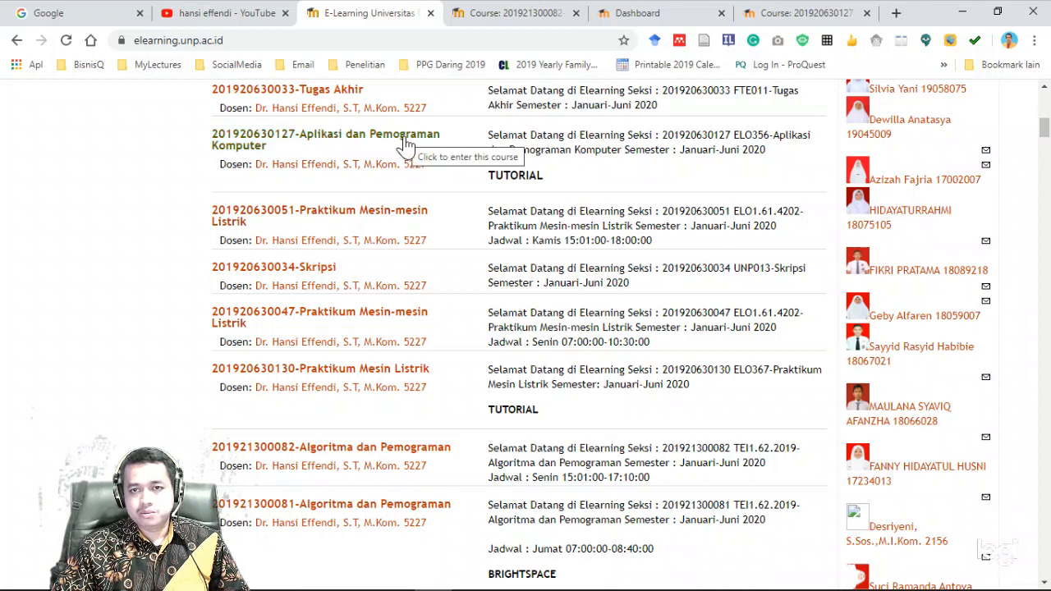
scroll(357, 345, "down", 1)
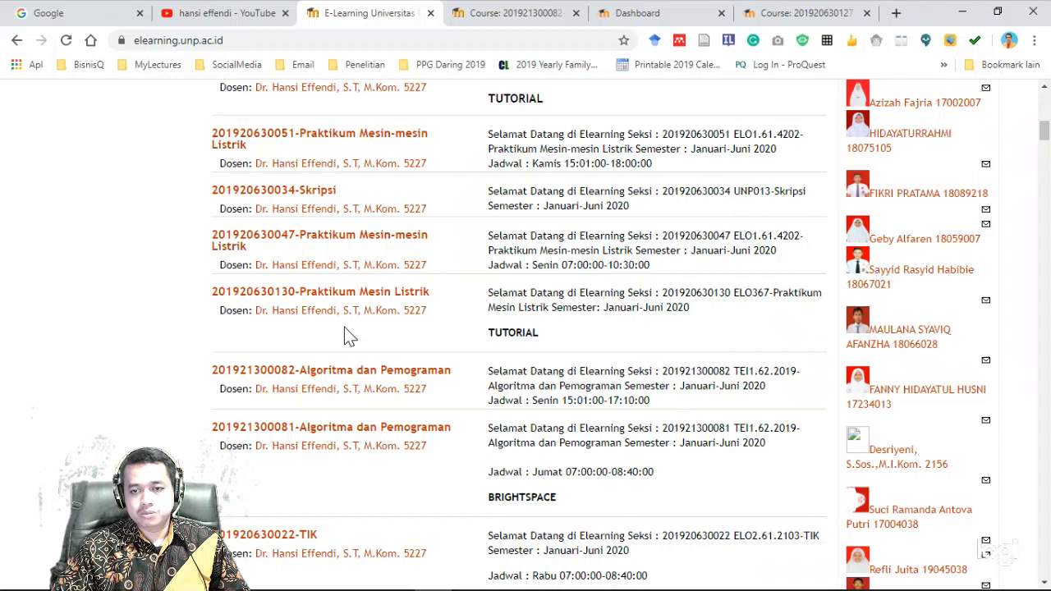
right_click(334, 375)
left_click(367, 382)
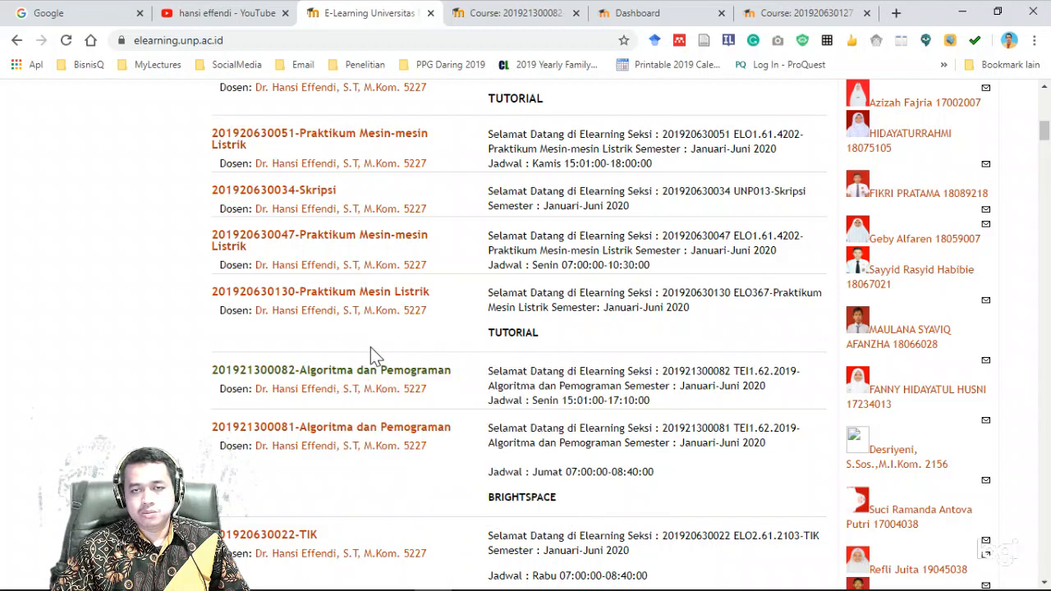
left_click(451, 16)
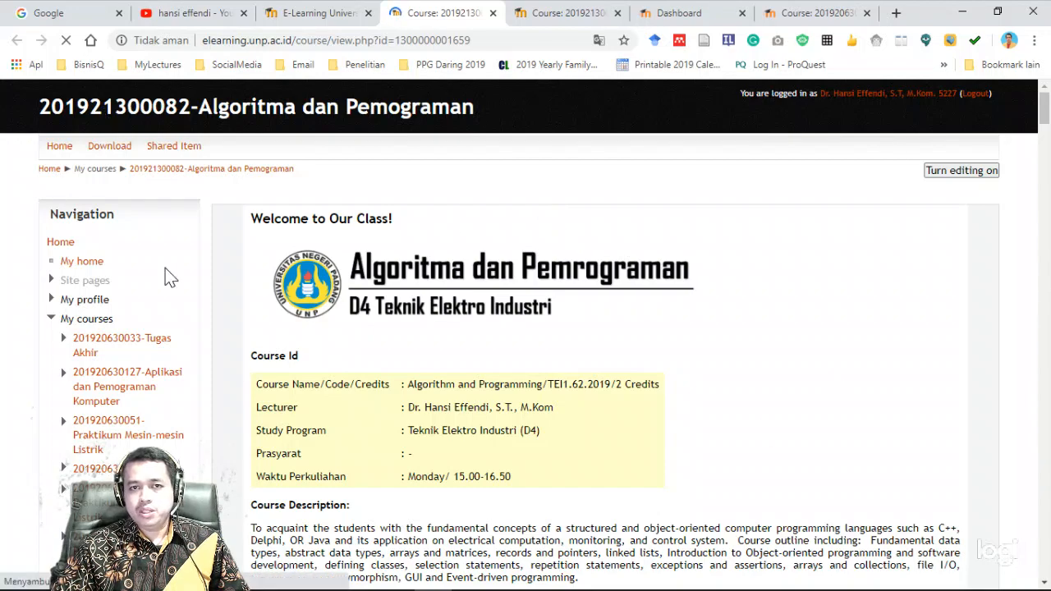
- Examine the Algoritma dan Pemograman course page from its description and lecture progress through the topics to the learning evaluation section
scroll(649, 283, "down", 2)
scroll(648, 277, "down", 12)
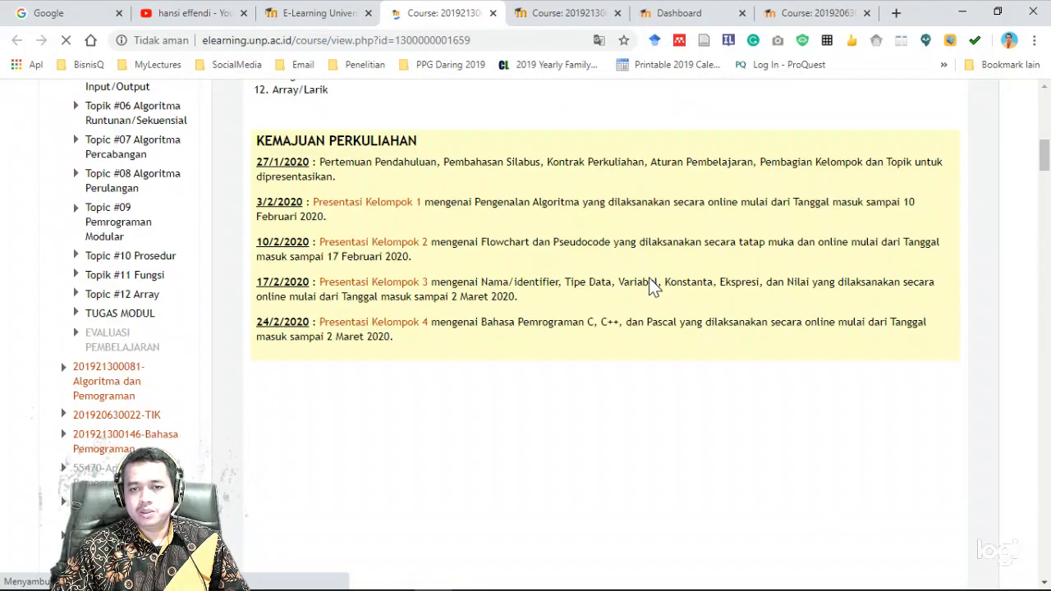
scroll(648, 287, "up", 2)
scroll(647, 287, "up", 3)
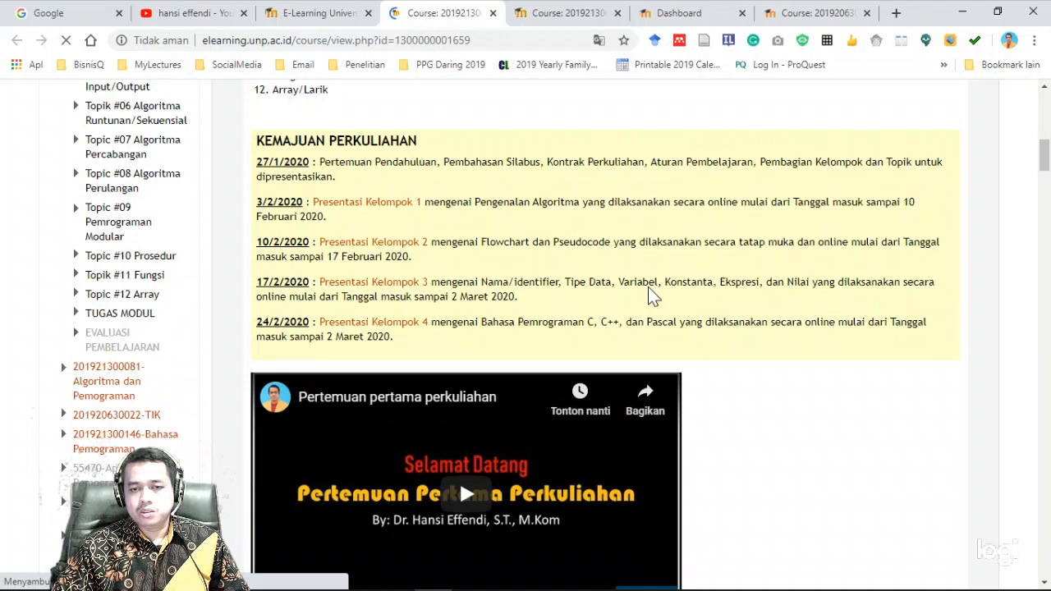
scroll(647, 286, "down", 11)
scroll(648, 286, "down", 20)
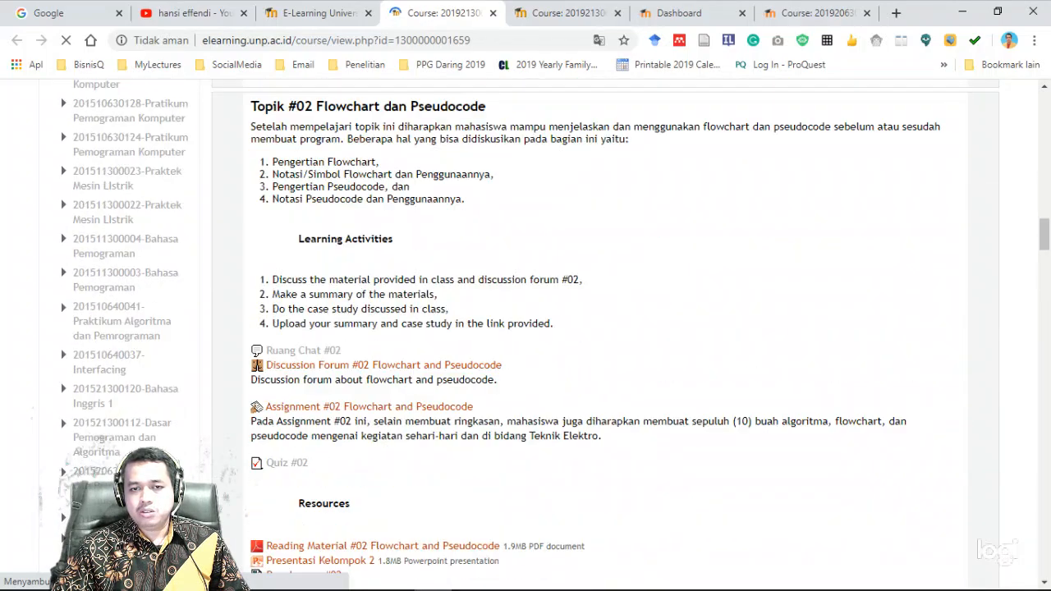
scroll(648, 286, "down", 20)
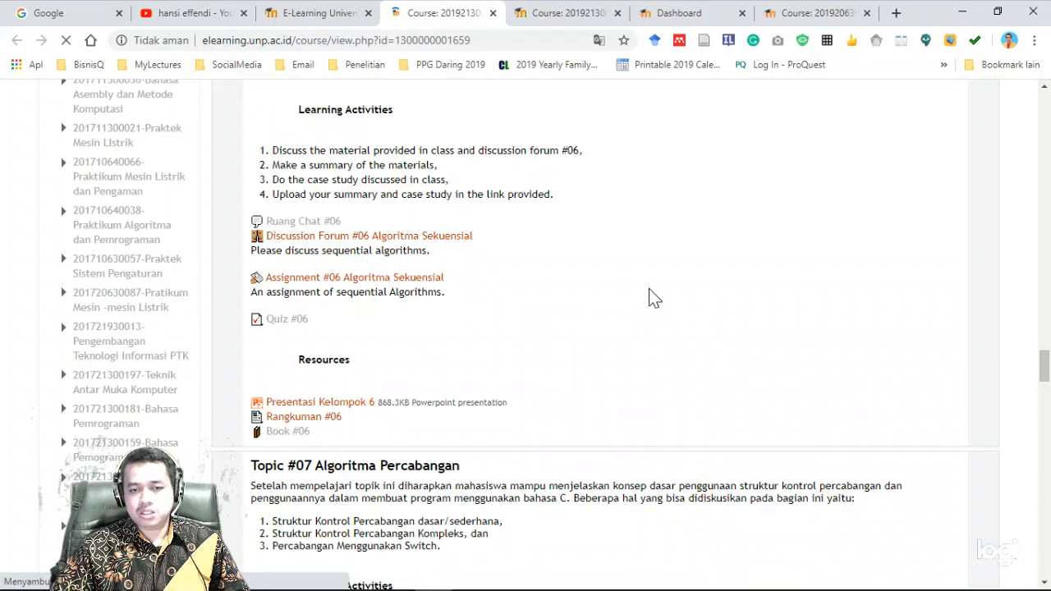
scroll(648, 289, "down", 4)
scroll(650, 295, "down", 19)
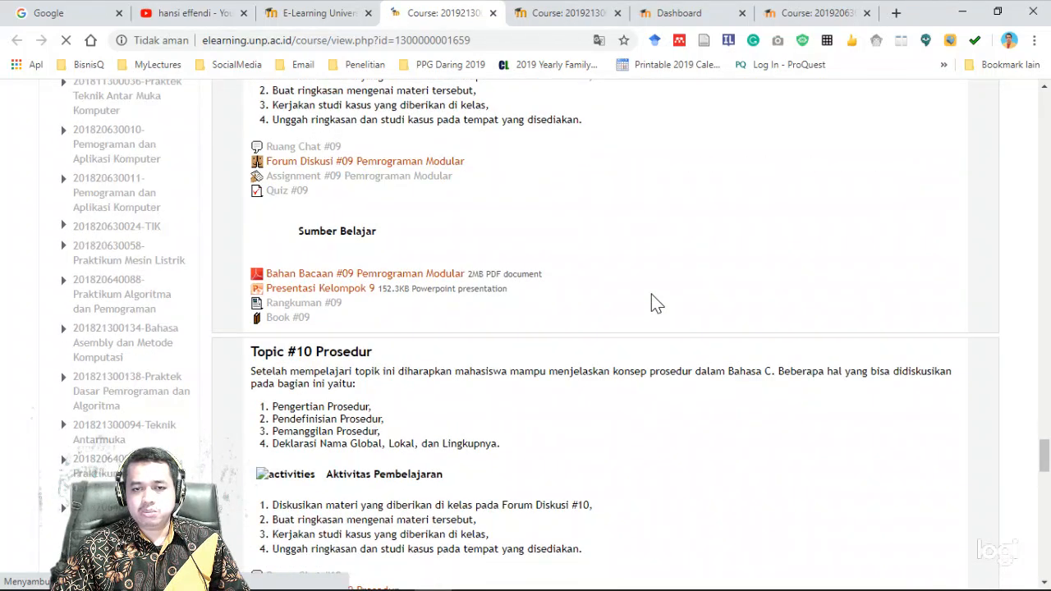
scroll(656, 303, "down", 9)
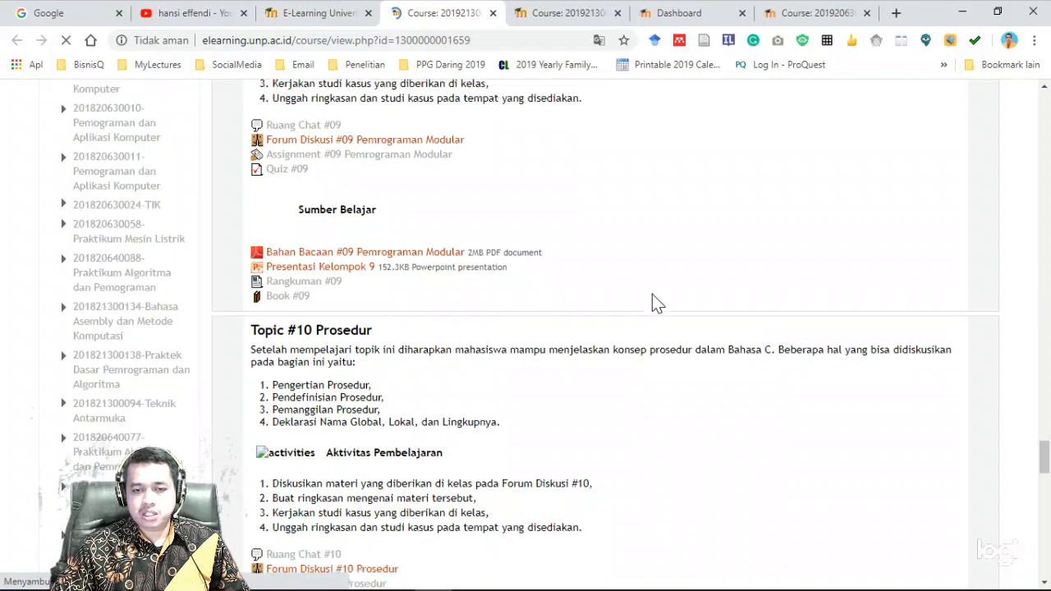
scroll(656, 303, "down", 15)
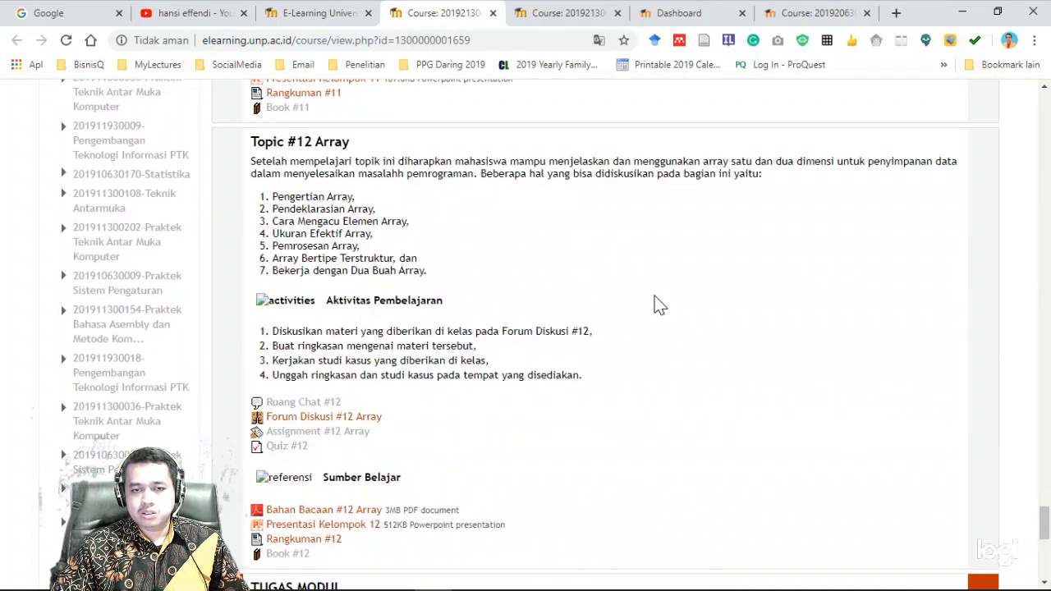
scroll(657, 306, "up", 8)
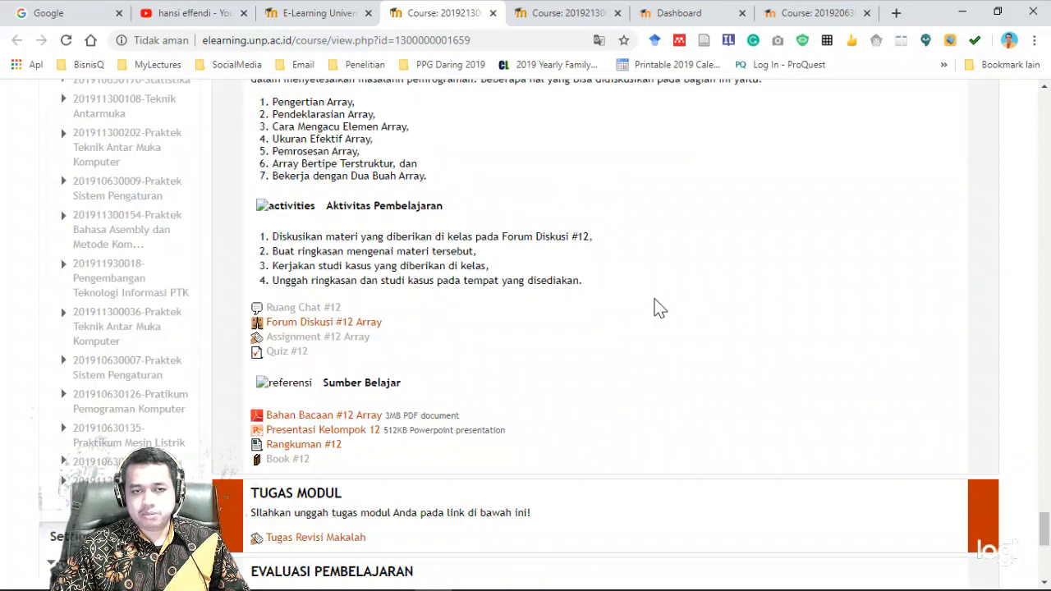
scroll(659, 308, "down", 10)
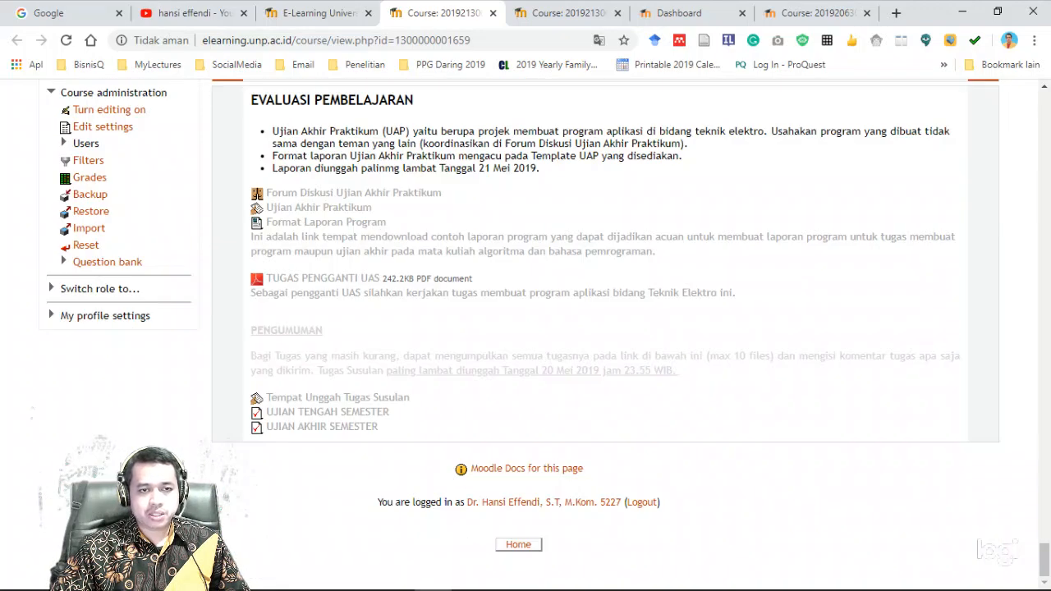
- Start a backup of the Algoritma dan Pemograman course, trying the IMS Common Cartridge 1.1 option and leaving it disabled
scroll(144, 231, "up", 1)
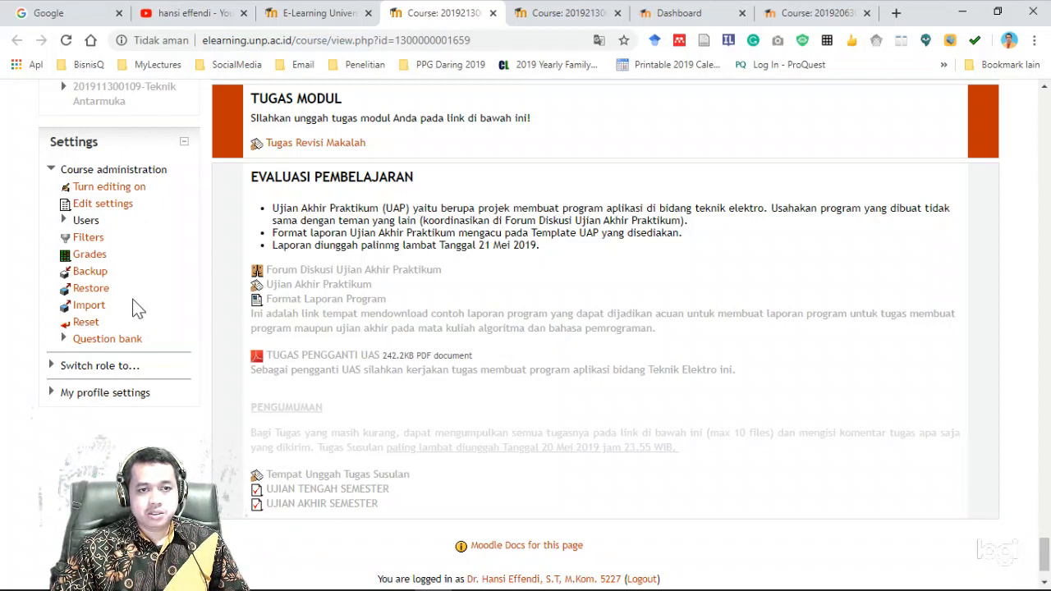
left_click(92, 277)
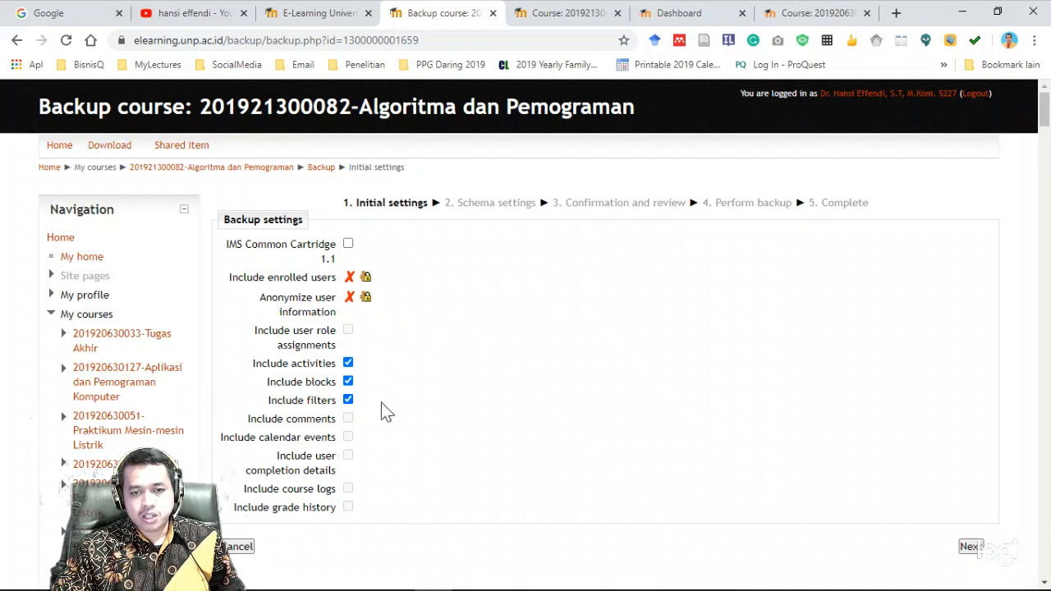
left_click(348, 244)
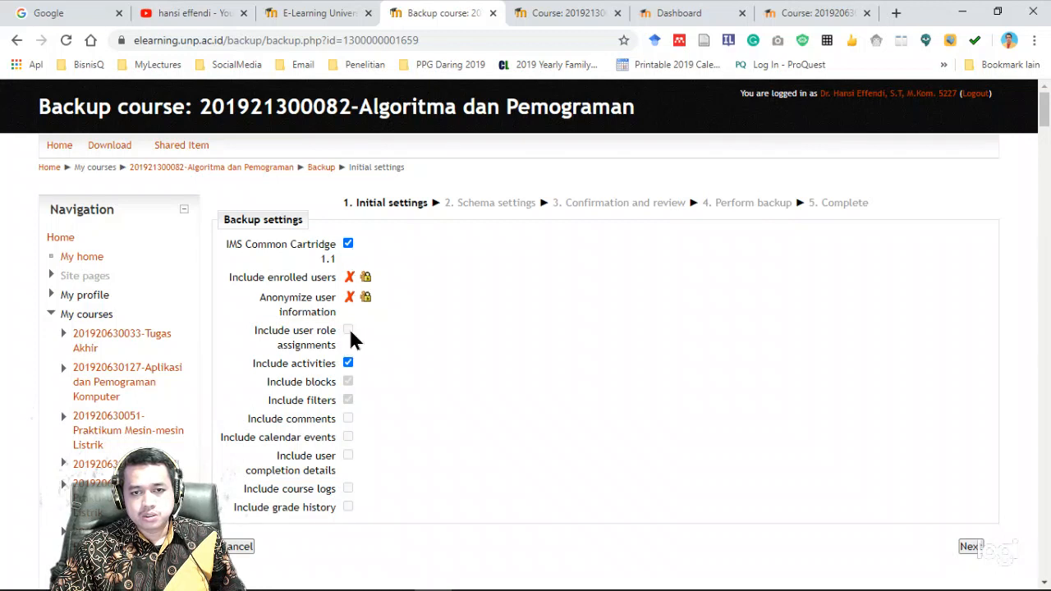
left_click(348, 245)
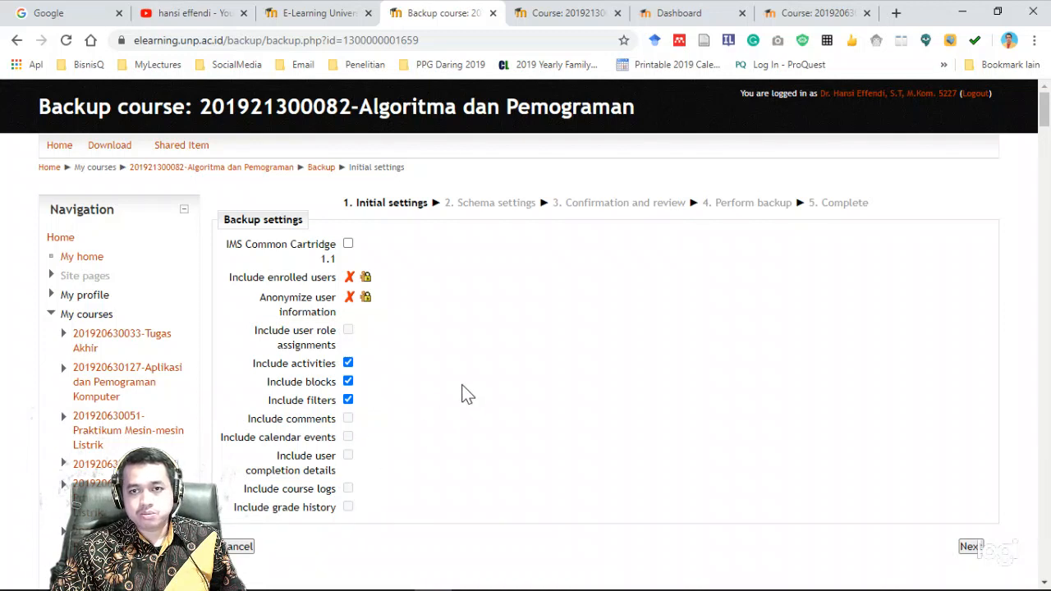
- Keep activities, blocks and filters included in the course backup and continue to the schema settings
scroll(470, 383, "down", 1)
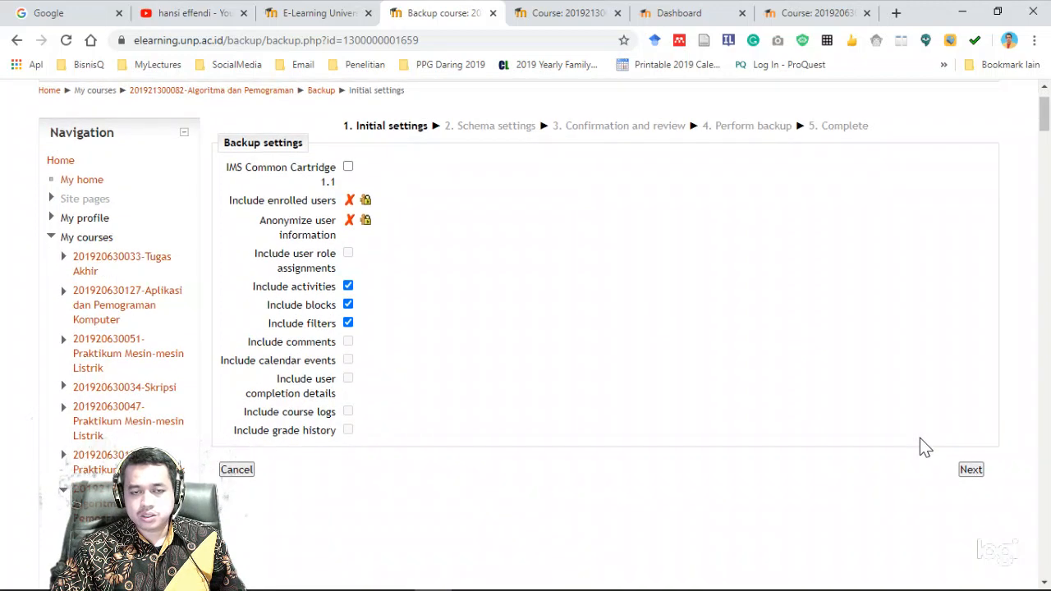
scroll(77, 375, "down", 15)
scroll(78, 382, "down", 15)
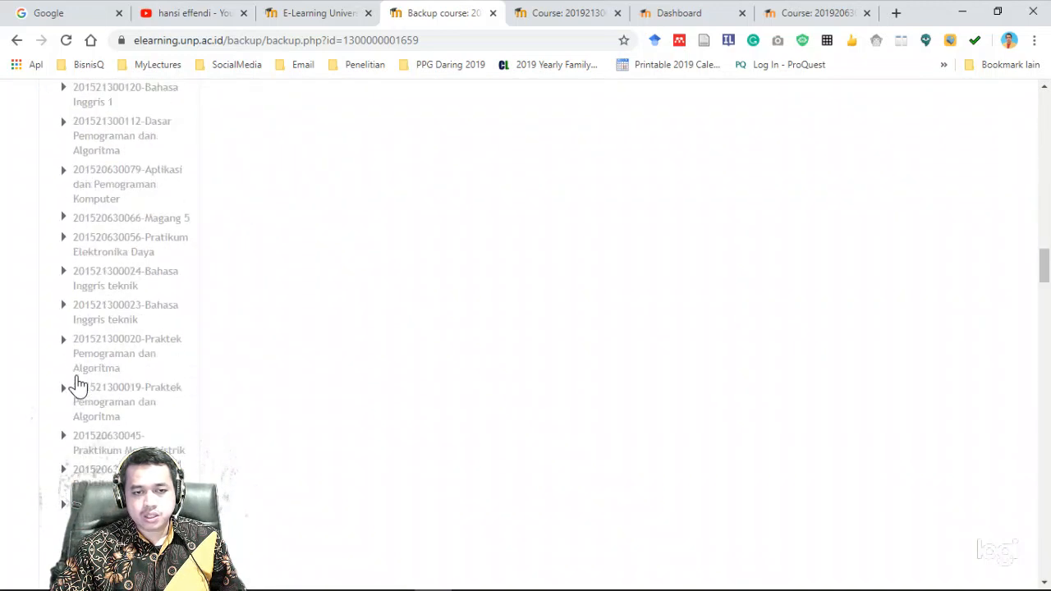
scroll(89, 413, "down", 10)
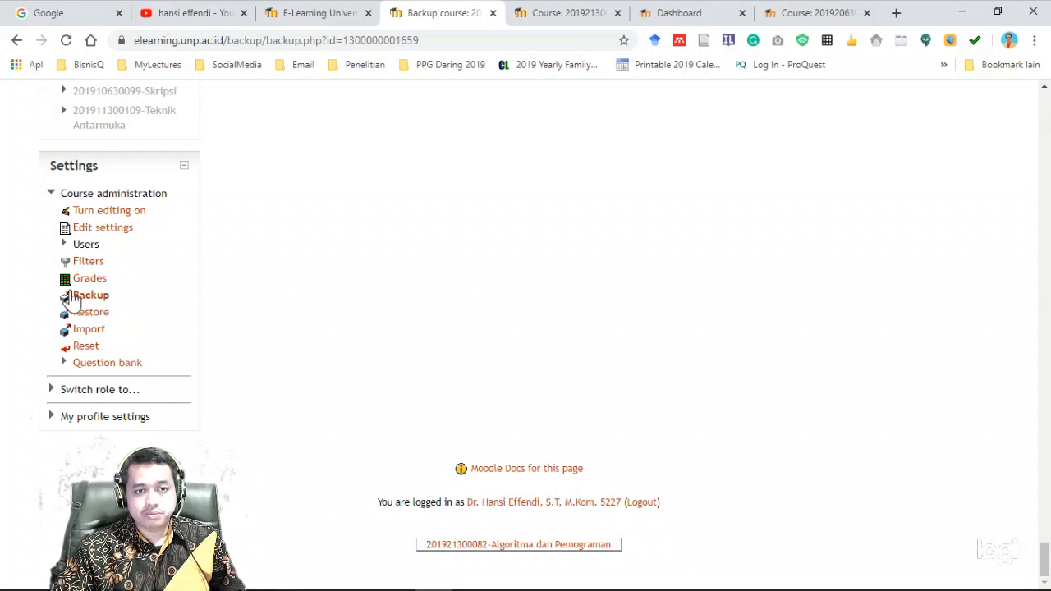
left_click(72, 297)
scroll(423, 263, "up", 10)
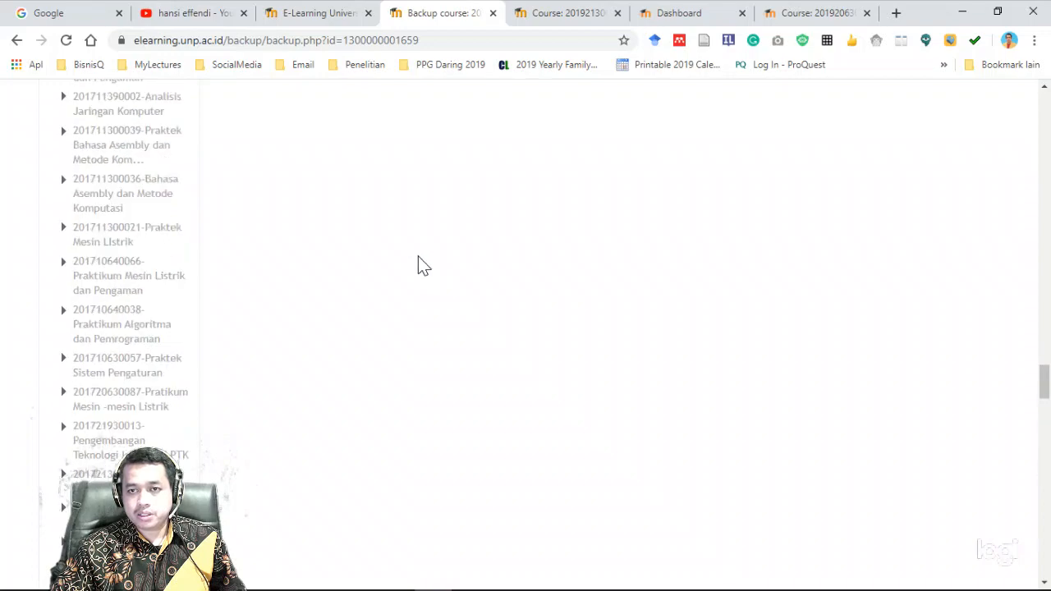
scroll(418, 257, "up", 15)
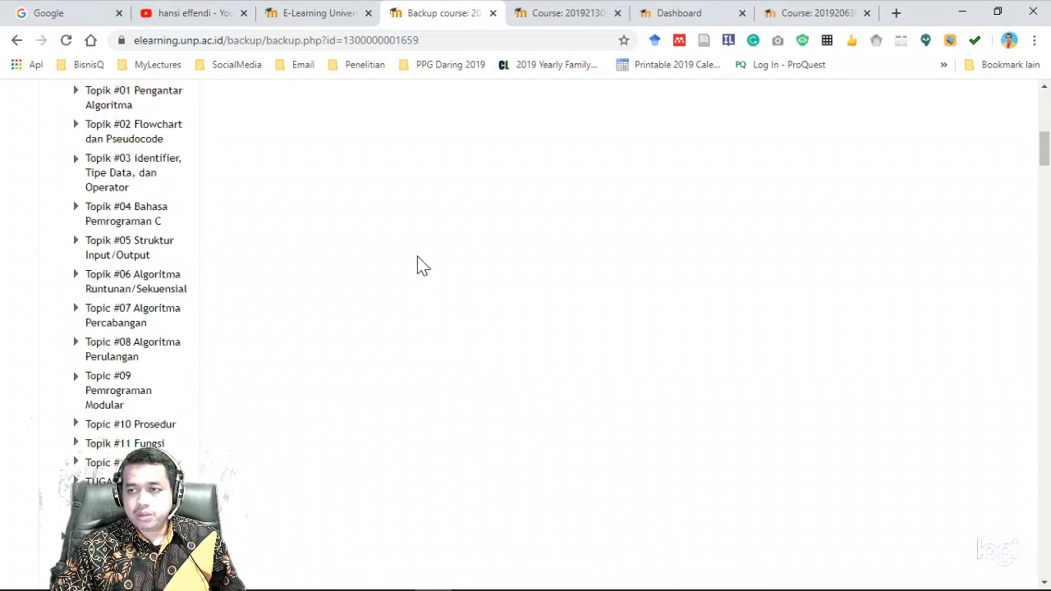
scroll(588, 375, "down", 4)
scroll(775, 345, "up", 2)
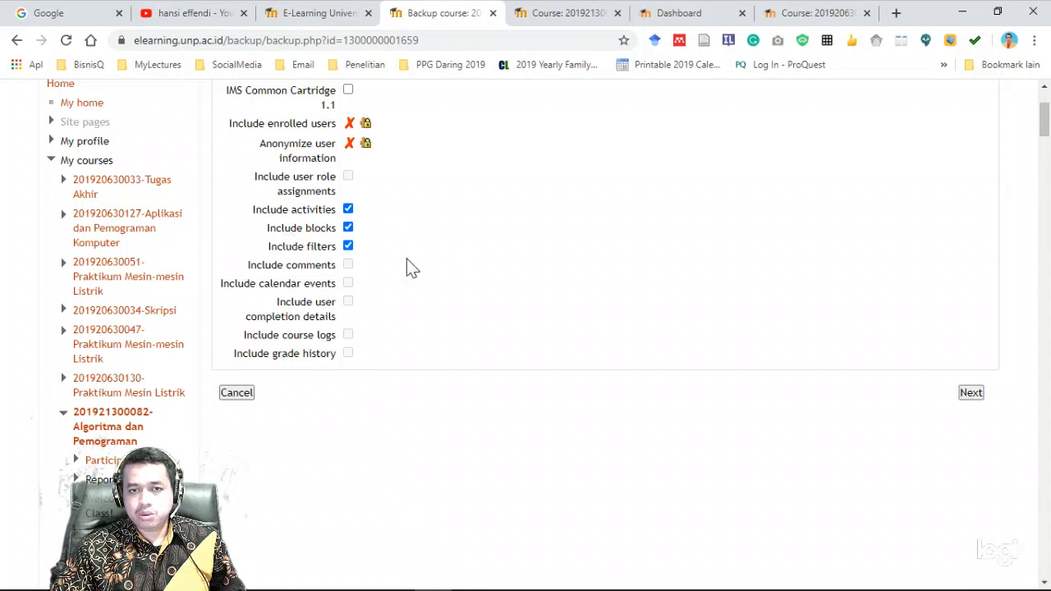
left_click(973, 395)
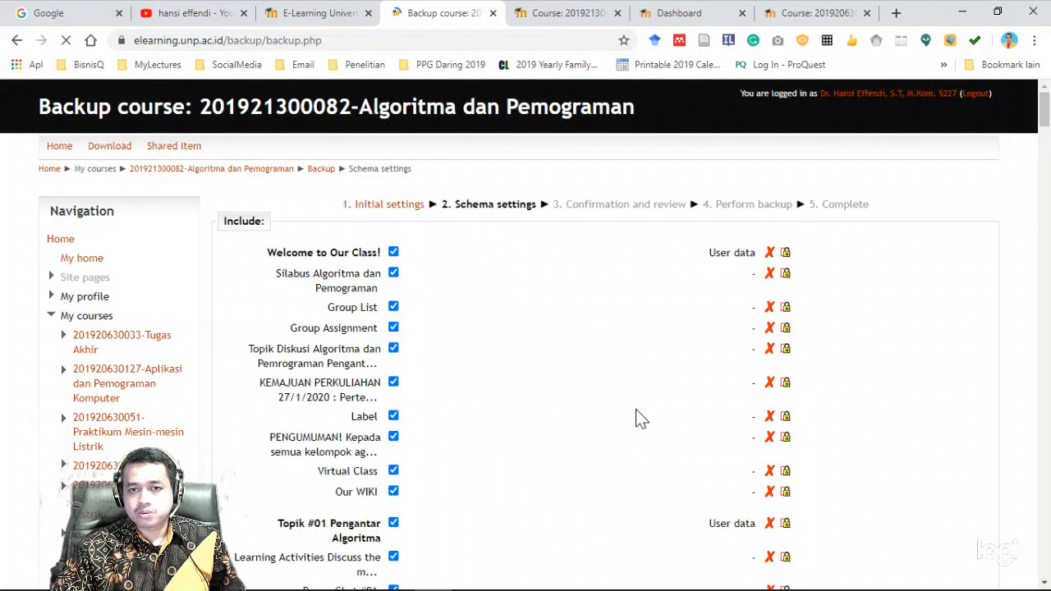
- Review the topics, activities and resources selected for inclusion in the backup's schema settings
scroll(476, 304, "down", 15)
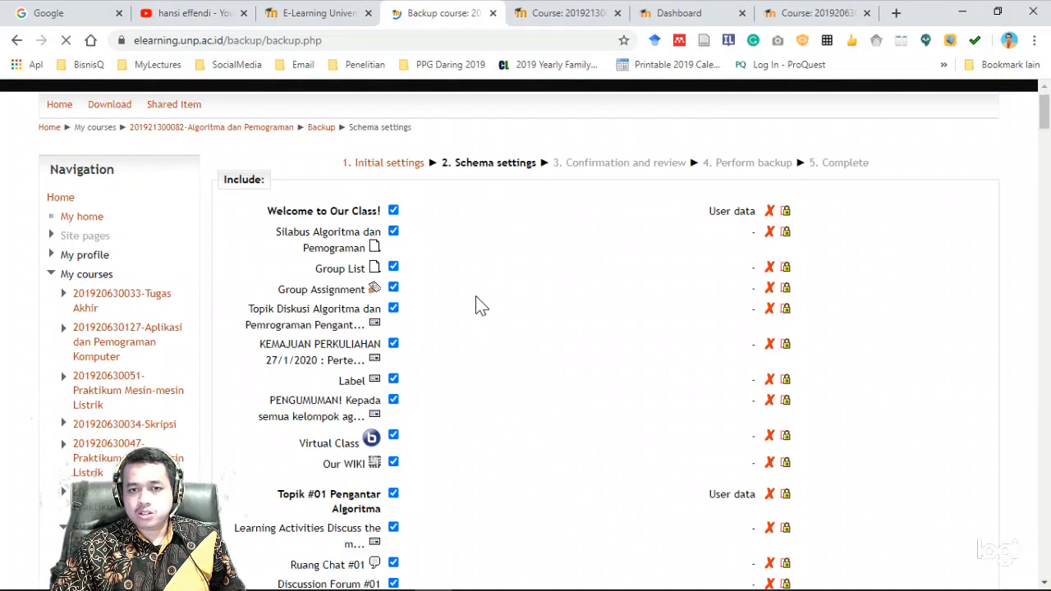
scroll(475, 297, "down", 20)
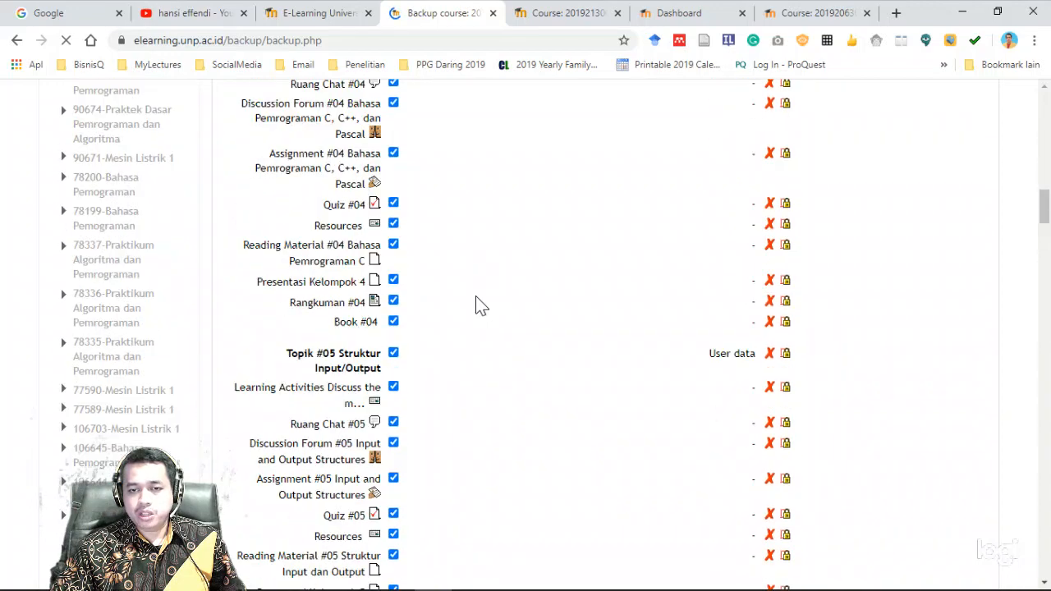
scroll(476, 309, "down", 8)
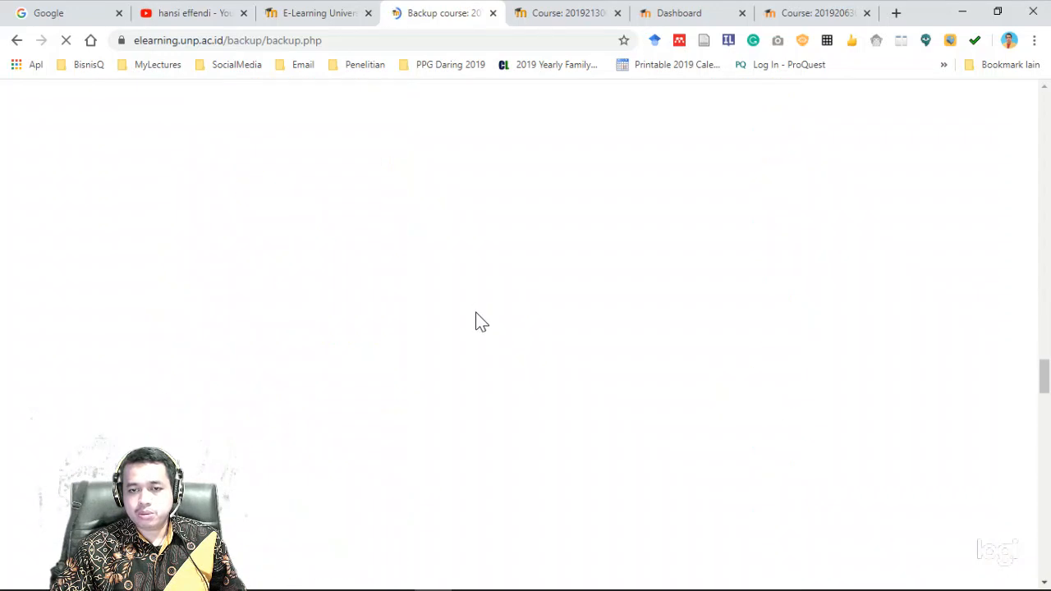
scroll(476, 312, "down", 8)
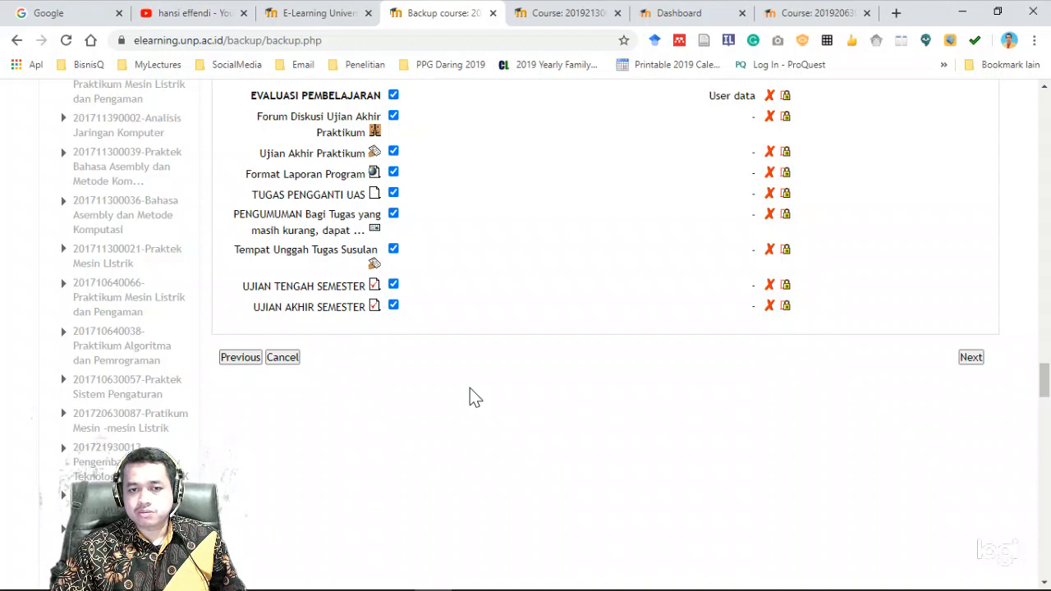
scroll(479, 396, "up", 20)
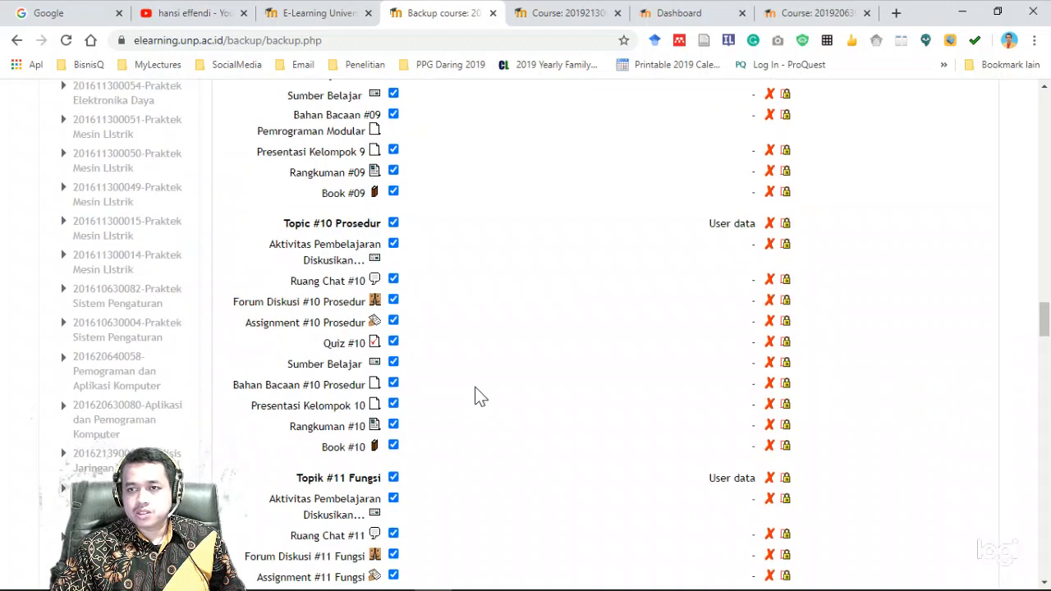
scroll(575, 385, "up", 12)
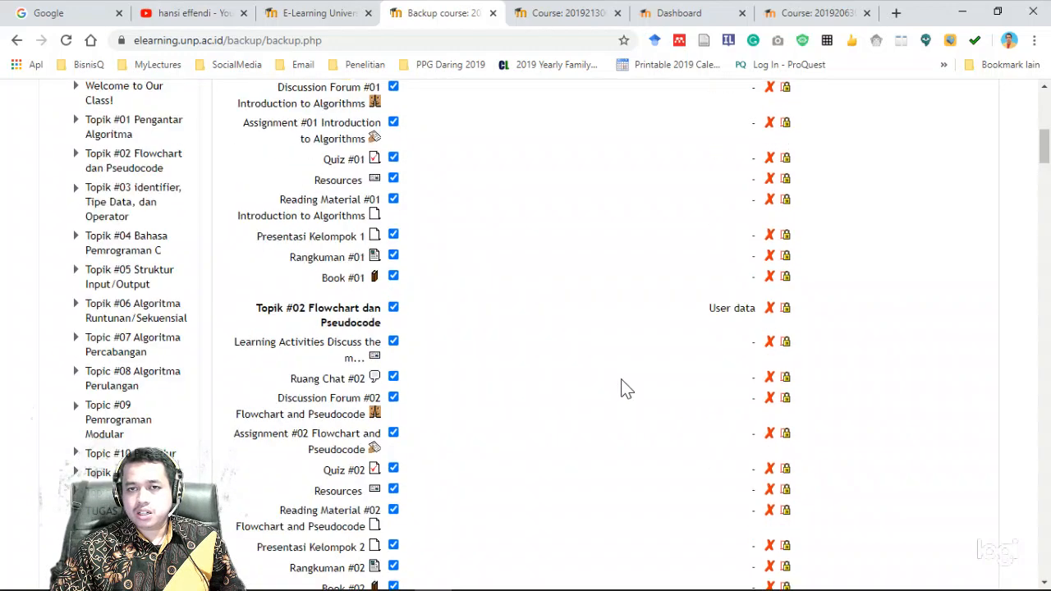
scroll(636, 386, "down", 20)
scroll(783, 405, "down", 3)
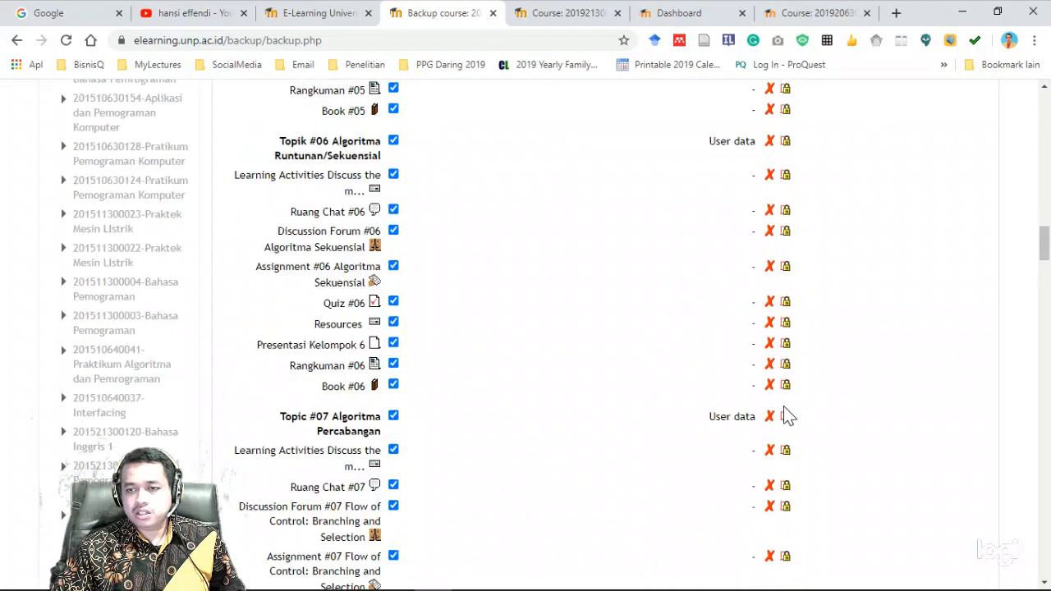
scroll(783, 405, "up", 20)
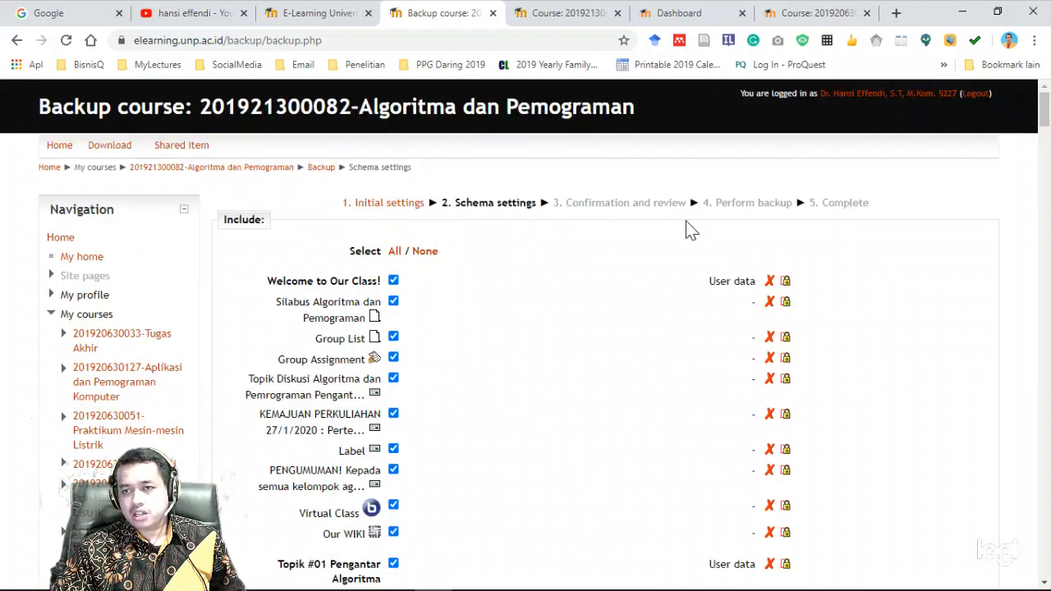
scroll(835, 472, "down", 20)
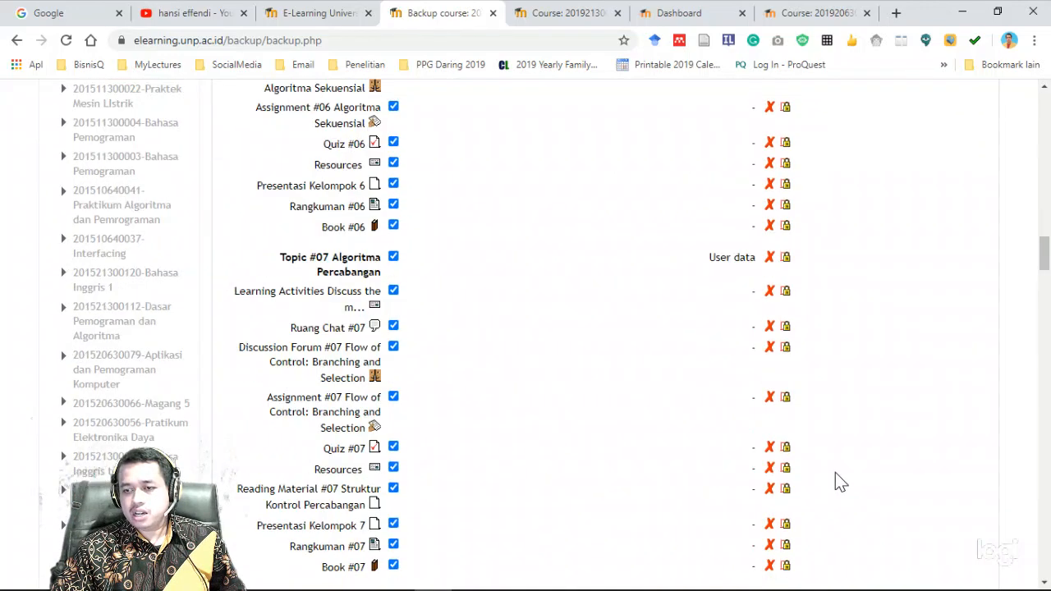
- Keep all topics and activities selected in the backup's schema settings and continue to the confirmation and review stage
scroll(835, 472, "down", 20)
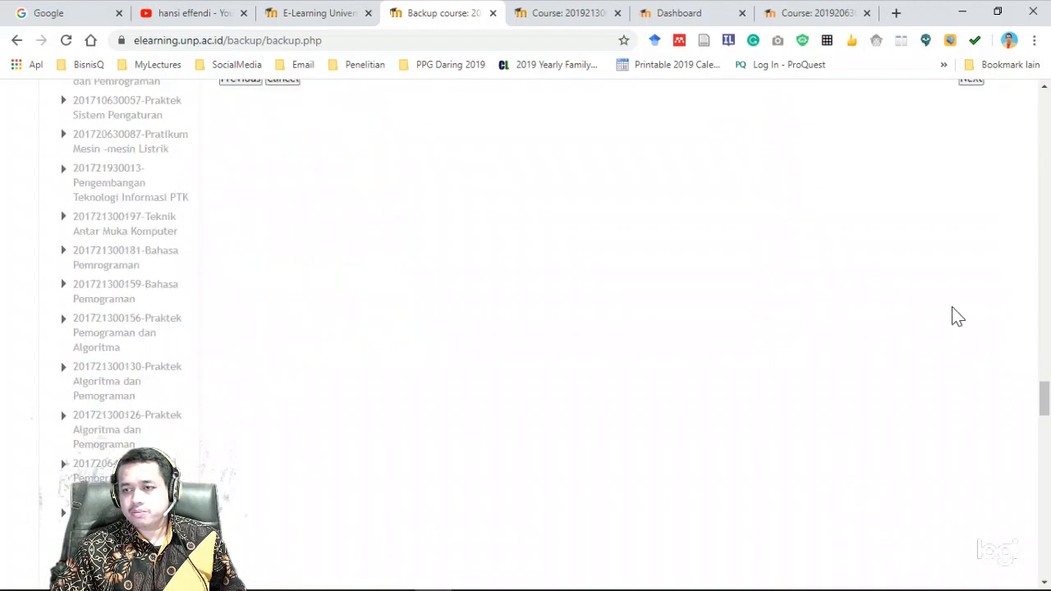
scroll(963, 237, "up", 3)
left_click(971, 309)
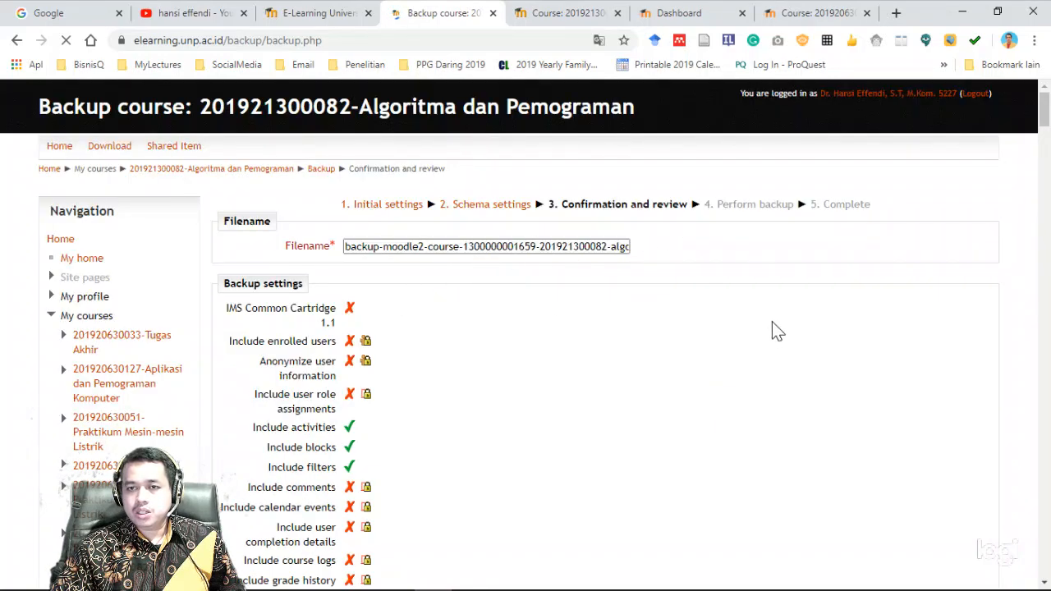
- Review the included course items, perform the Algoritma dan Pemograman backup, and continue to the backup file areas
scroll(772, 321, "down", 5)
scroll(727, 339, "down", 20)
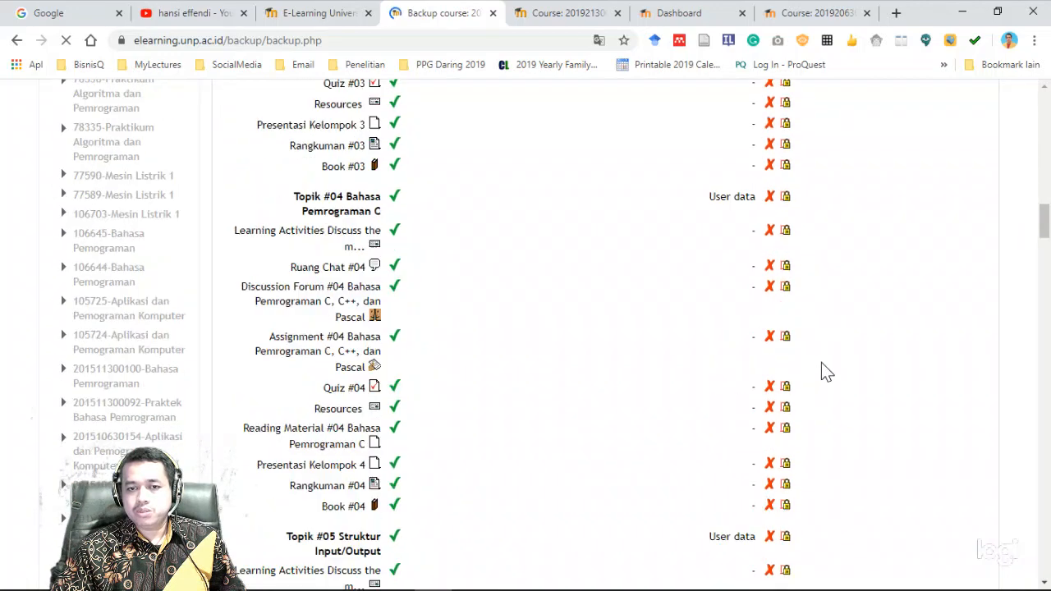
scroll(842, 374, "down", 20)
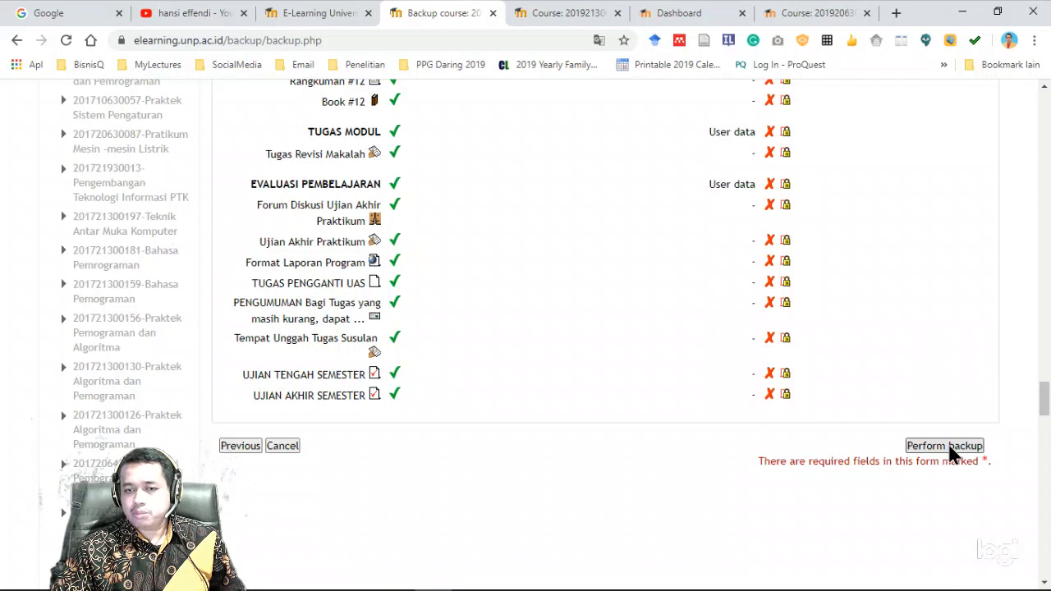
left_click(951, 449)
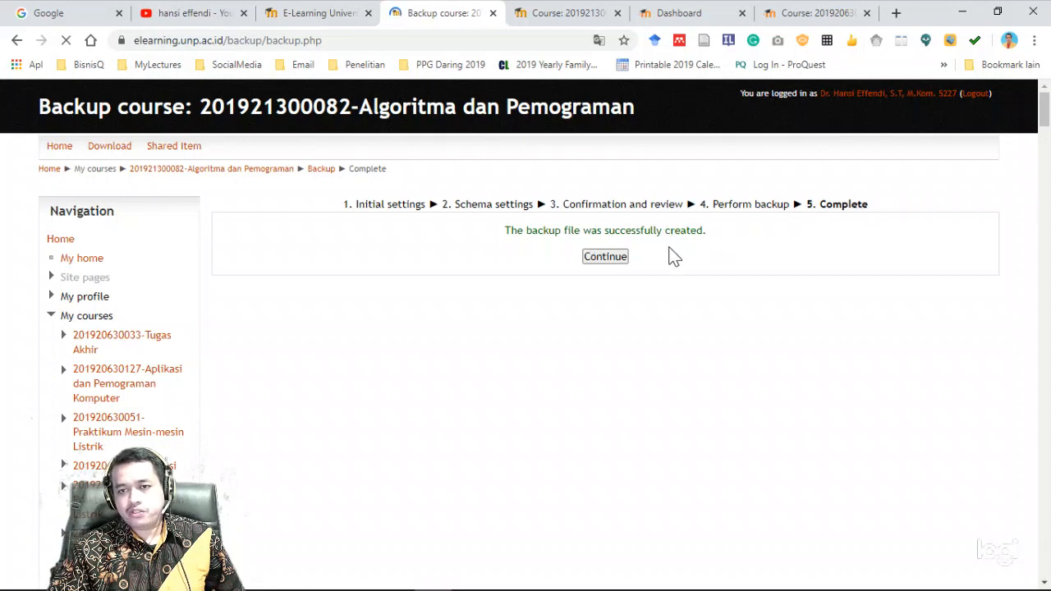
left_click(607, 259)
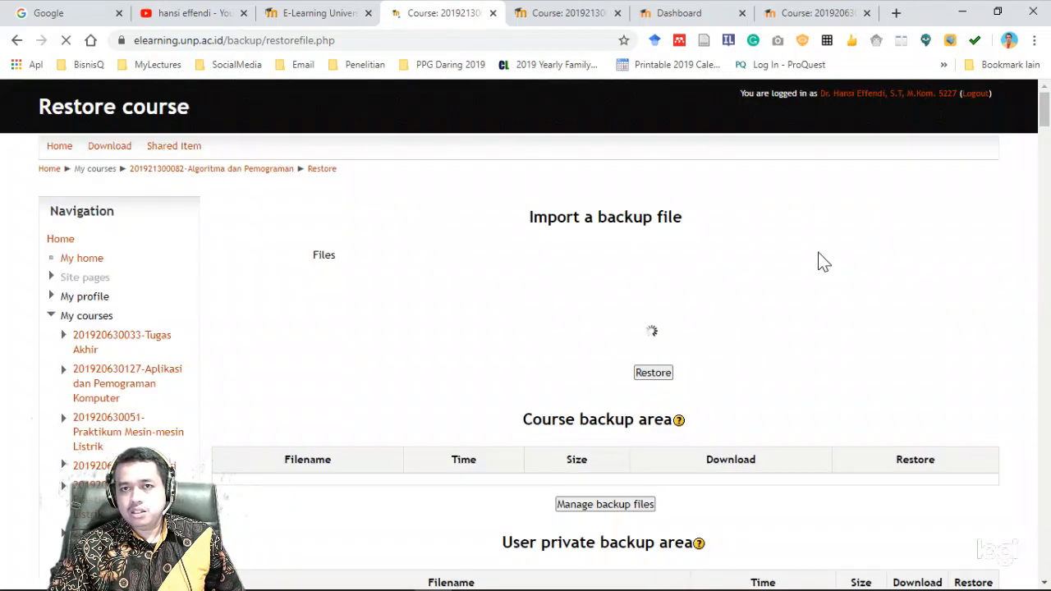
- Download the Algoritma dan Pemograman backup dated 1 June 2020, 2:56 PM from the user private backup area
scroll(823, 261, "down", 1)
scroll(823, 261, "down", 2)
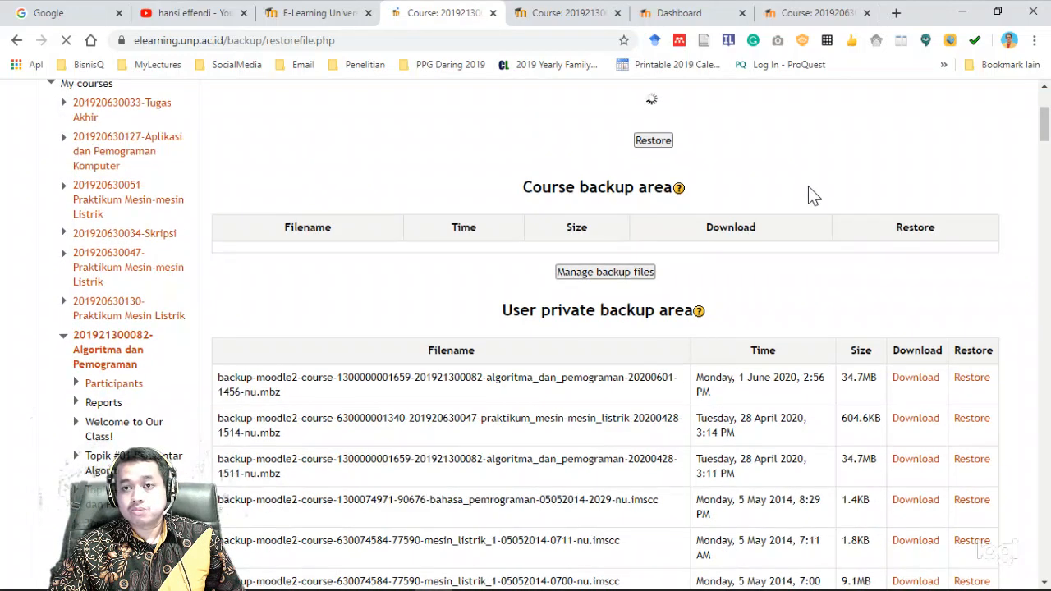
scroll(808, 186, "up", 3)
scroll(807, 195, "down", 1)
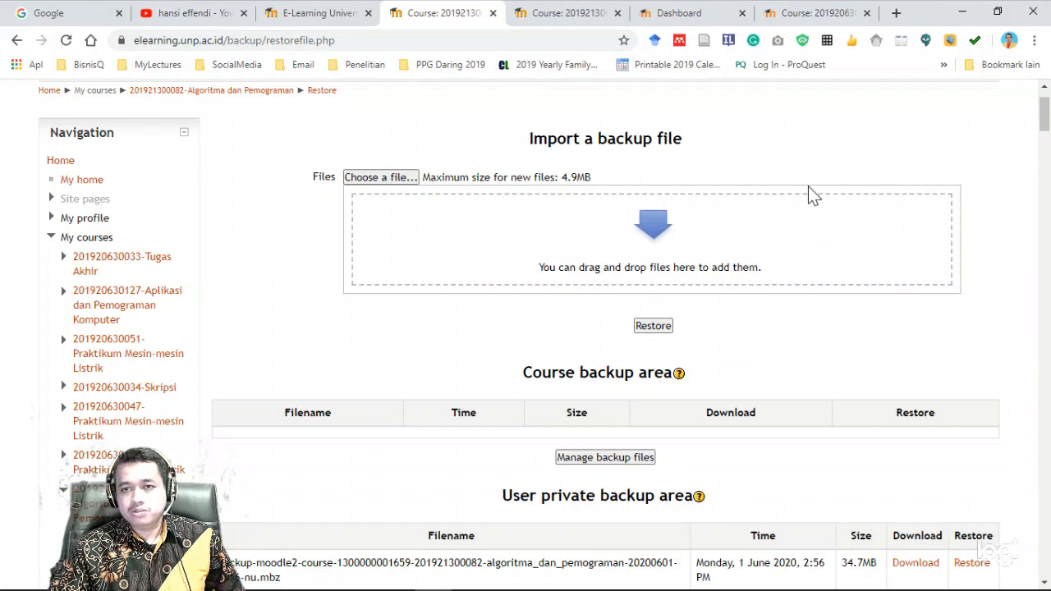
scroll(492, 244, "down", 1)
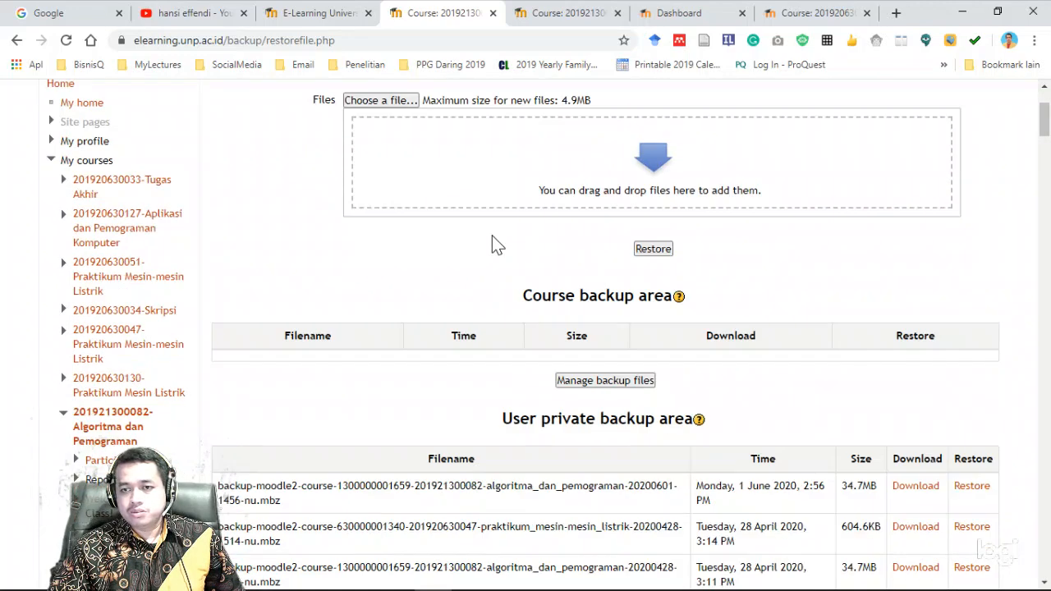
scroll(491, 247, "down", 2)
scroll(491, 246, "down", 1)
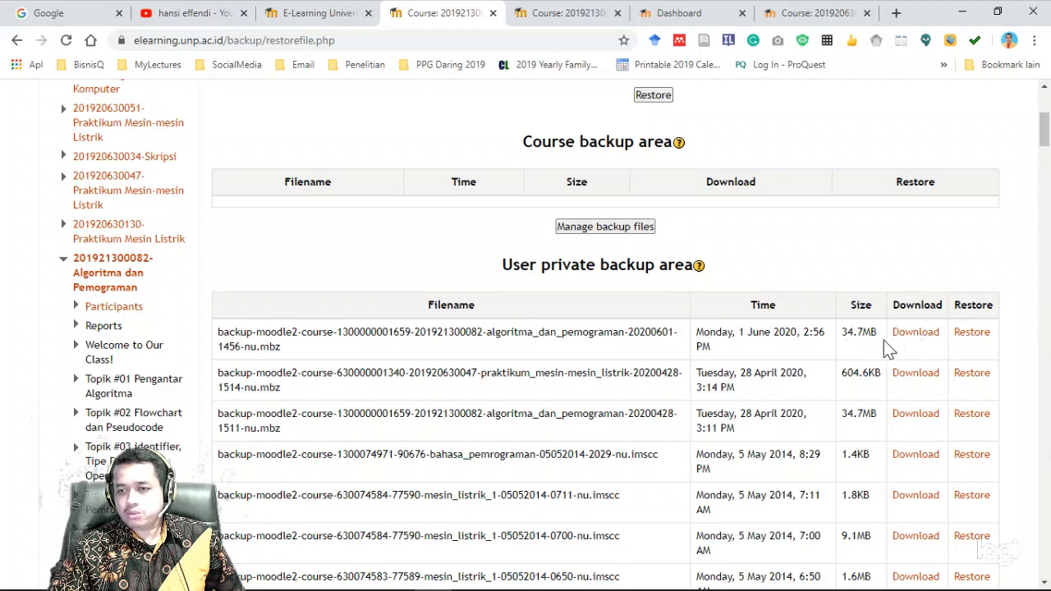
left_click(911, 338)
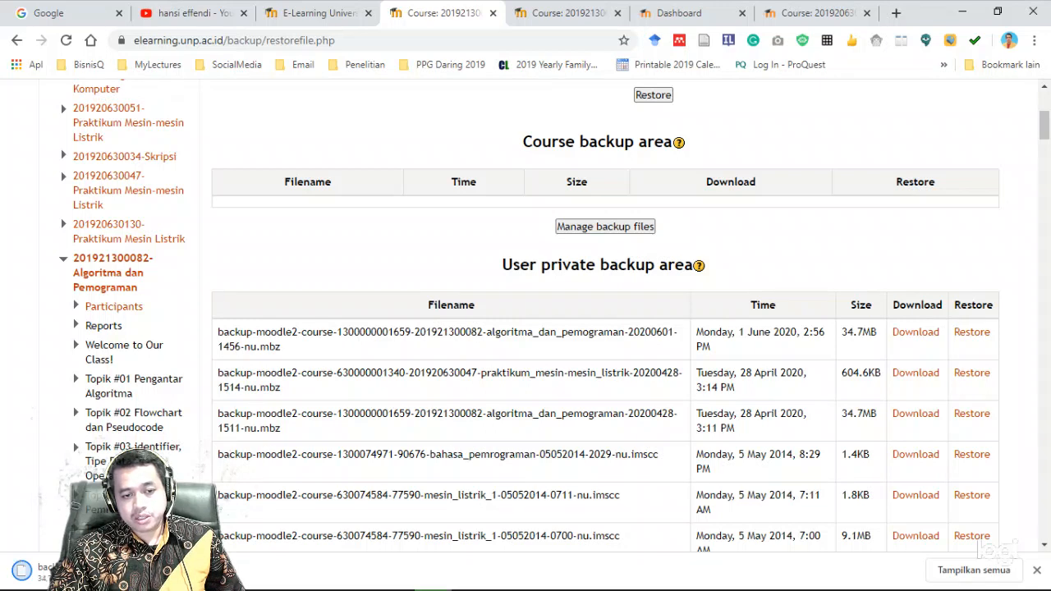
- Locate the downloaded Moodle backup file in its folder and move it from Downloads to the Desktop
left_click(158, 570)
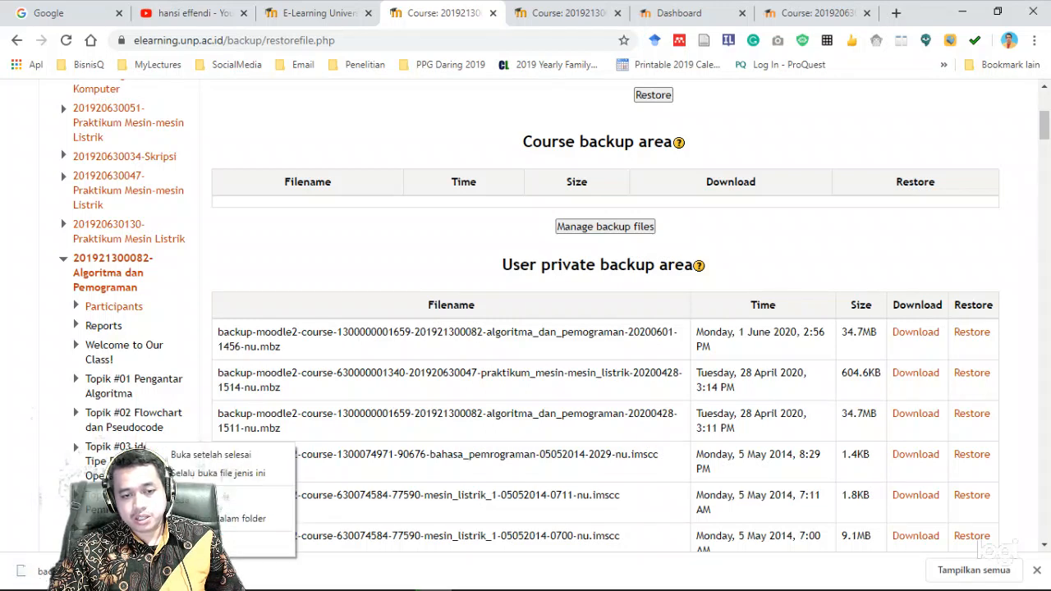
left_click(237, 516)
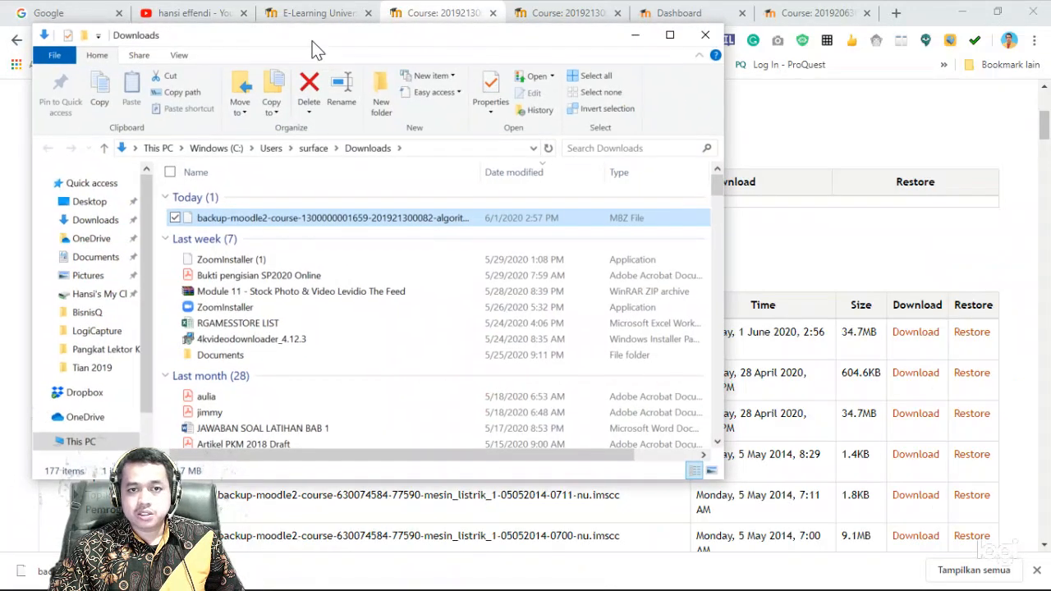
left_click(287, 220)
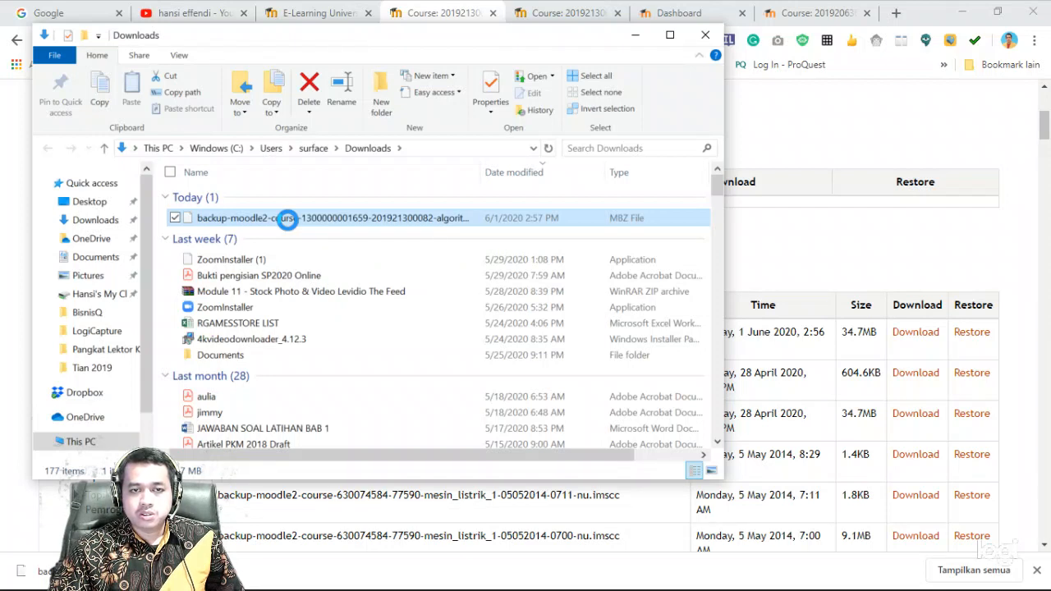
right_click(287, 219)
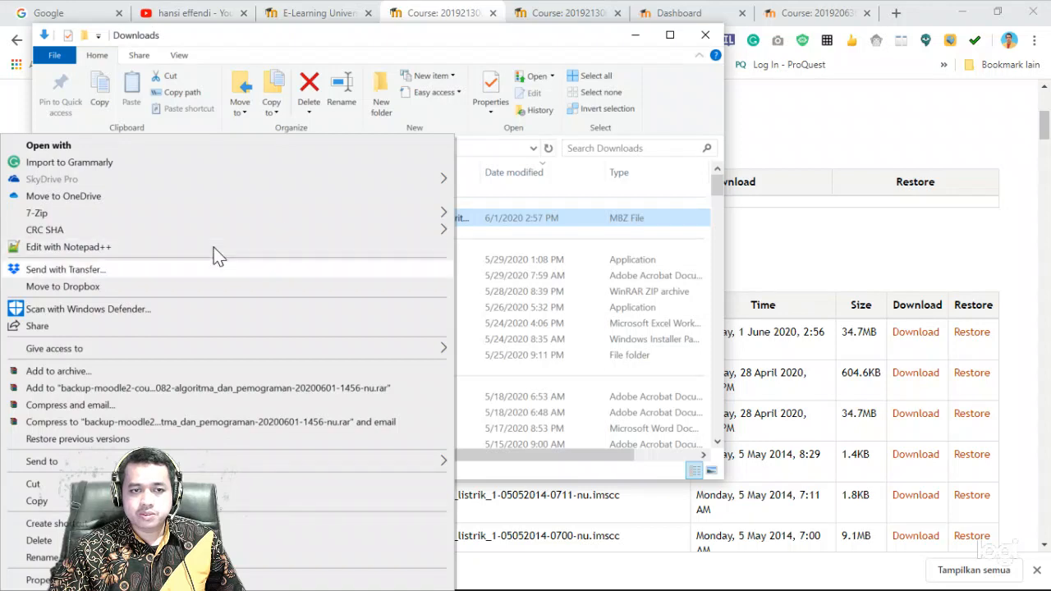
left_click(54, 489)
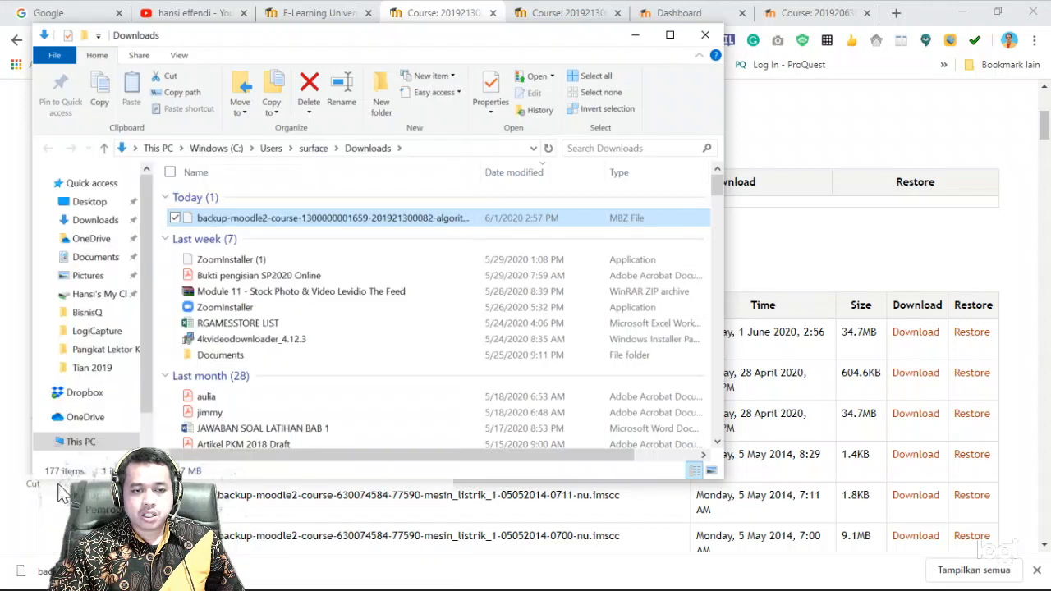
left_click(101, 205)
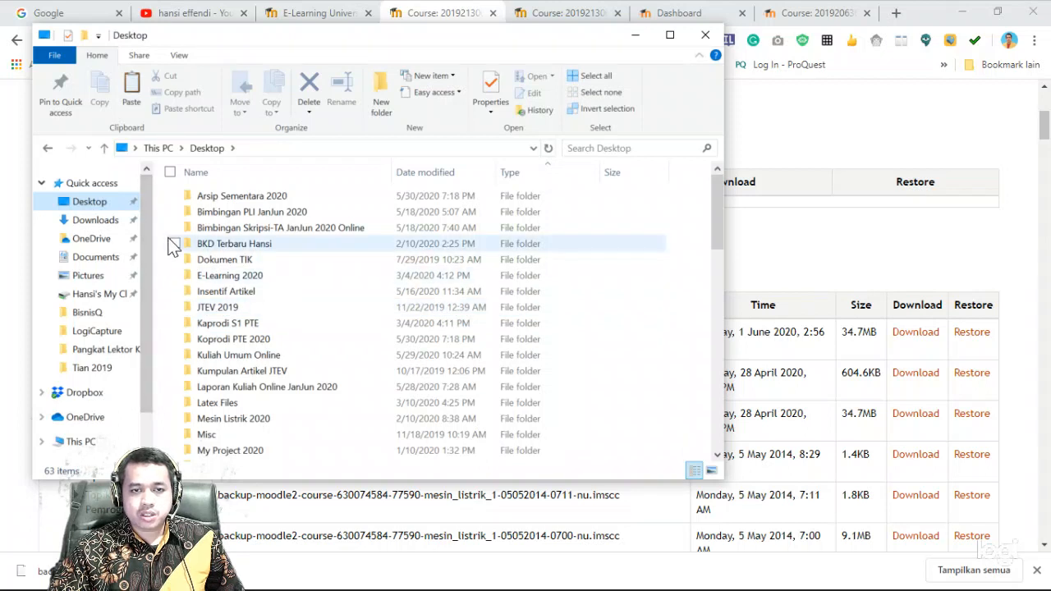
right_click(164, 232)
left_click(164, 232)
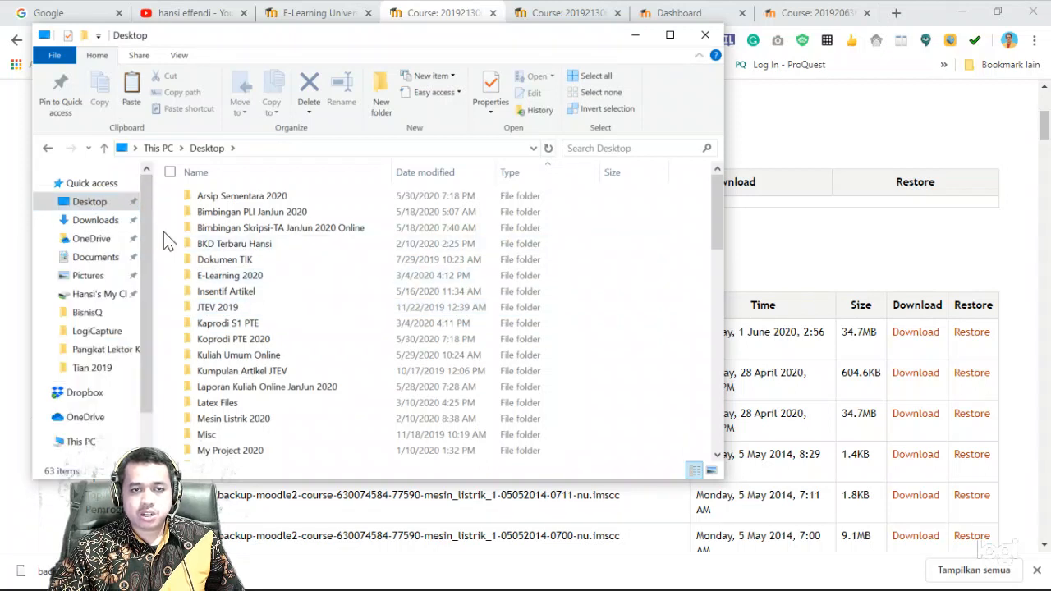
right_click(164, 231)
left_click(81, 313)
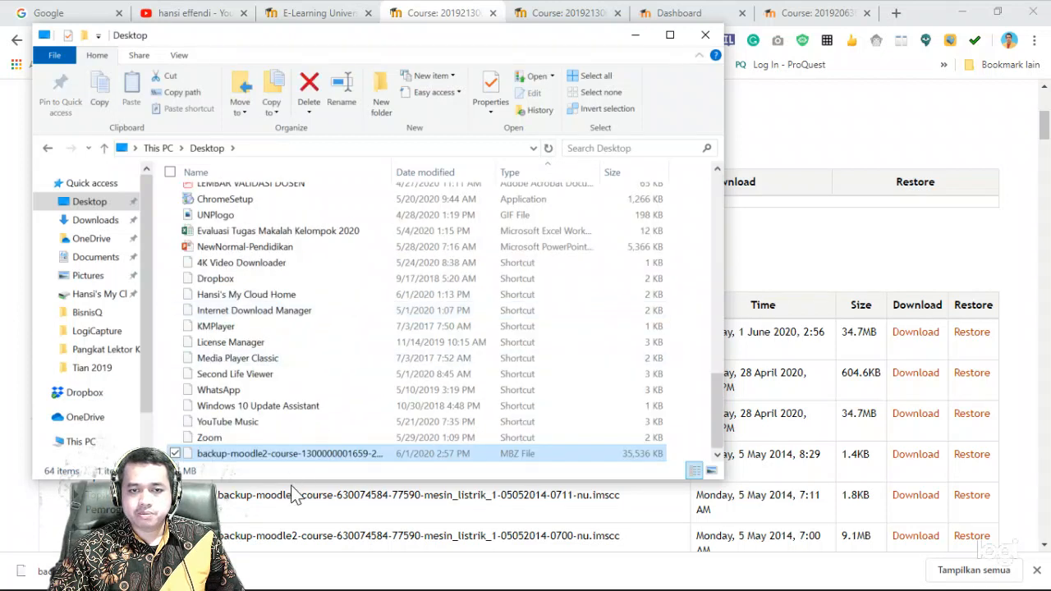
- Minimize the file window and bring up the empty ELO356 Aplikasi dan Pemograman Komputer course on elearning2
left_click(635, 34)
left_click(586, 16)
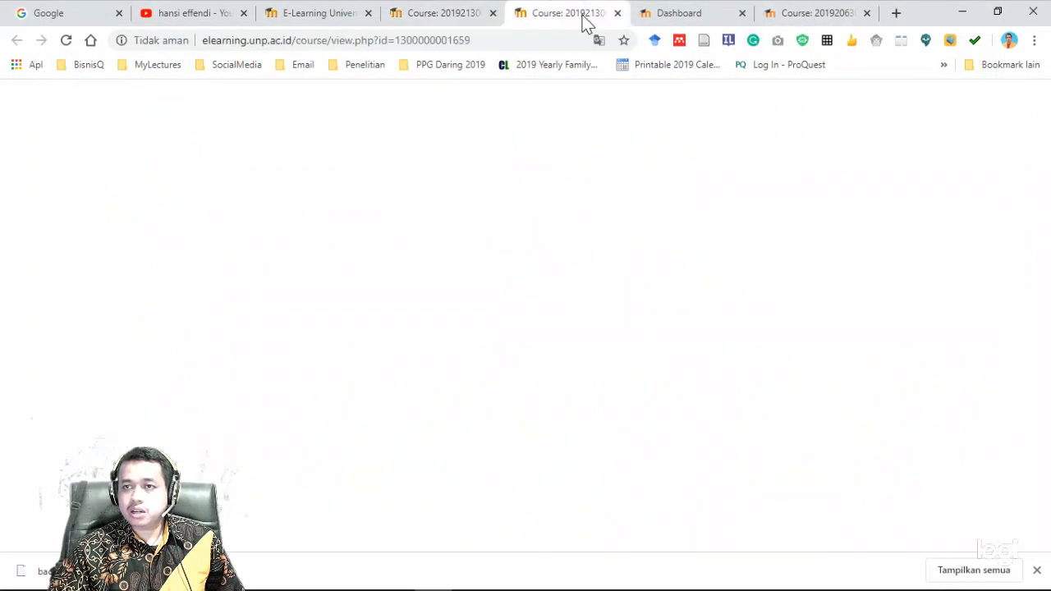
left_click(702, 18)
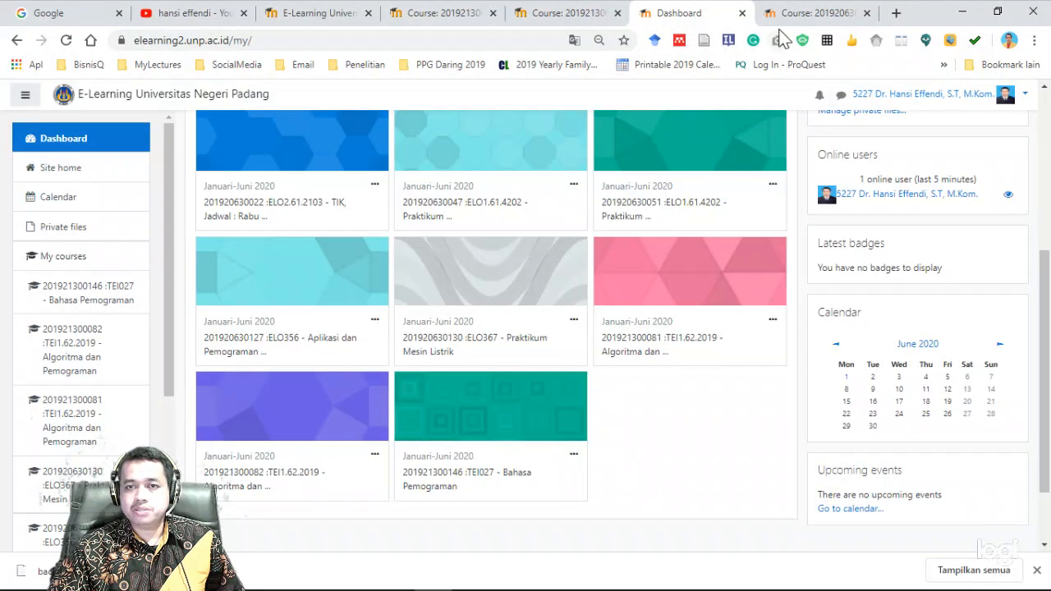
left_click(794, 18)
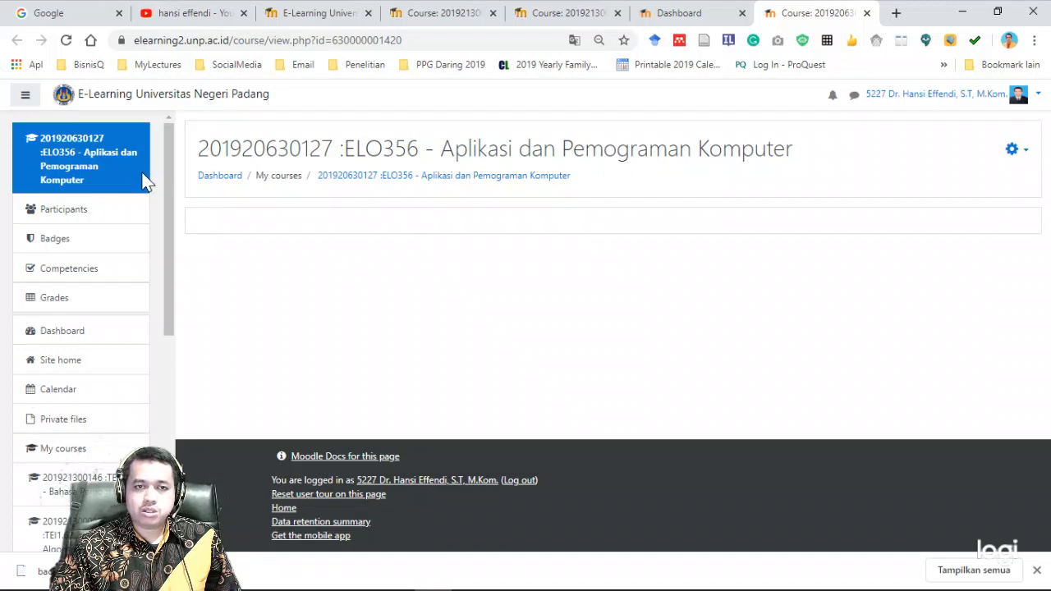
scroll(145, 180, "down", 4)
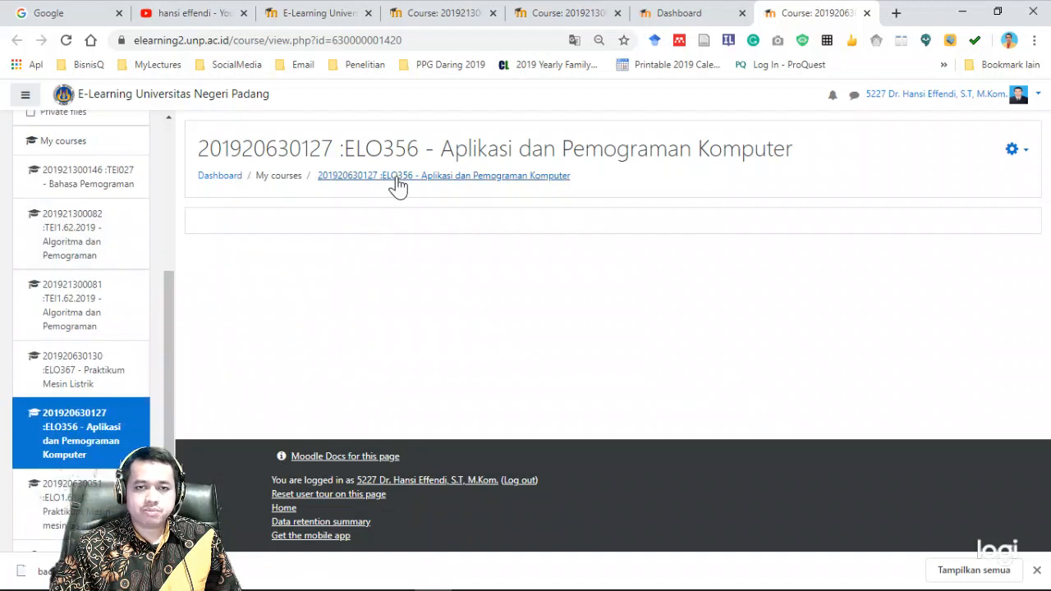
scroll(140, 369, "down", 2)
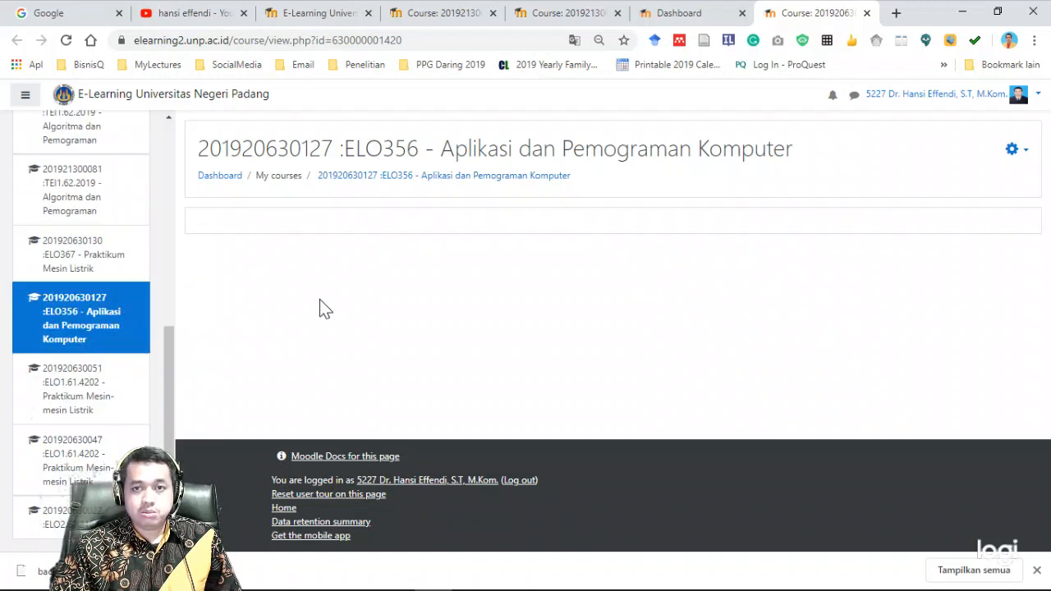
- Examine the courses offered as import sources for Aplikasi dan Pemograman Komputer and return to the course page
left_click(1018, 151)
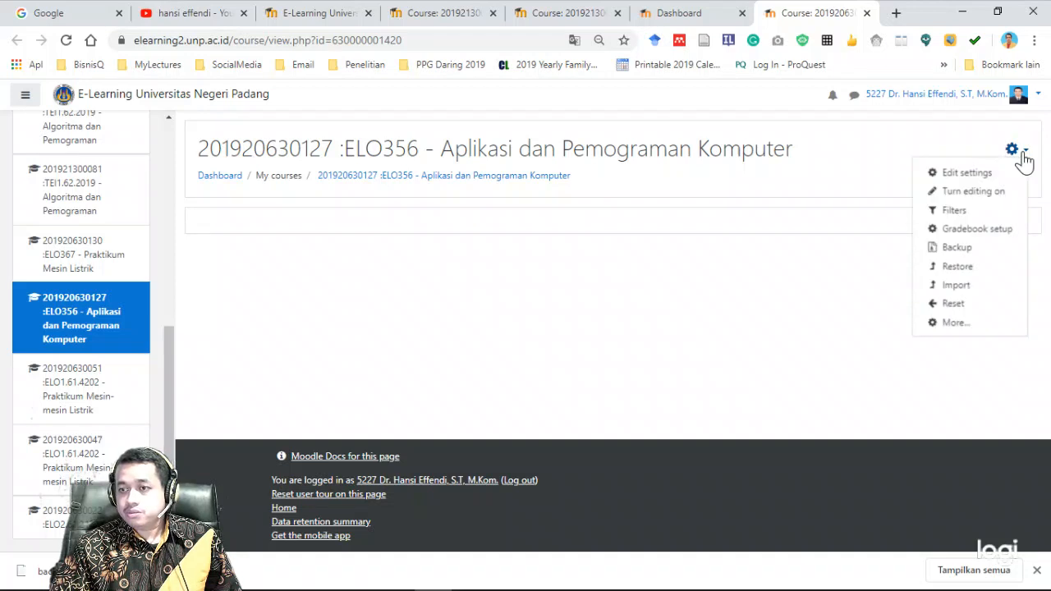
left_click(958, 288)
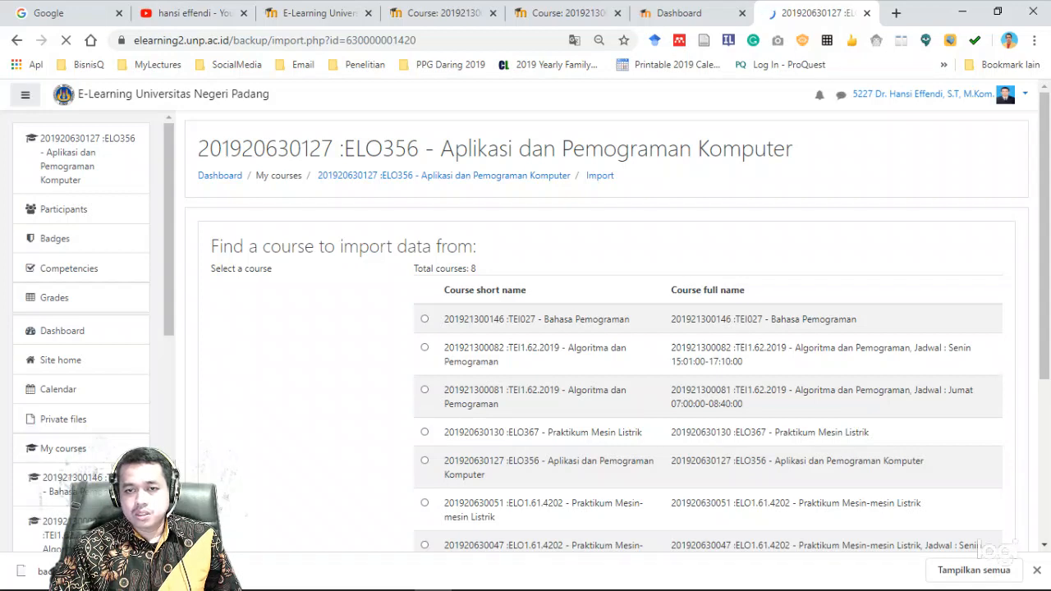
scroll(607, 328, "down", 3)
scroll(692, 215, "up", 2)
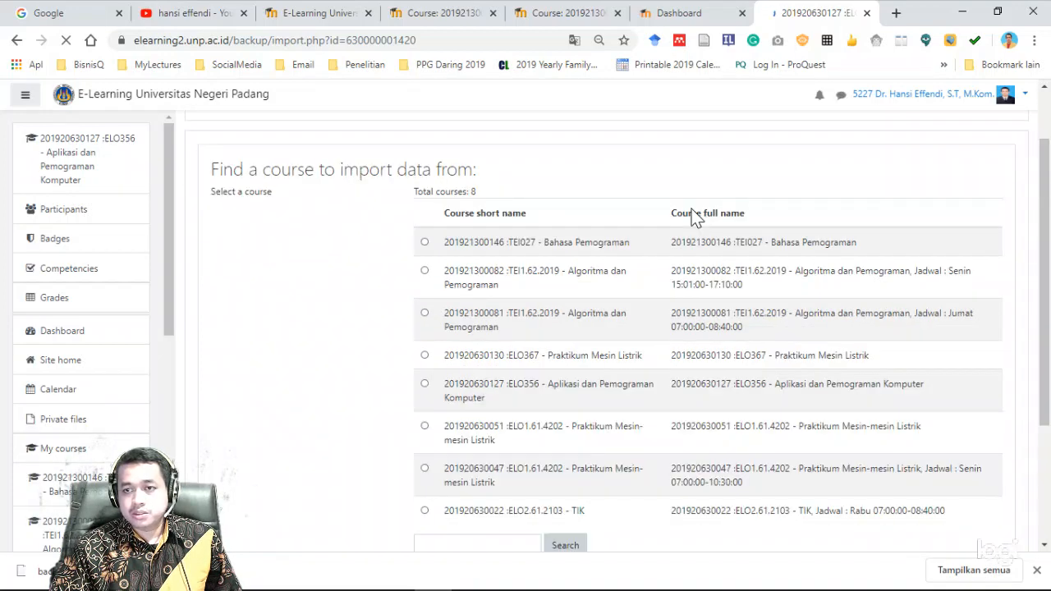
scroll(854, 164, "up", 1)
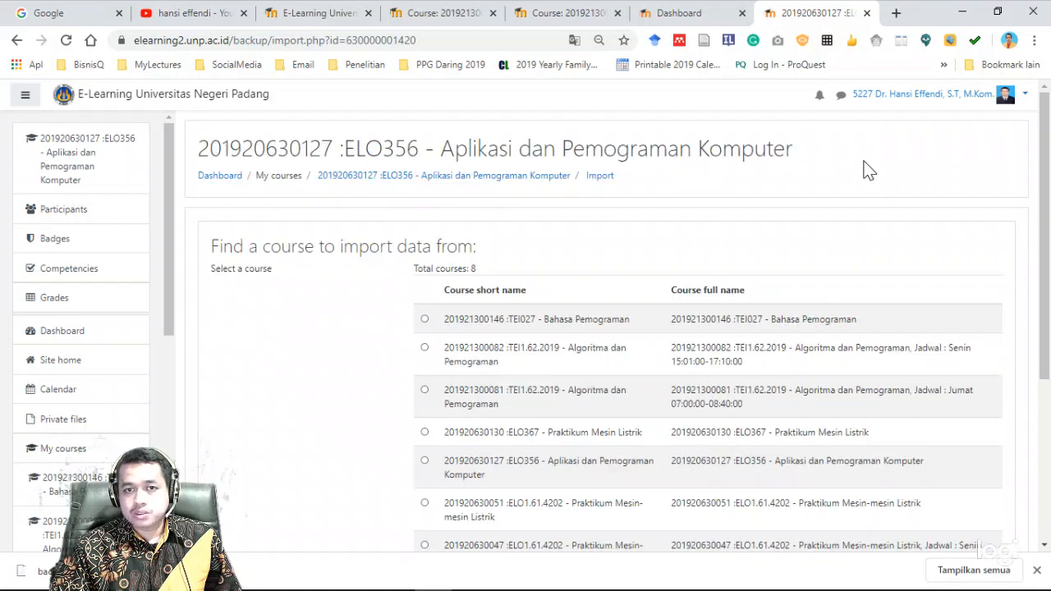
scroll(867, 169, "down", 3)
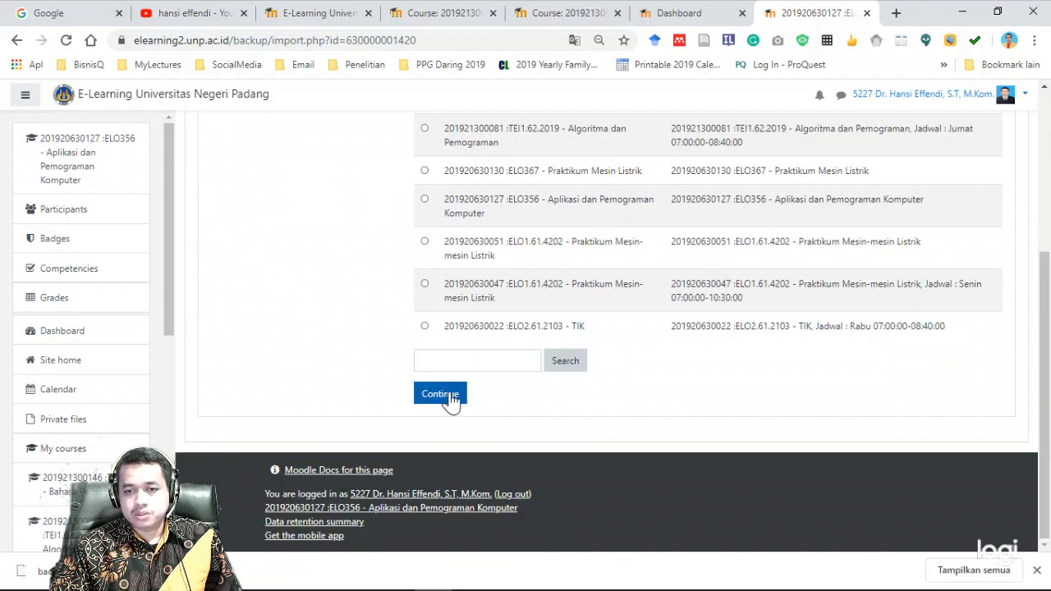
scroll(581, 369, "up", 3)
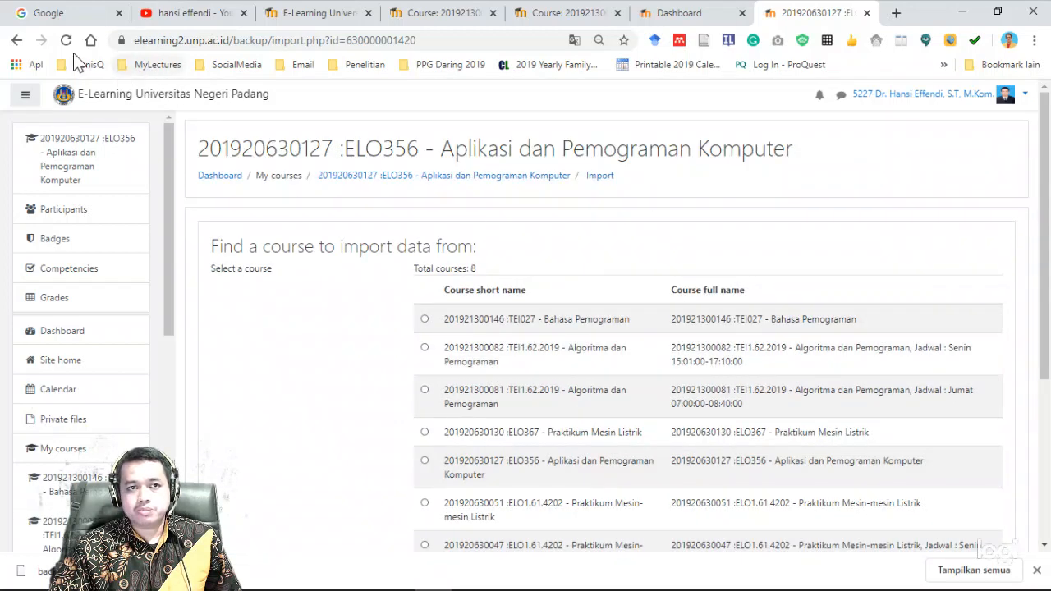
left_click(16, 40)
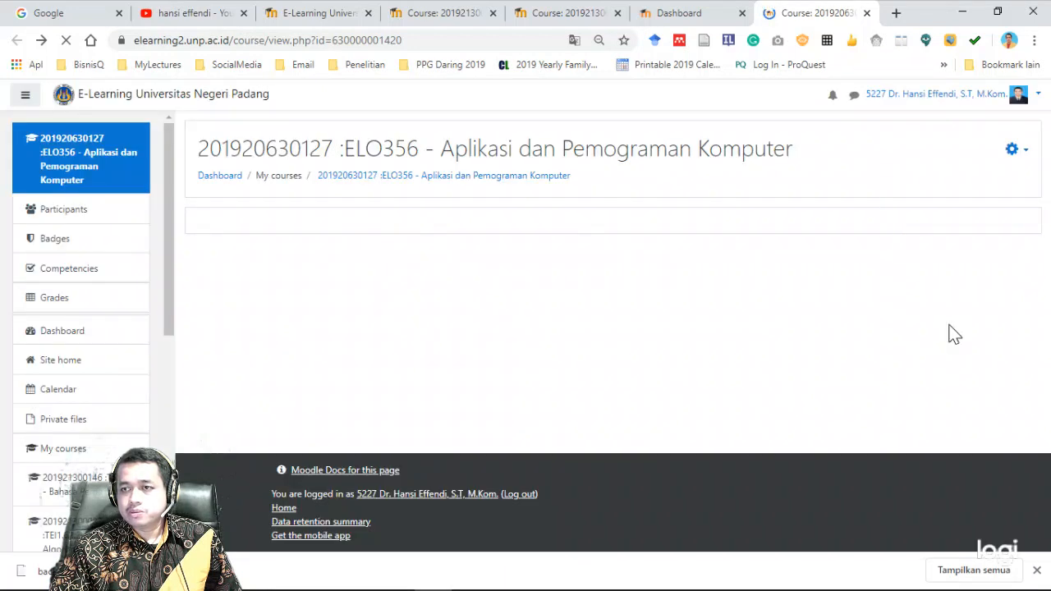
- Open the full course administration page of Aplikasi dan Pemograman Komputer and look through its options
left_click(1018, 152)
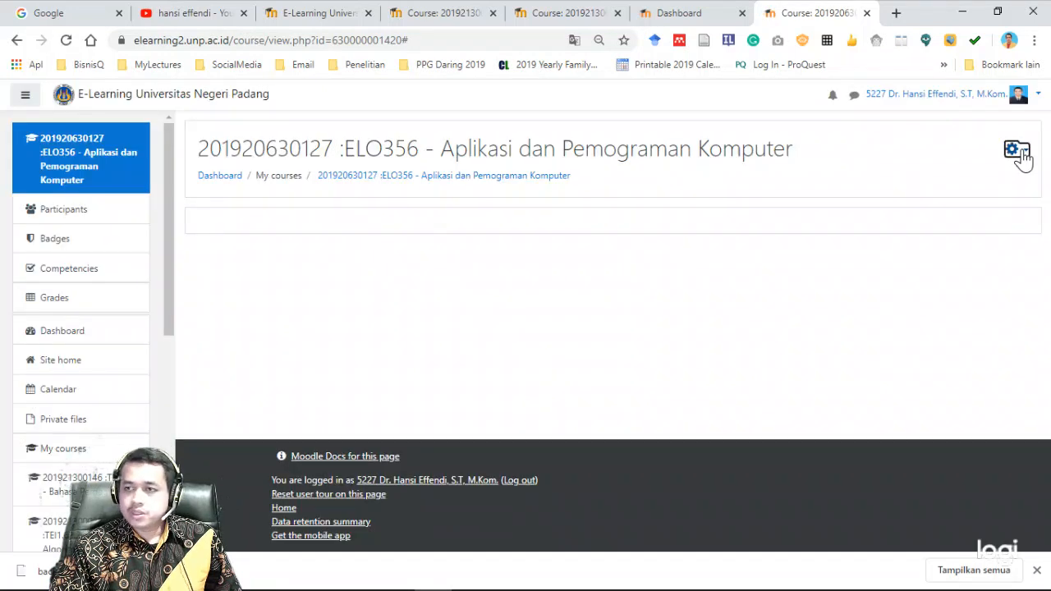
left_click(1018, 158)
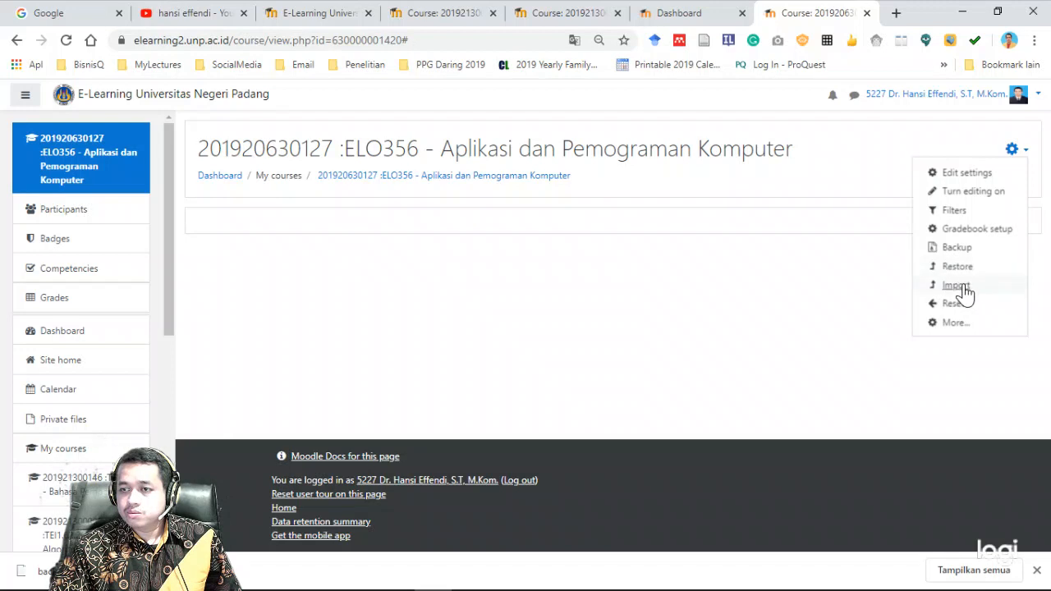
left_click(952, 322)
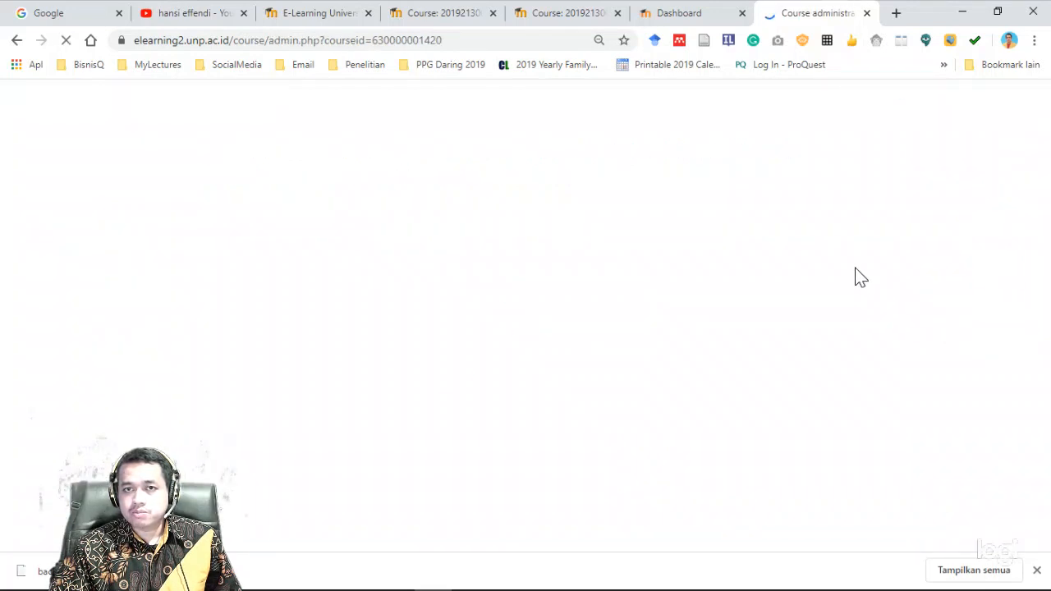
scroll(625, 265, "down", 5)
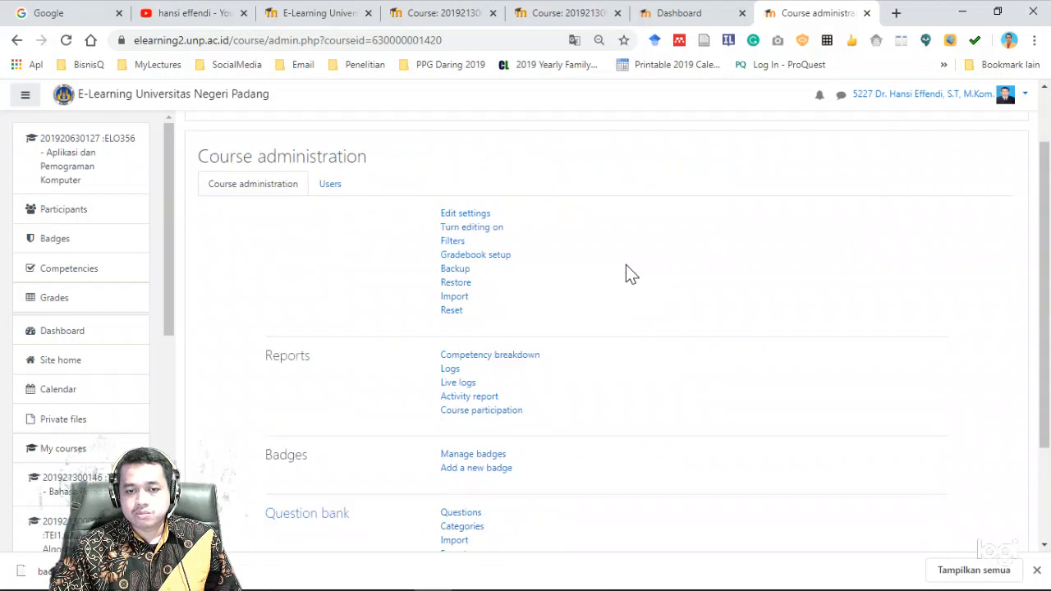
- Try to upload the Algoritma dan Pemograman backup file on the restore page of Aplikasi dan Pemograman Komputer
scroll(626, 265, "up", 2)
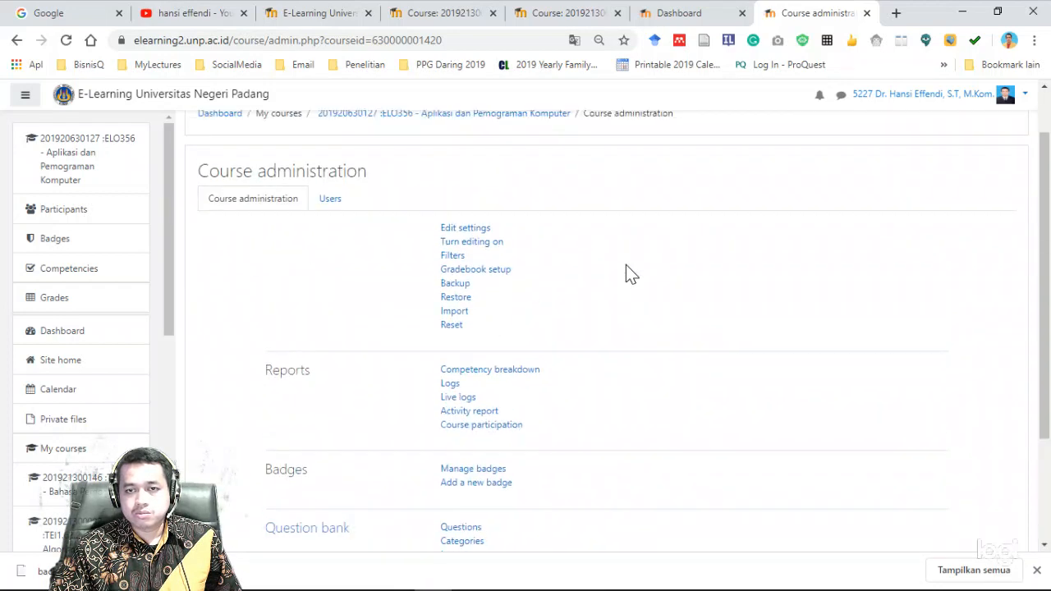
left_click(454, 297)
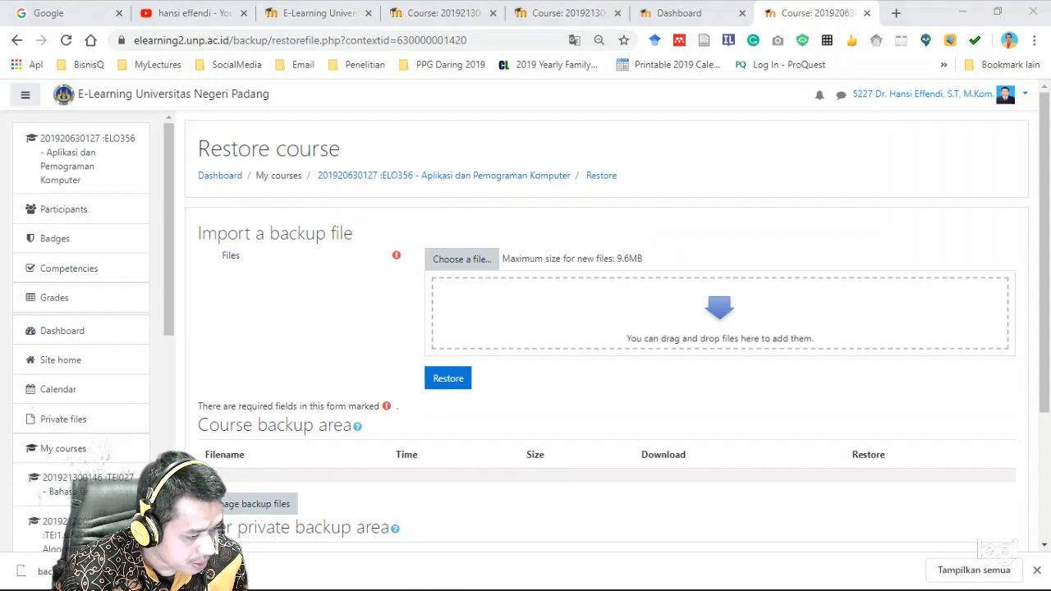
left_click_drag(41, 571, 594, 320)
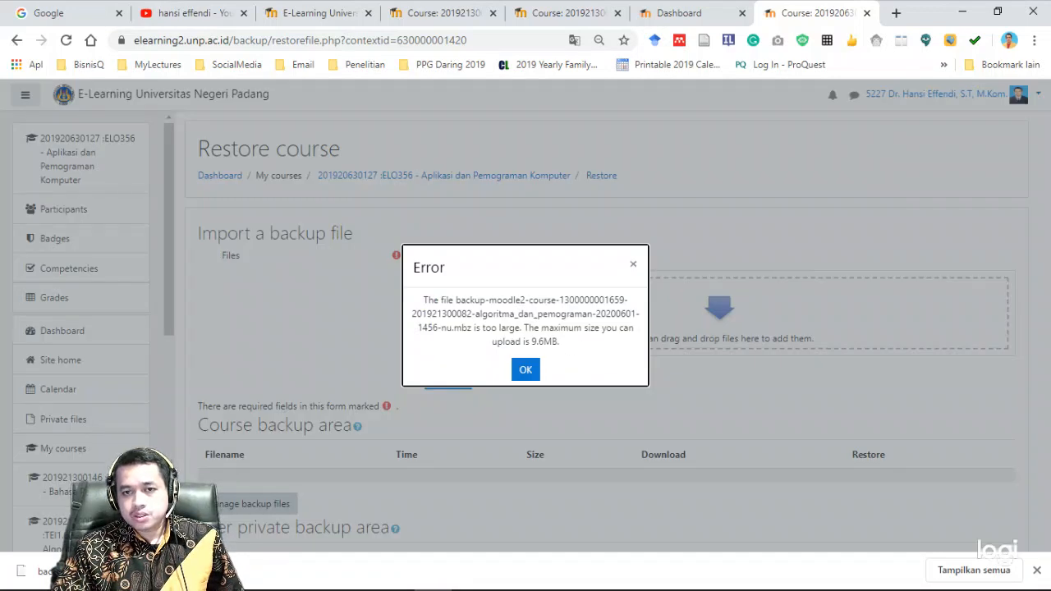
left_click(526, 374)
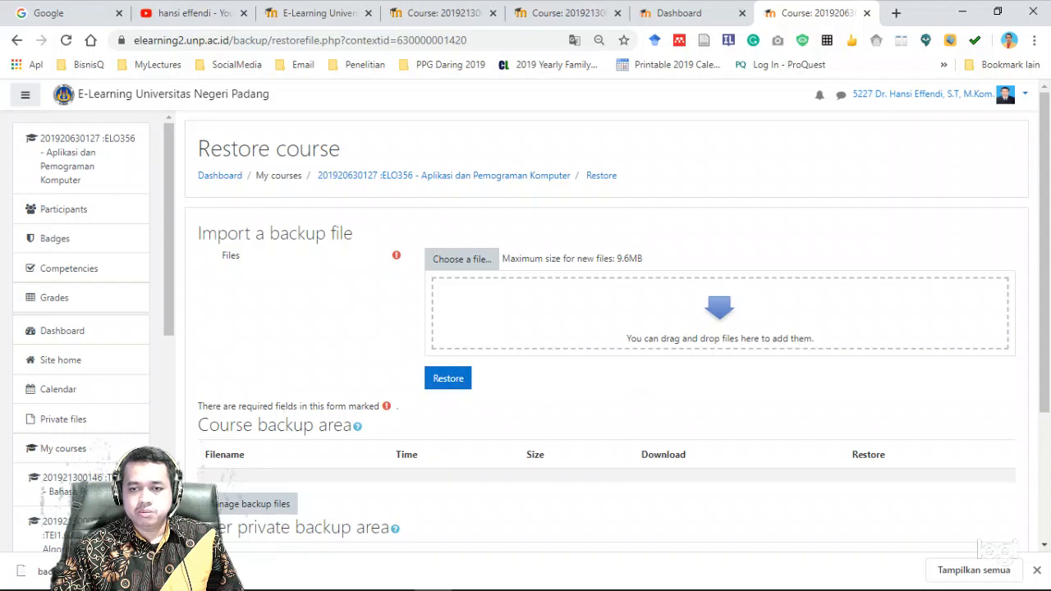
- Examine the upload limit and backup areas on the restore page and the backup files listed on the old elearning site
scroll(418, 377, "down", 2)
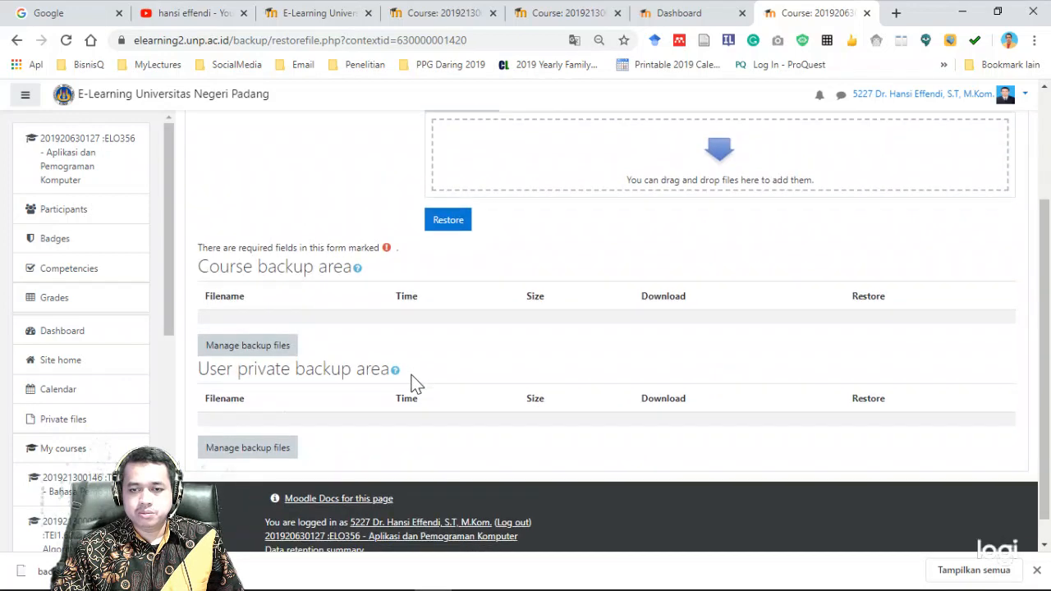
scroll(417, 378, "up", 2)
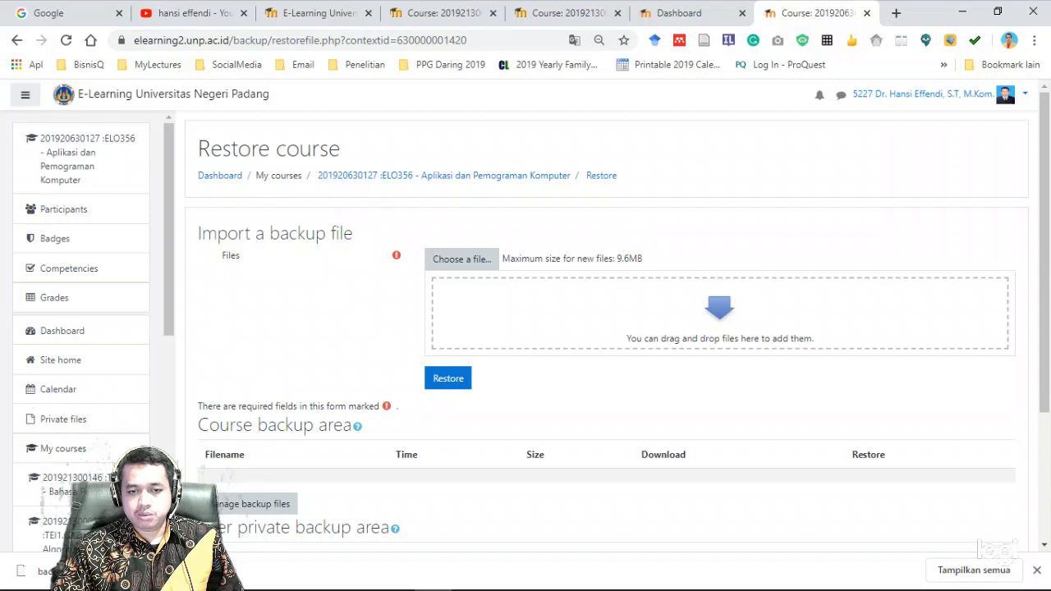
scroll(513, 380, "down", 3)
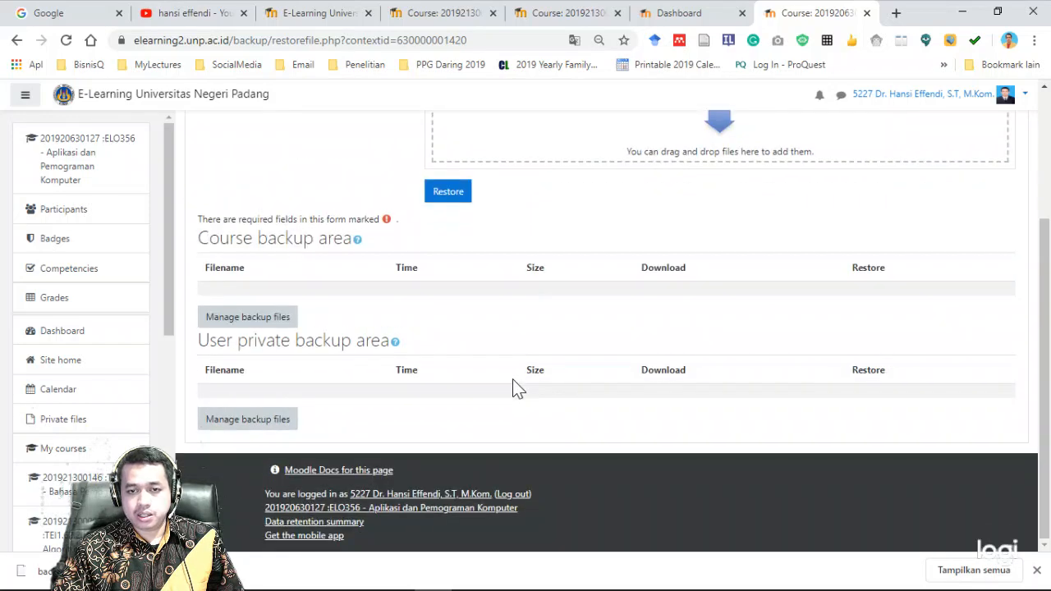
scroll(511, 386, "up", 3)
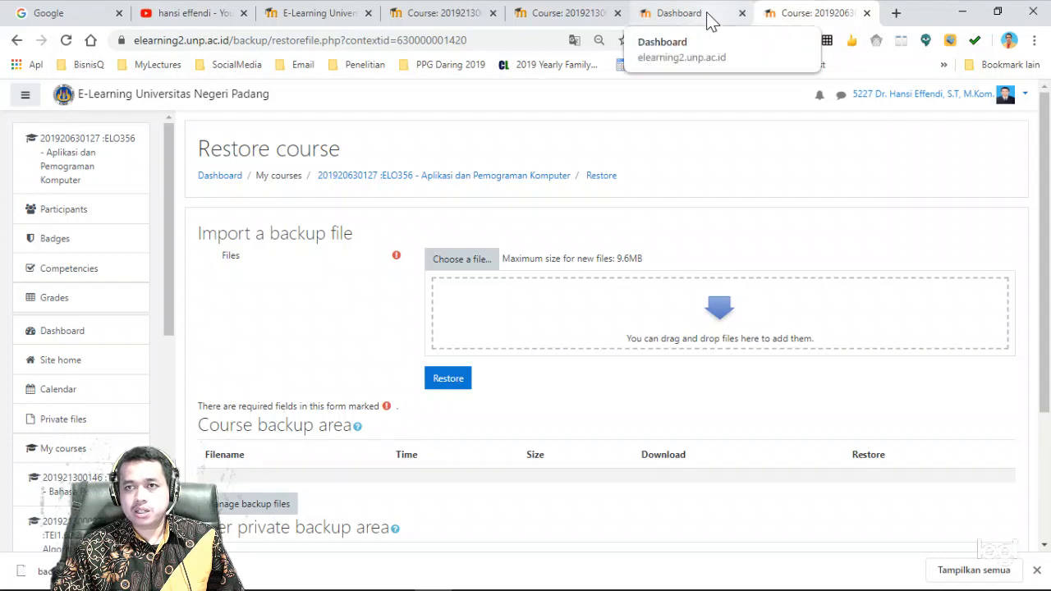
left_click(439, 18)
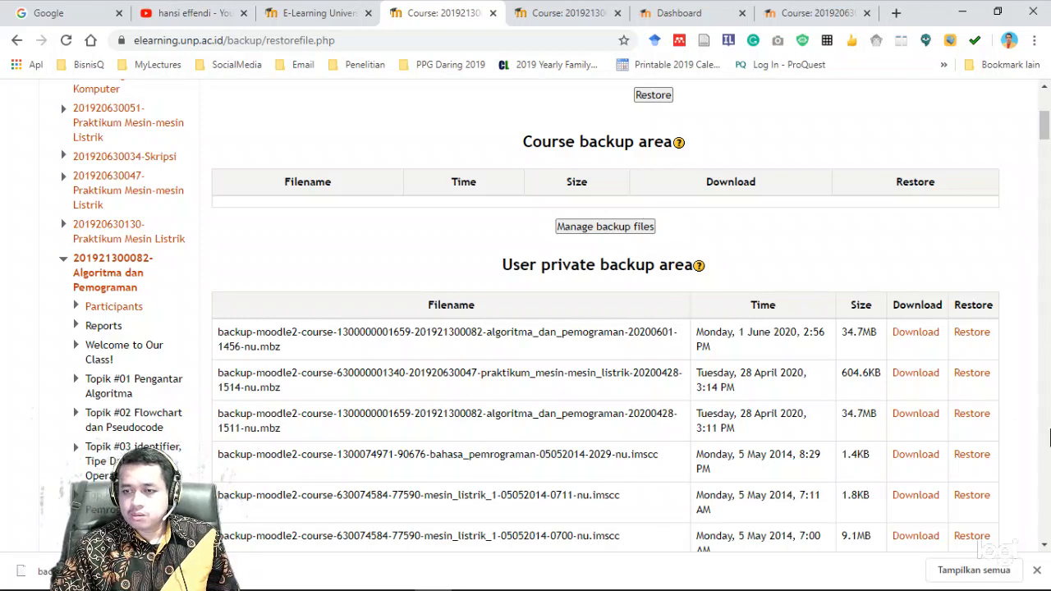
left_click(829, 15)
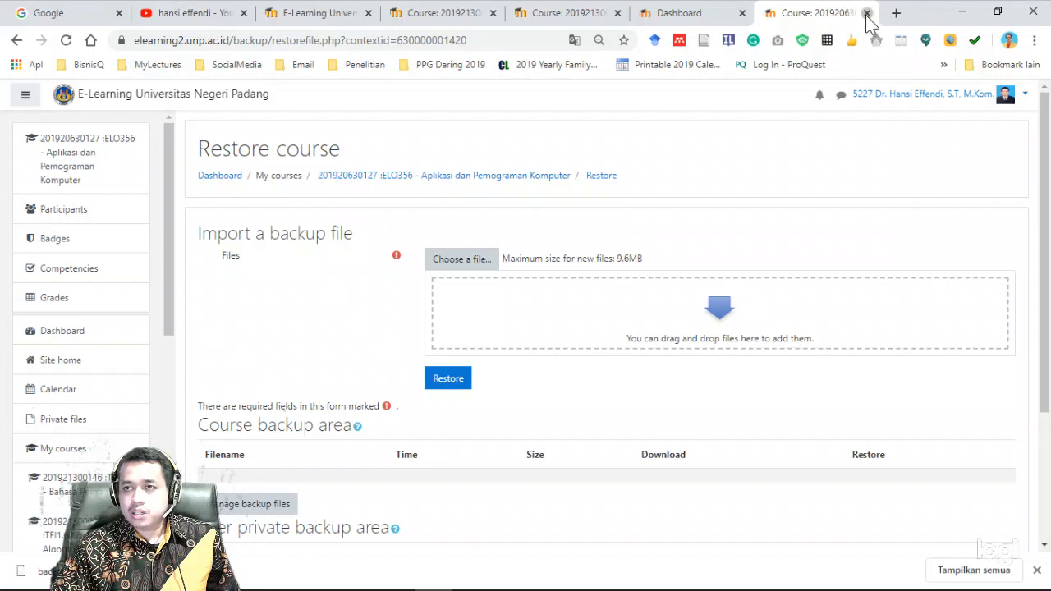
- Close the restore page of Aplikasi dan Pemograman Komputer and open the ELO367 Praktikum Mesin Listrik course from the elearning2 dashboard
left_click(866, 14)
scroll(671, 163, "up", 2)
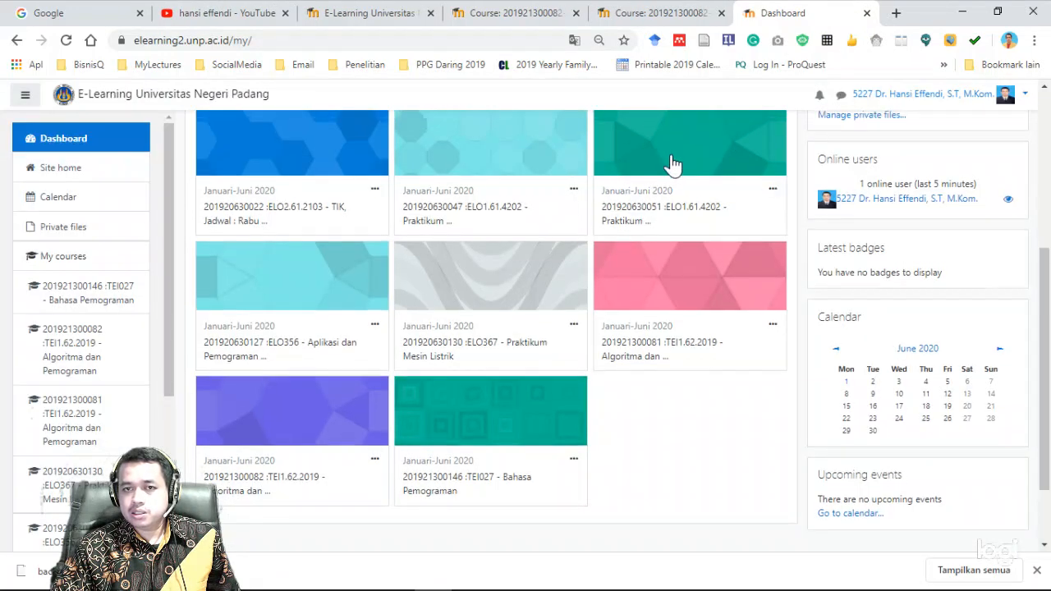
scroll(668, 167, "down", 1)
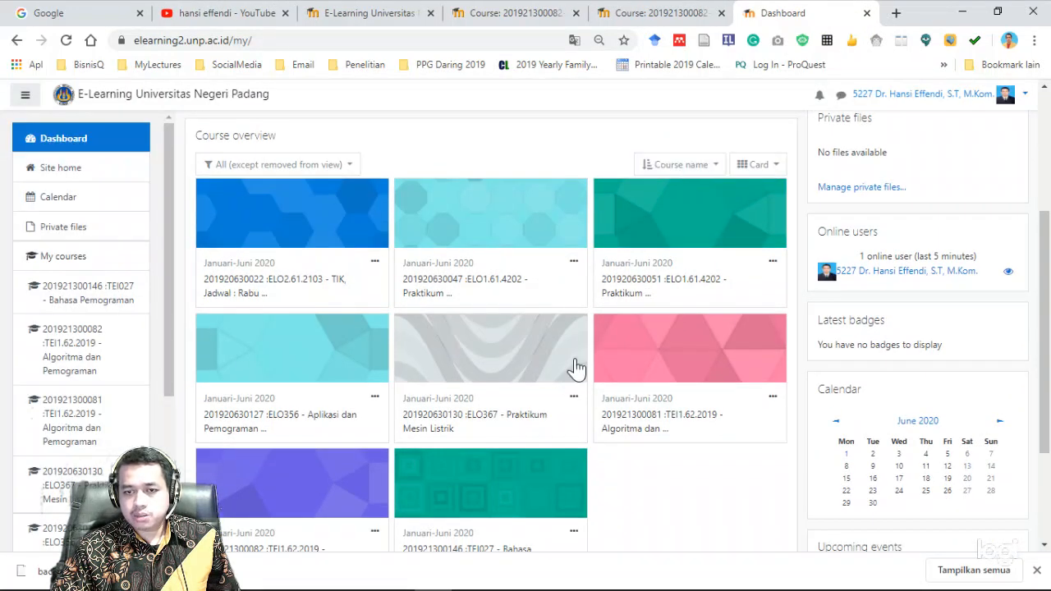
left_click(421, 420)
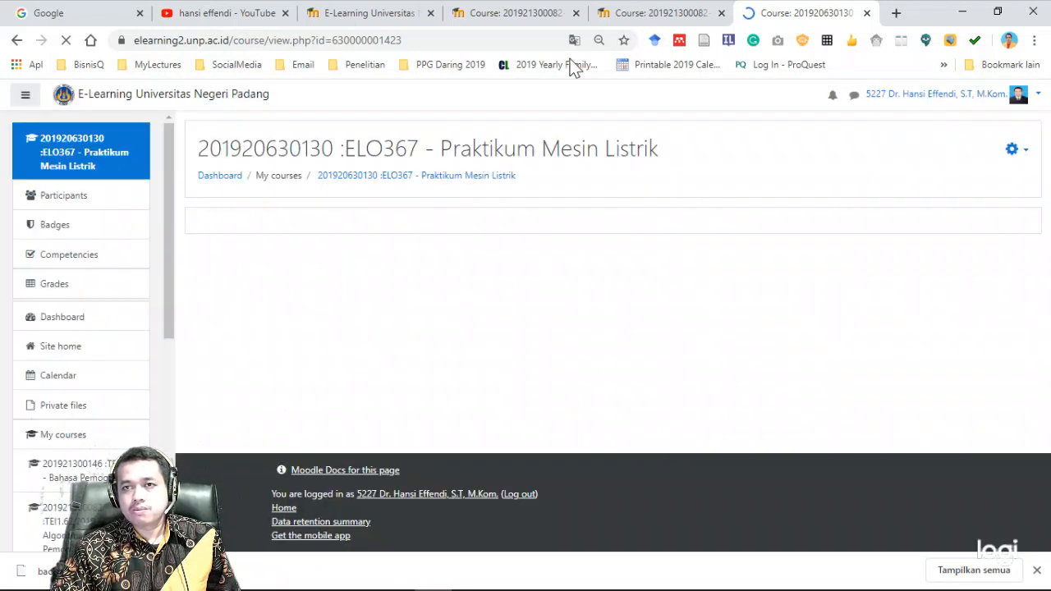
- Download the praktikum_mesin-mesin_listrik backup of 28 April 2020 from the old elearning site and show it in its folder
left_click(514, 16)
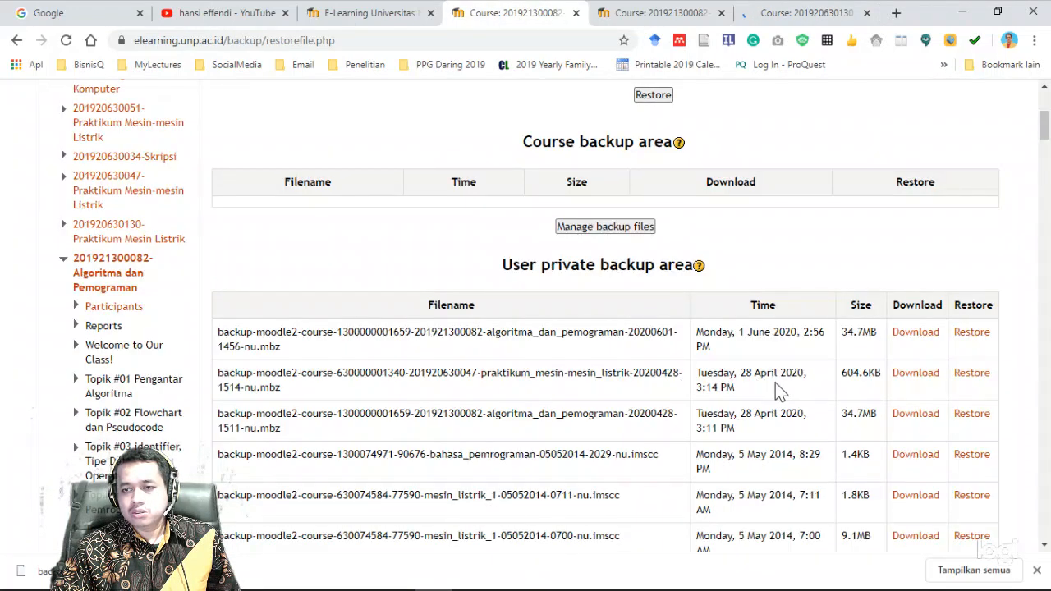
left_click(917, 376)
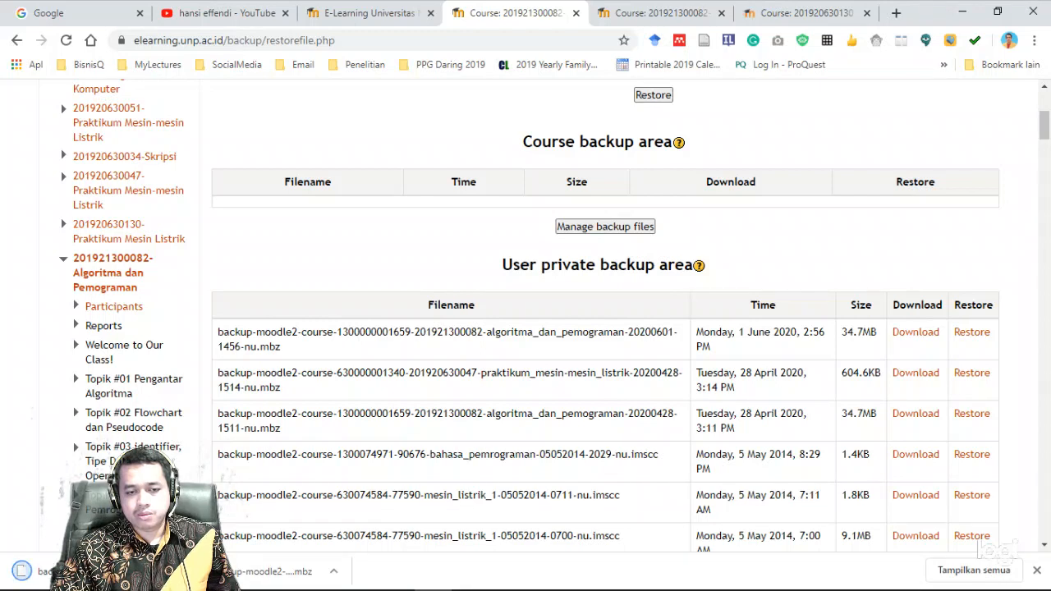
left_click(162, 571)
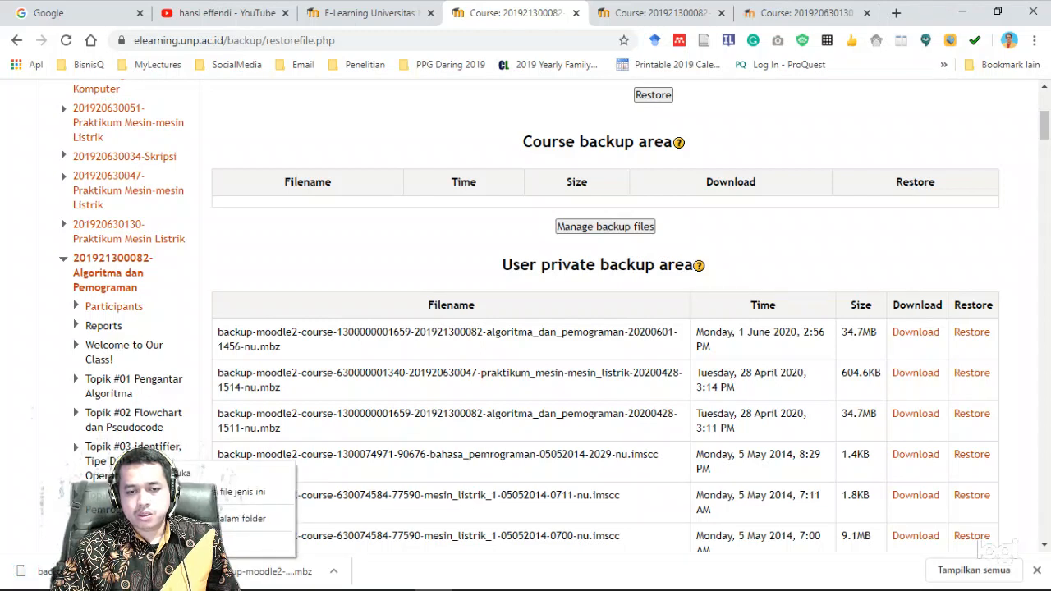
left_click(246, 518)
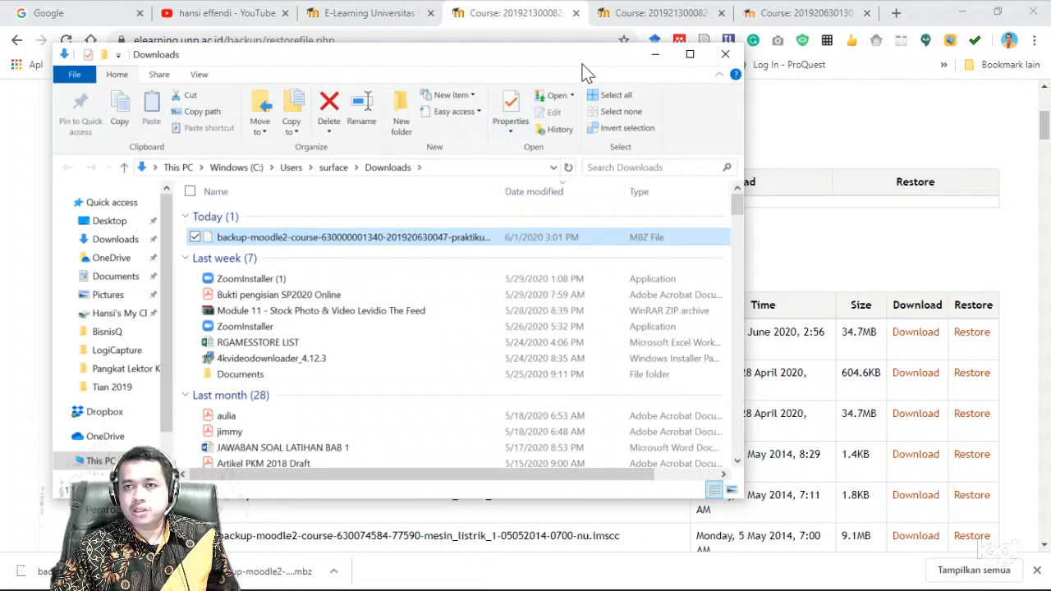
- Open the restore page of the Praktikum Mesin Listrik course on elearning2
left_click(821, 15)
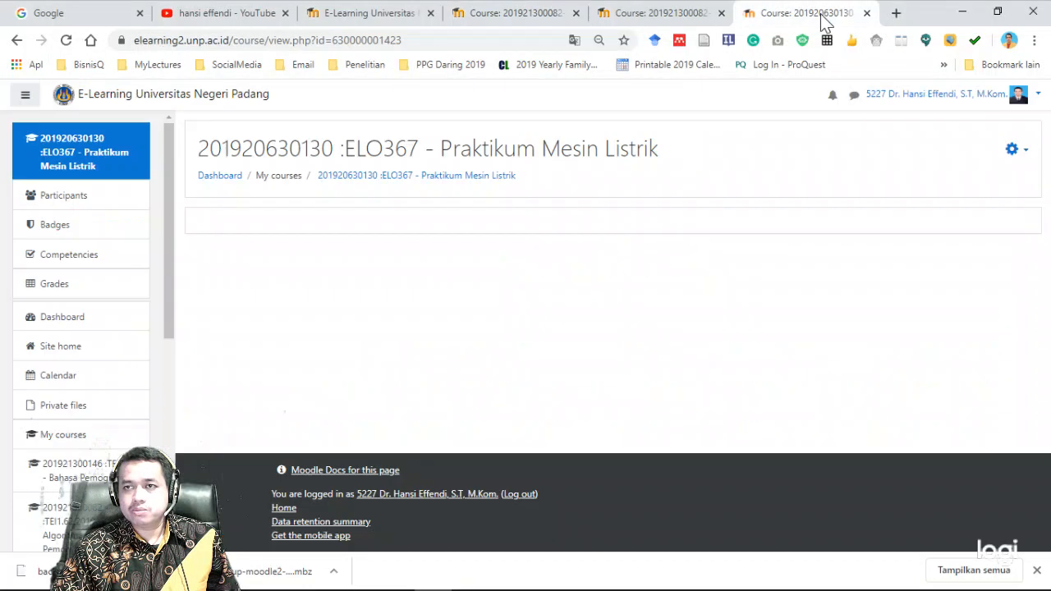
left_click(1019, 153)
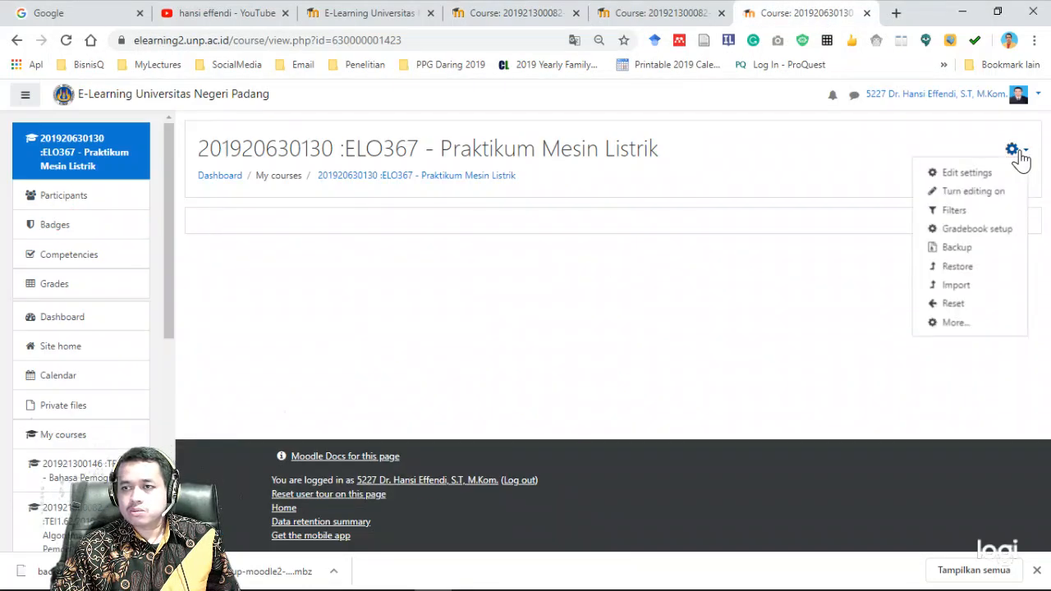
left_click(957, 267)
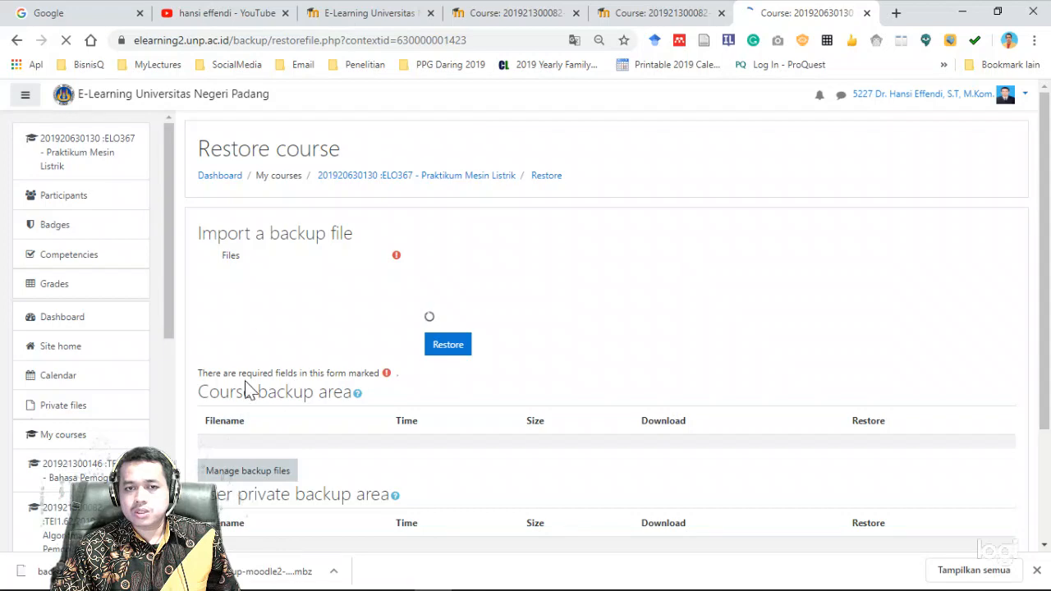
- Bring up the Downloads window, reposition it so the restore form's upload area stays uncovered, and return to the restore page
mouse_move(421, 588)
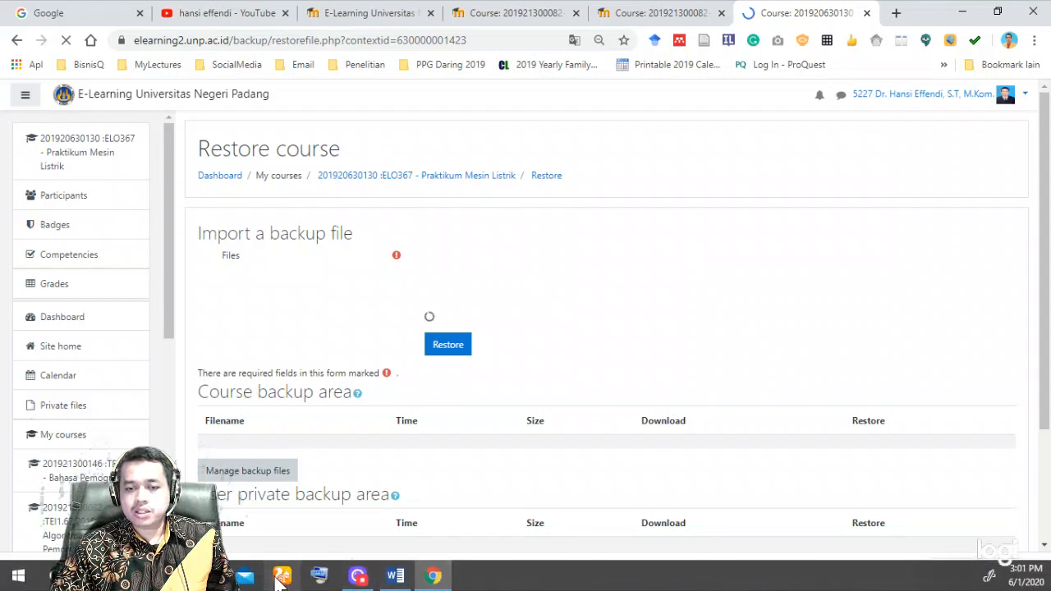
mouse_move(210, 577)
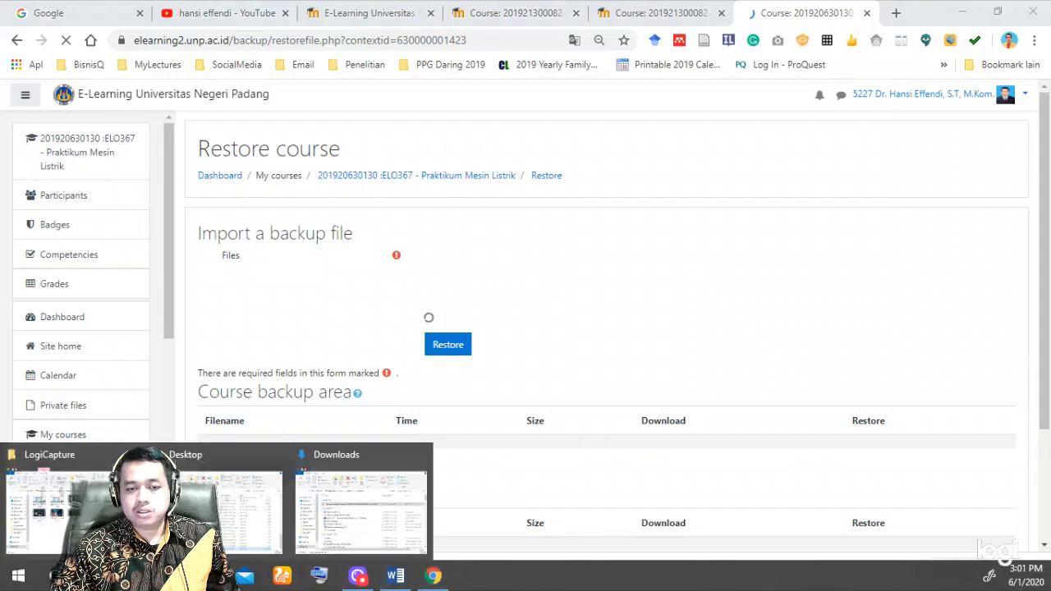
left_click(351, 517)
left_click_drag(371, 70, 307, 491)
left_click_drag(337, 436, 379, 399)
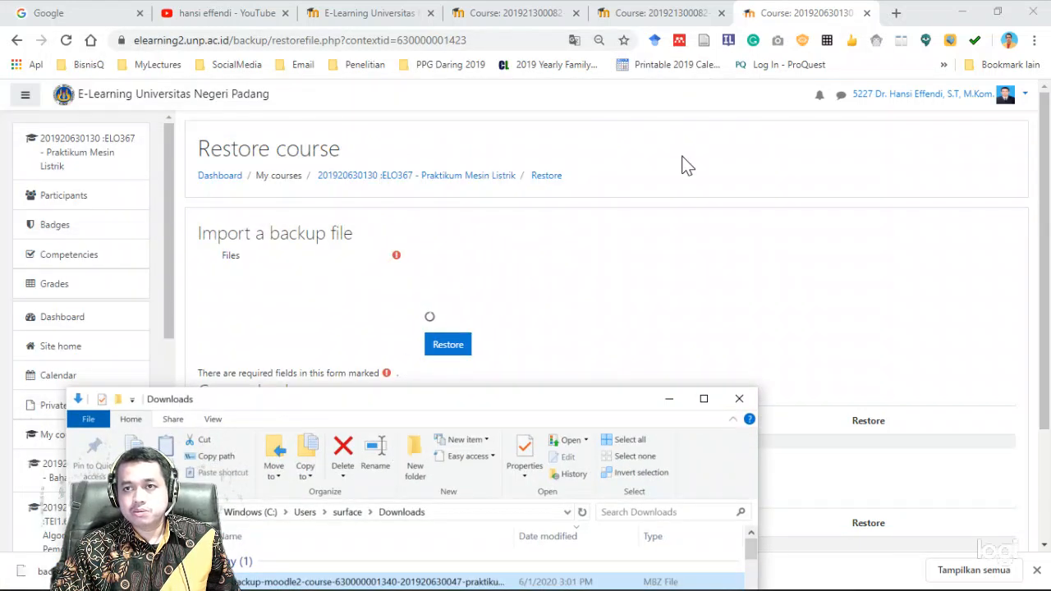
left_click(770, 15)
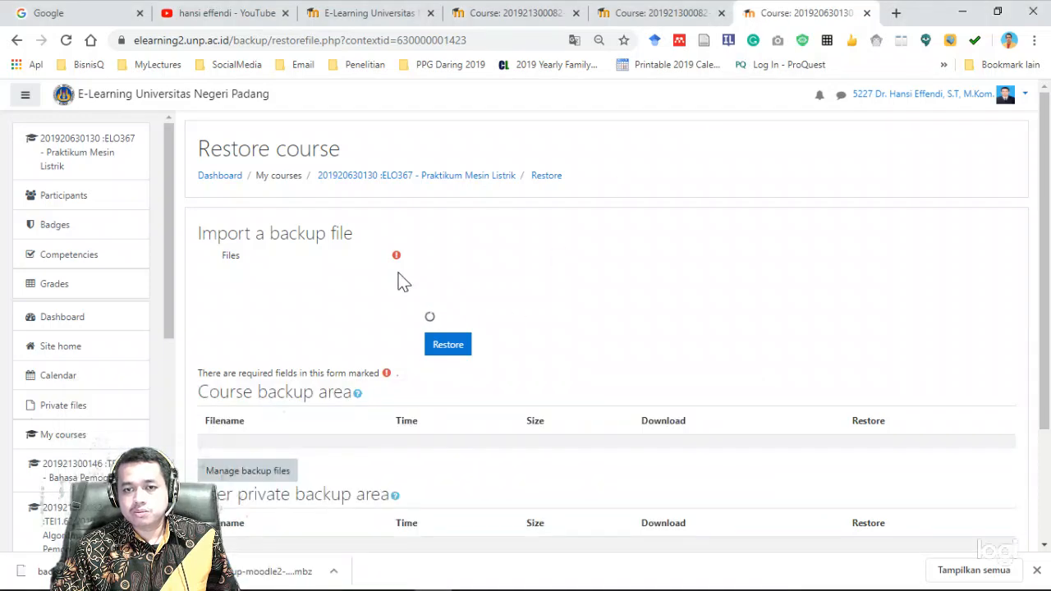
- Add the praktikum_mesin-mesin_listrik backup file from the Downloads folder to the restore form's file area
mouse_move(431, 584)
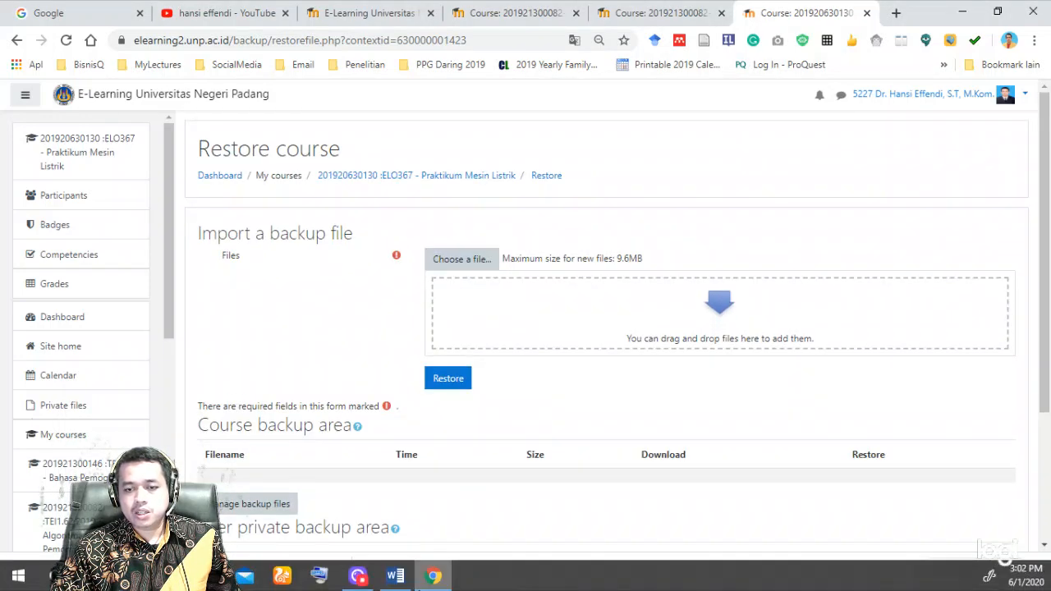
mouse_move(207, 576)
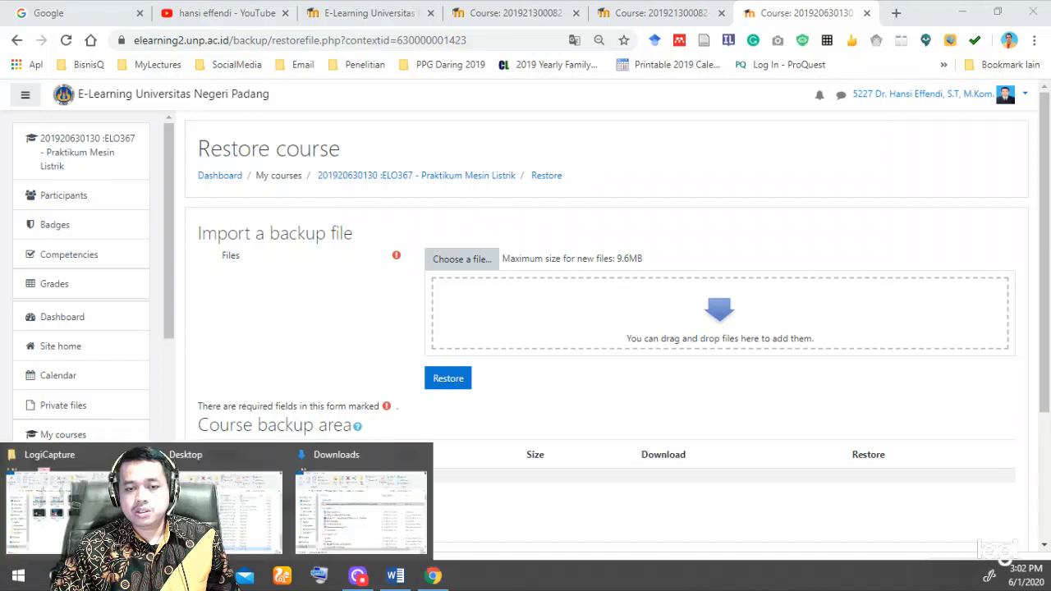
mouse_move(355, 499)
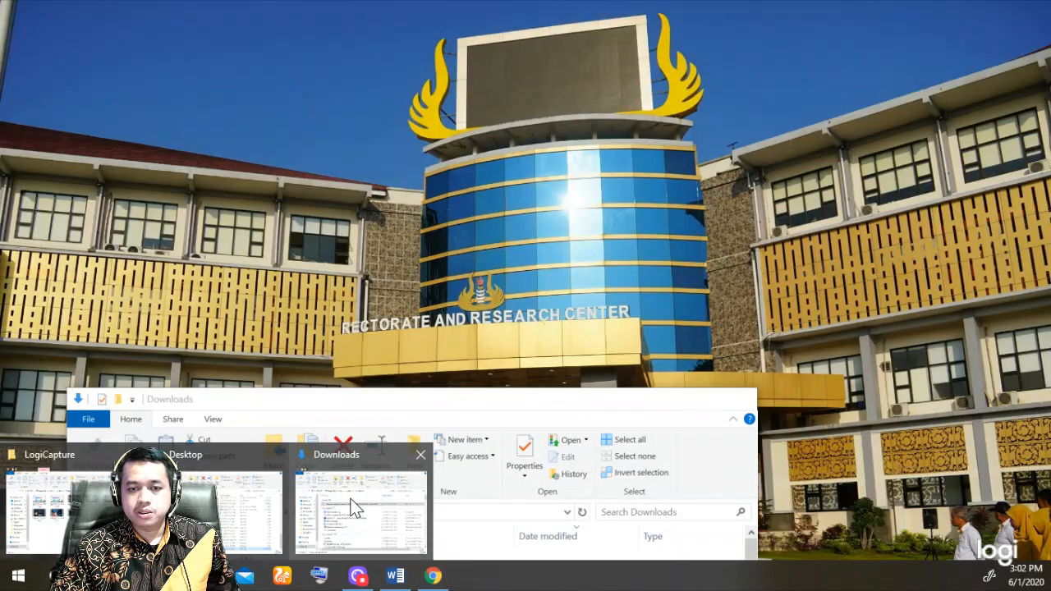
left_click(349, 498)
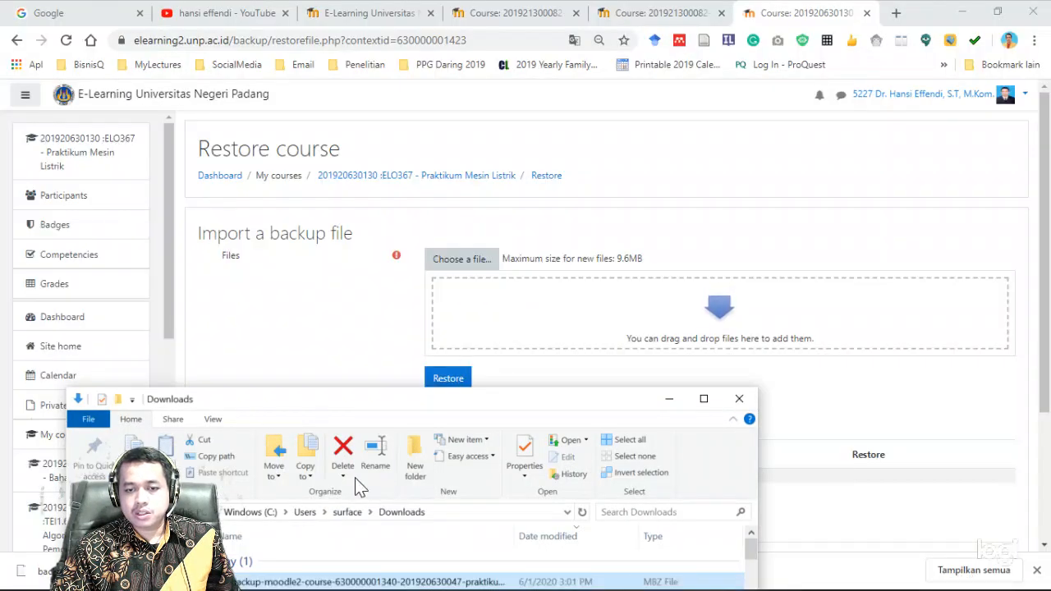
left_click_drag(316, 586, 618, 340)
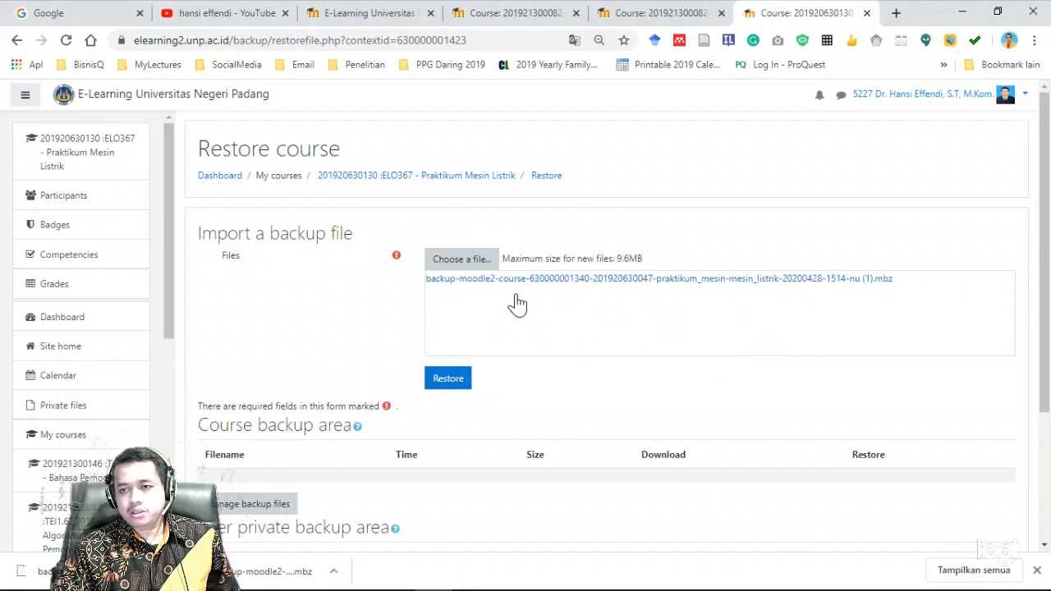
- Start restoring the uploaded backup, then review its settings and course sections and continue to the destination stage
scroll(565, 343, "down", 2)
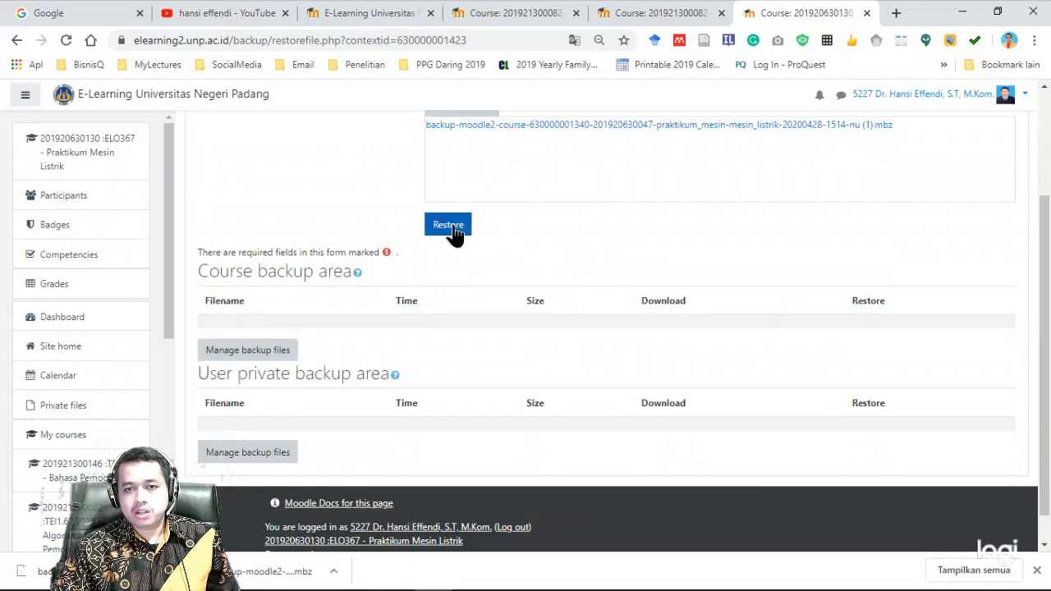
left_click(447, 224)
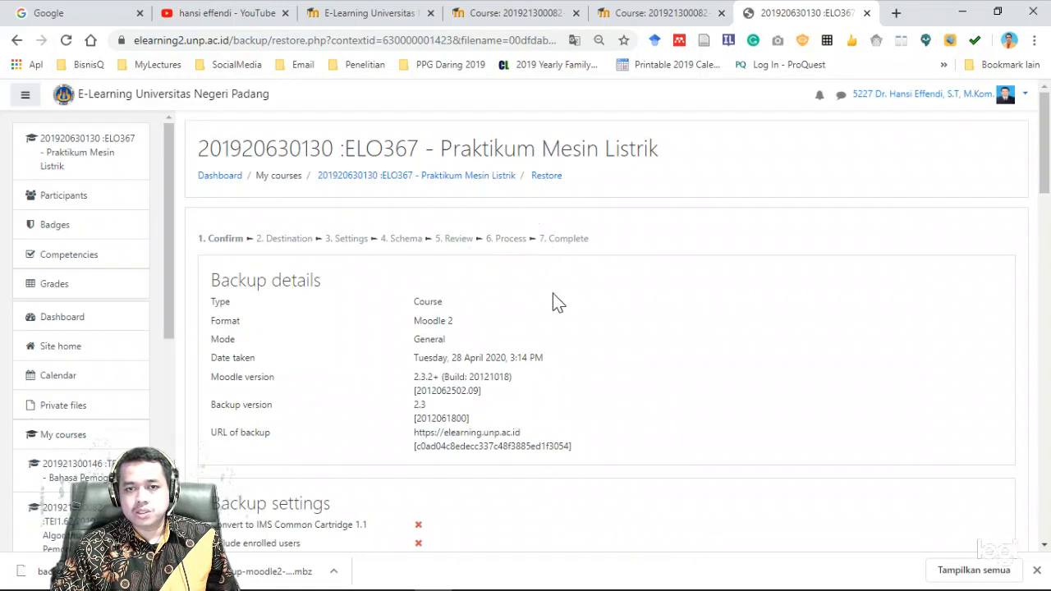
scroll(552, 300, "down", 5)
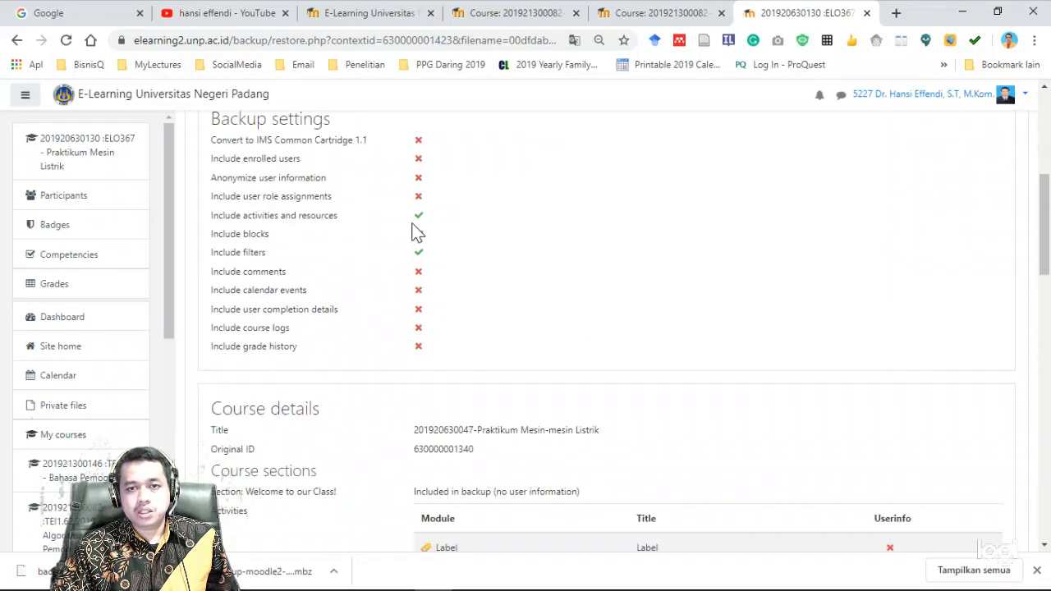
scroll(562, 283, "down", 4)
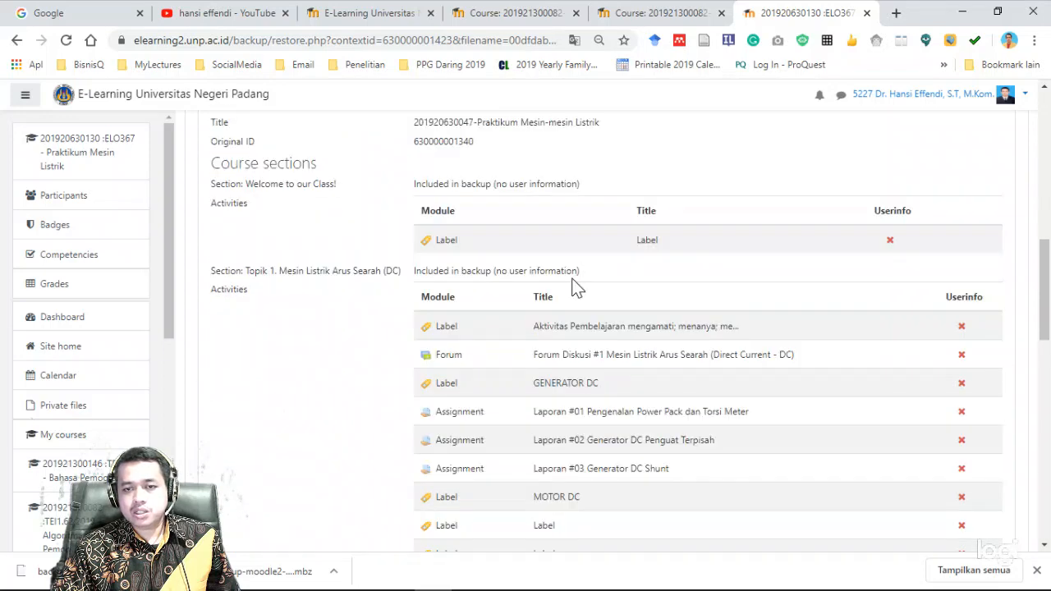
scroll(575, 287, "down", 10)
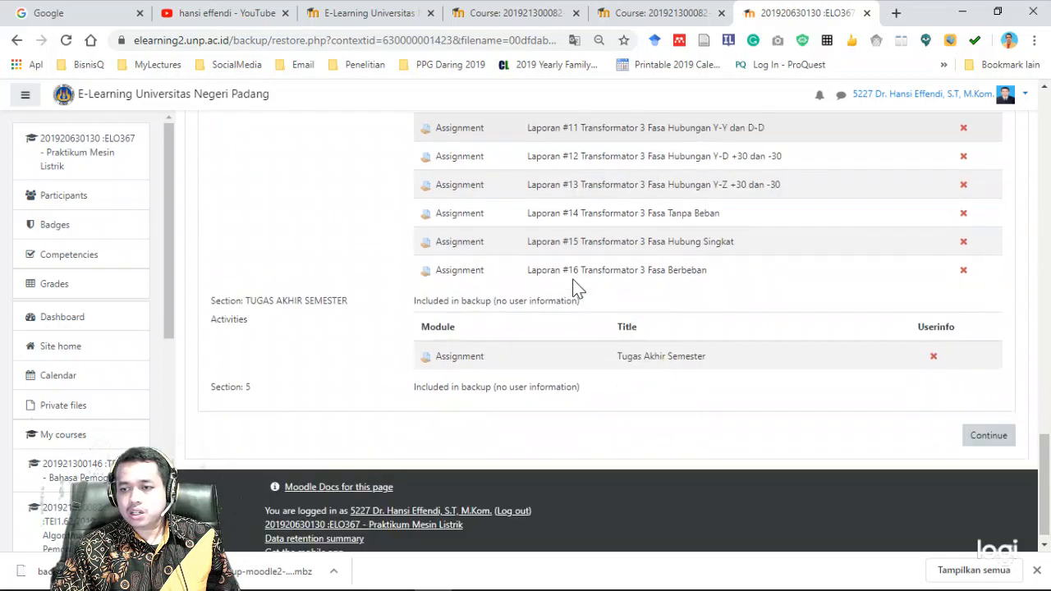
scroll(574, 287, "down", 1)
left_click(984, 423)
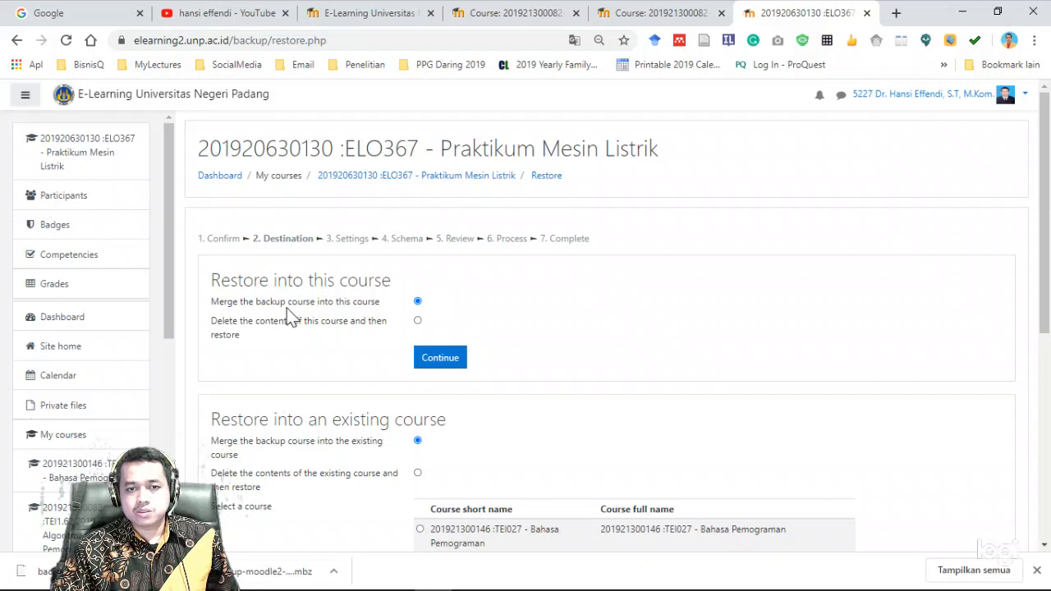
- Choose to merge the backup into this course, keeping the offered restore settings and all listed sections and activities included
left_click(439, 365)
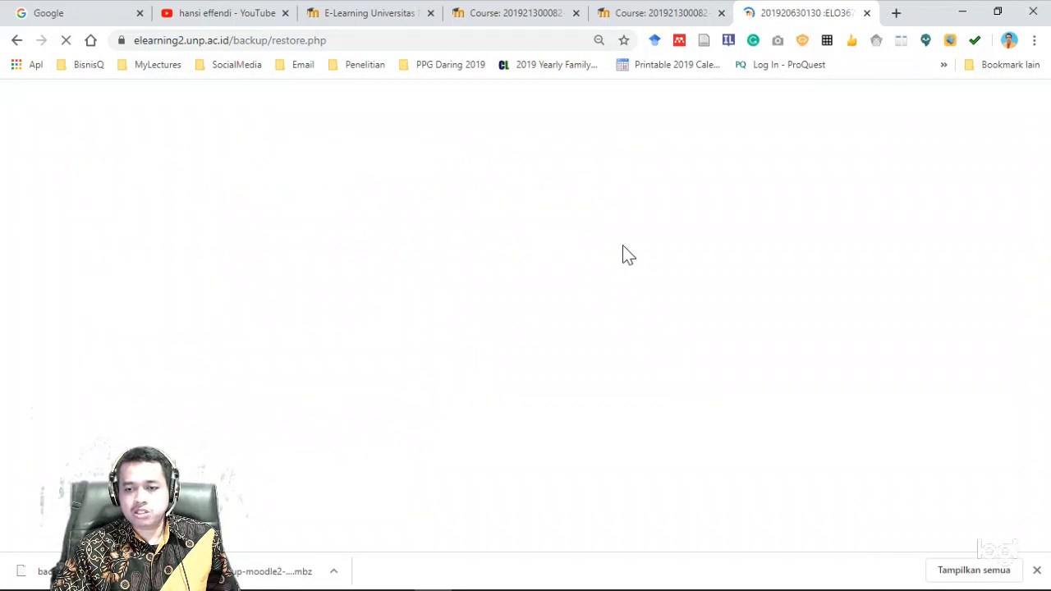
scroll(629, 251, "down", 5)
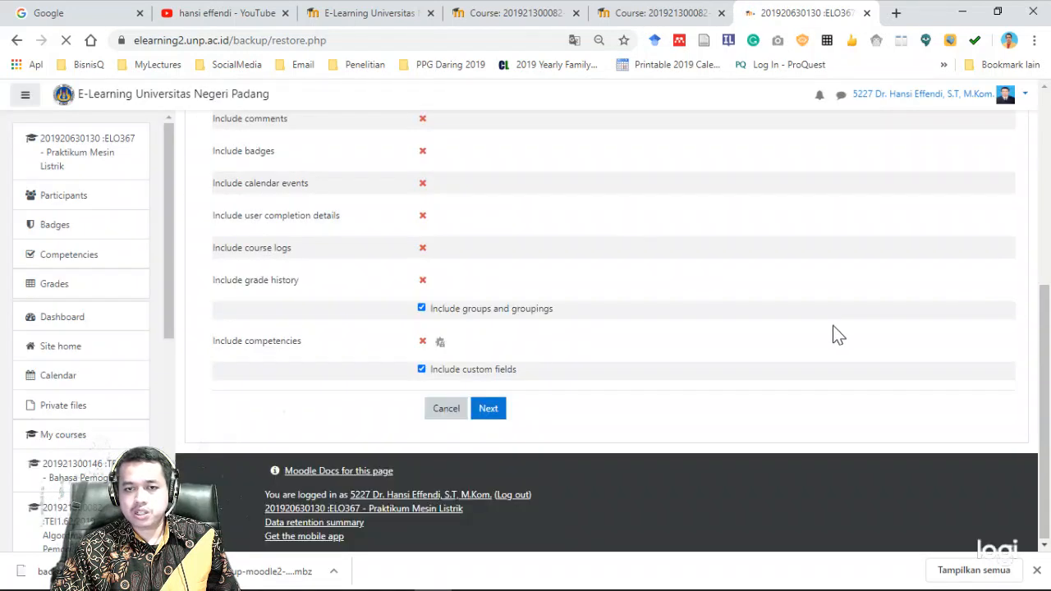
left_click(488, 407)
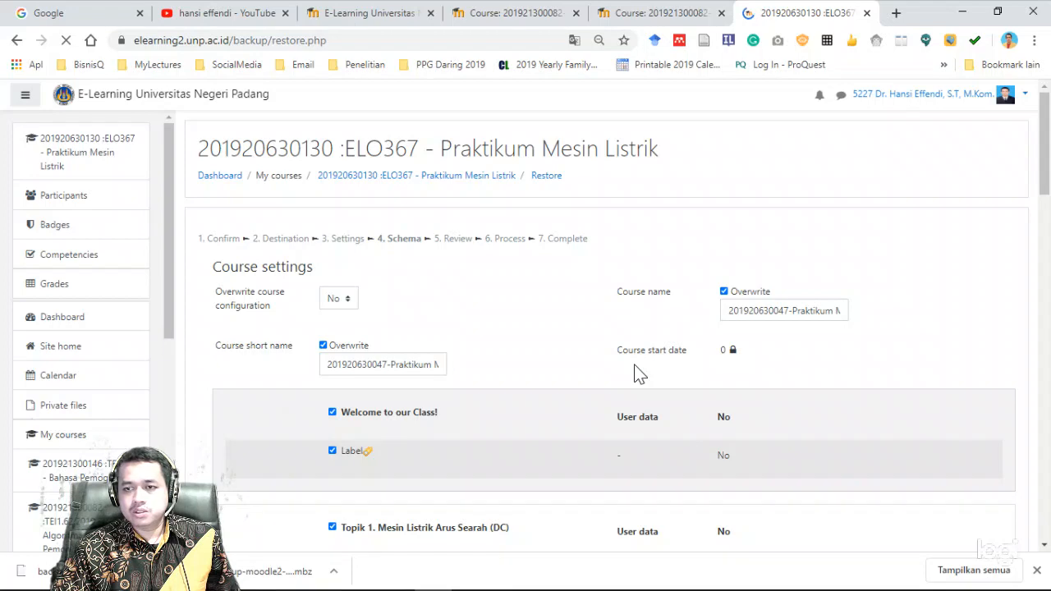
scroll(696, 328, "down", 20)
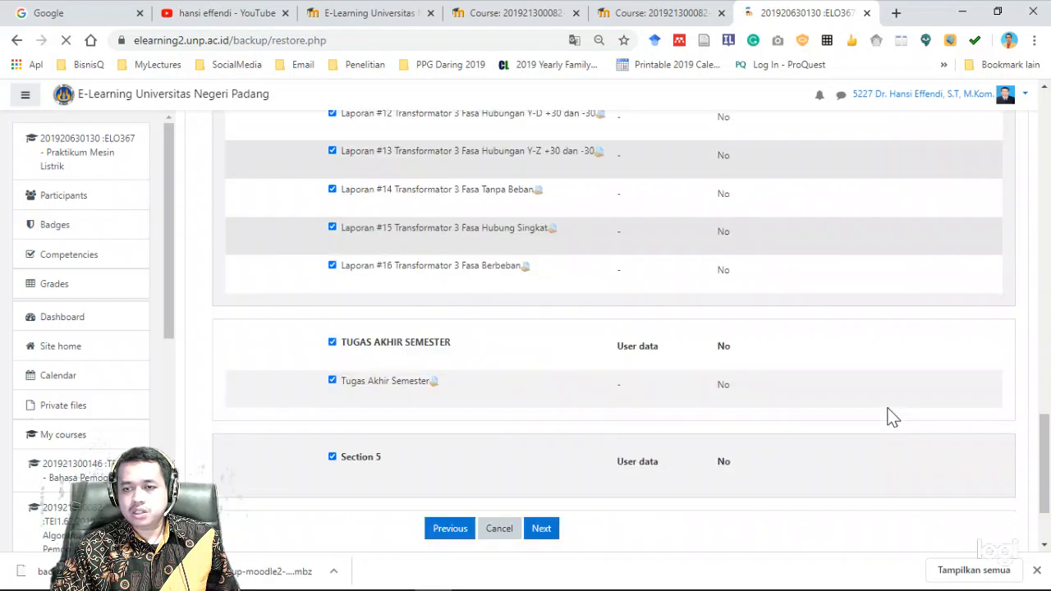
scroll(893, 417, "down", 2)
left_click(542, 410)
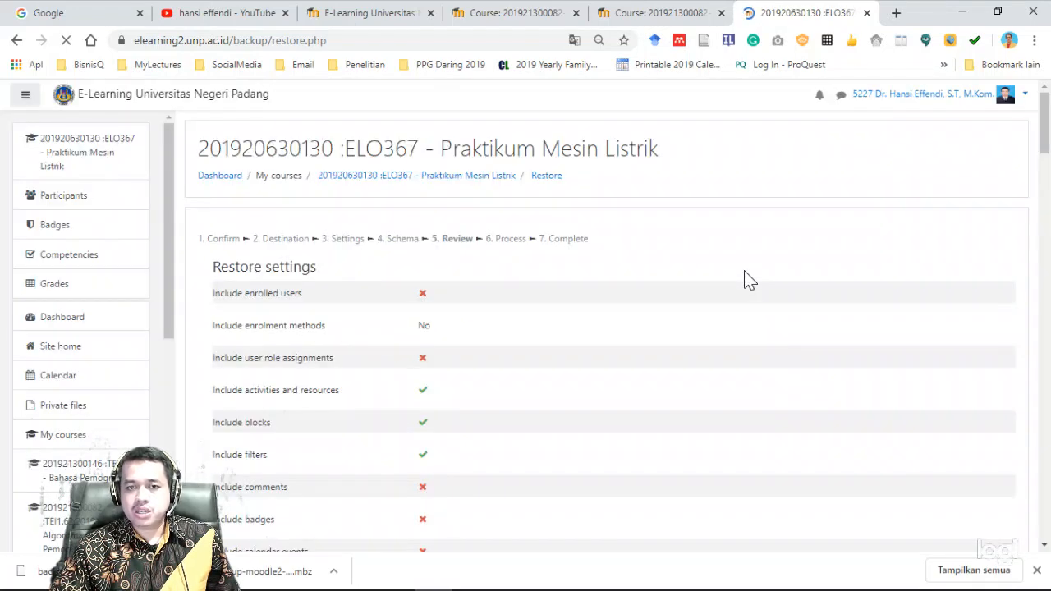
- Review the restore summary, perform the restore, and open the restored Praktikum Mesin Listrik course
scroll(715, 304, "down", 4)
scroll(715, 310, "down", 15)
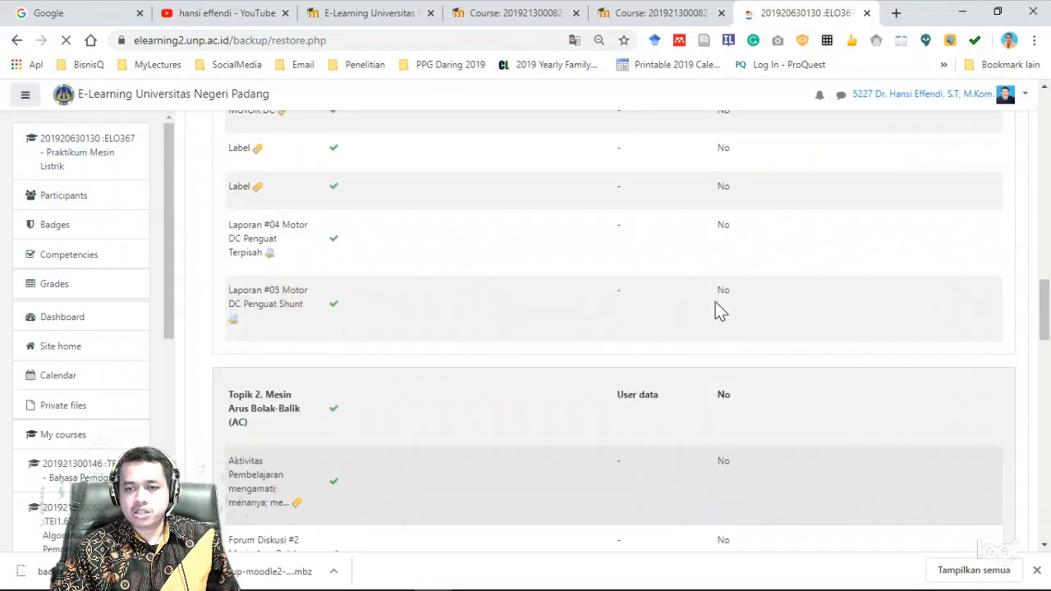
scroll(721, 316, "down", 10)
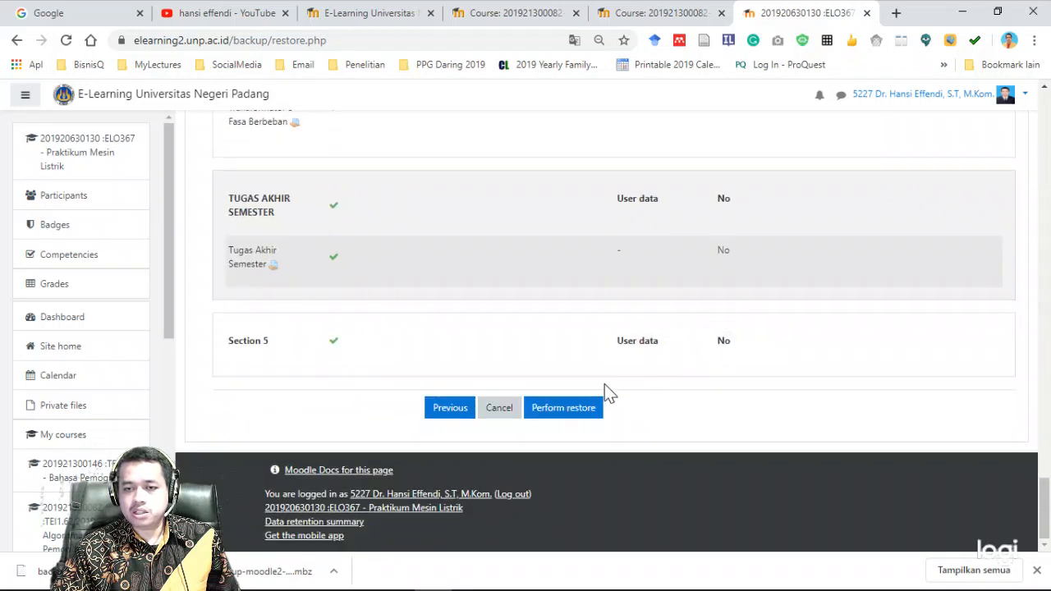
left_click(557, 411)
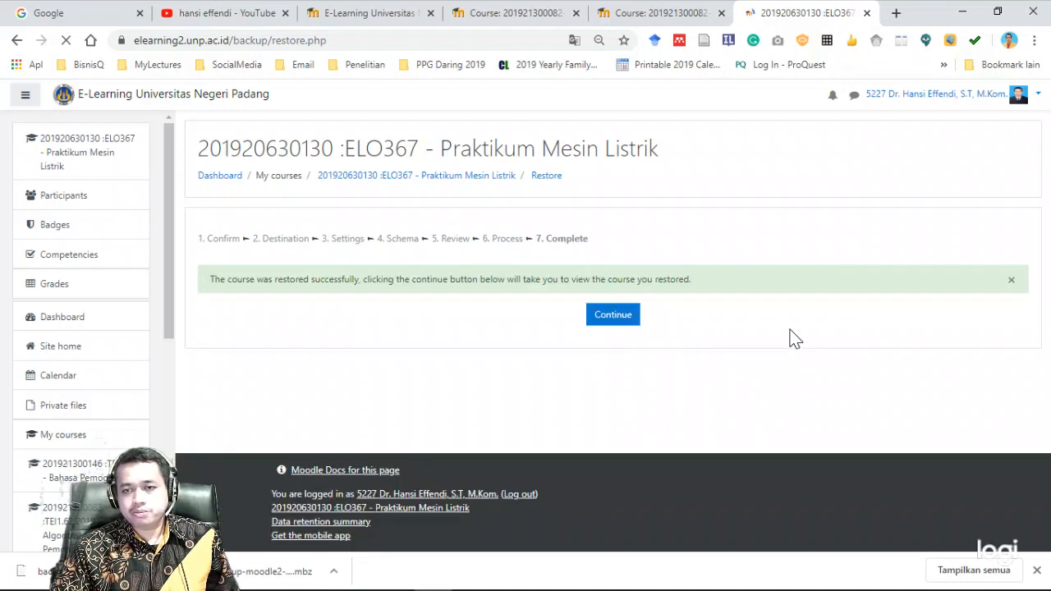
left_click(624, 318)
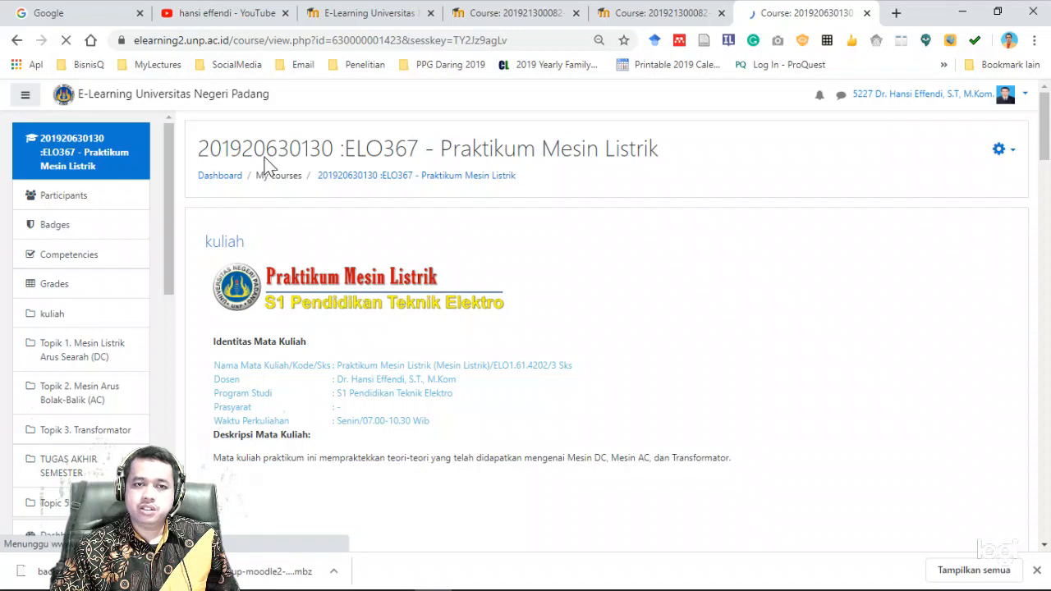
- Examine the restored course page from the kuliah introduction through the topic sections, TUGAS AKHIR SEMESTER and Topic 5
scroll(369, 175, "down", 2)
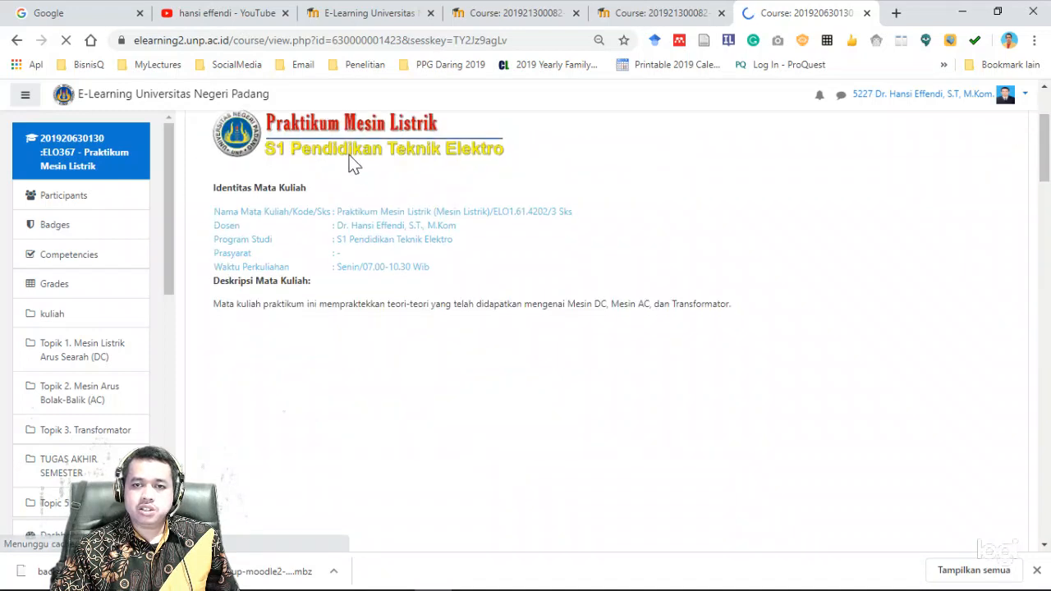
scroll(353, 164, "down", 3)
scroll(353, 165, "up", 5)
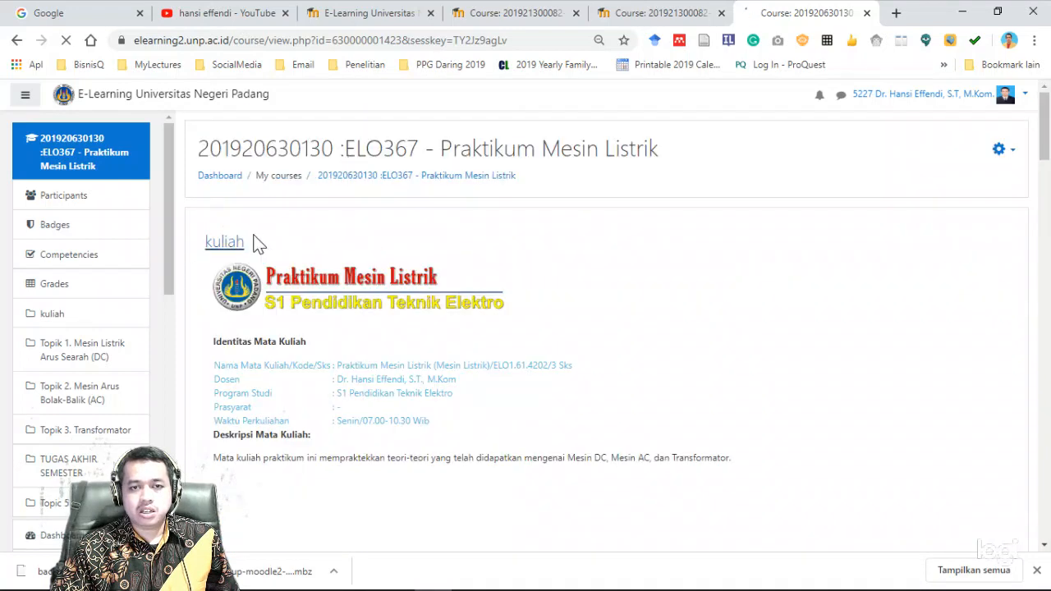
scroll(629, 322, "down", 6)
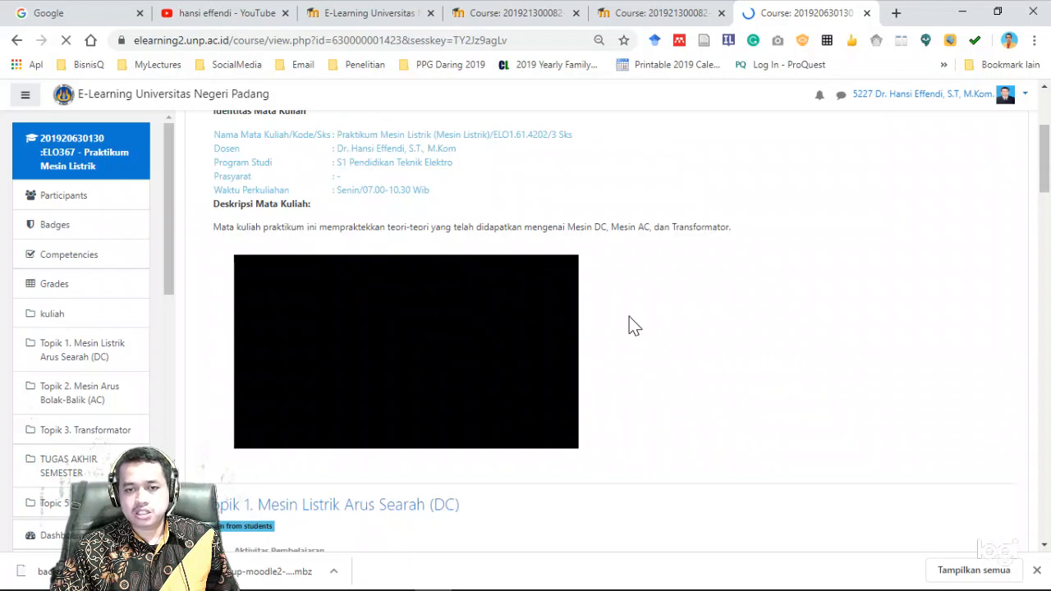
scroll(629, 322, "up", 2)
scroll(629, 322, "up", 1)
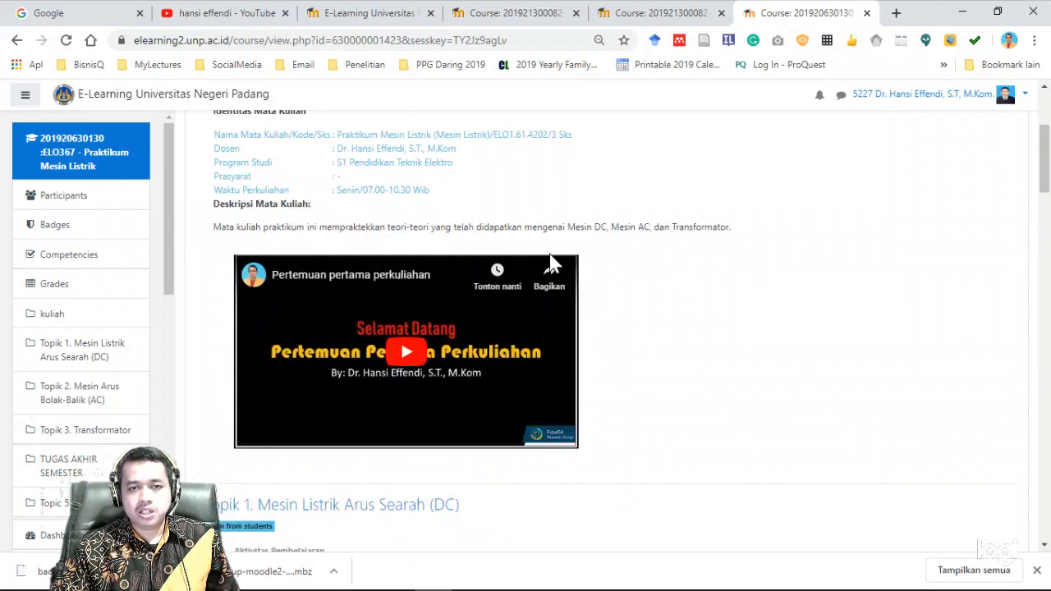
scroll(723, 291, "down", 2)
scroll(724, 291, "down", 2)
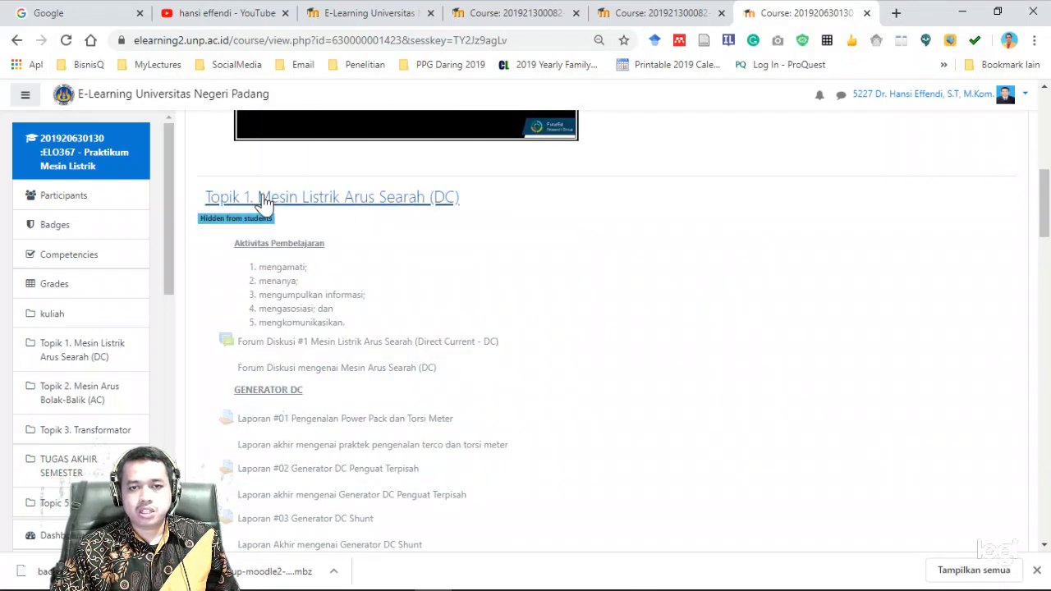
scroll(502, 244, "down", 3)
scroll(501, 243, "down", 8)
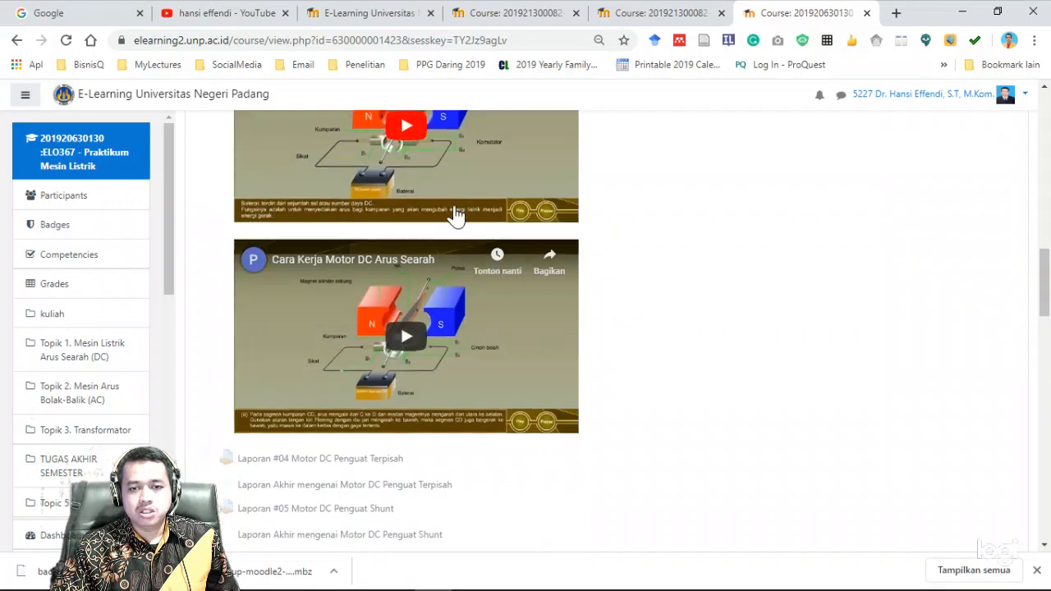
scroll(451, 250, "down", 7)
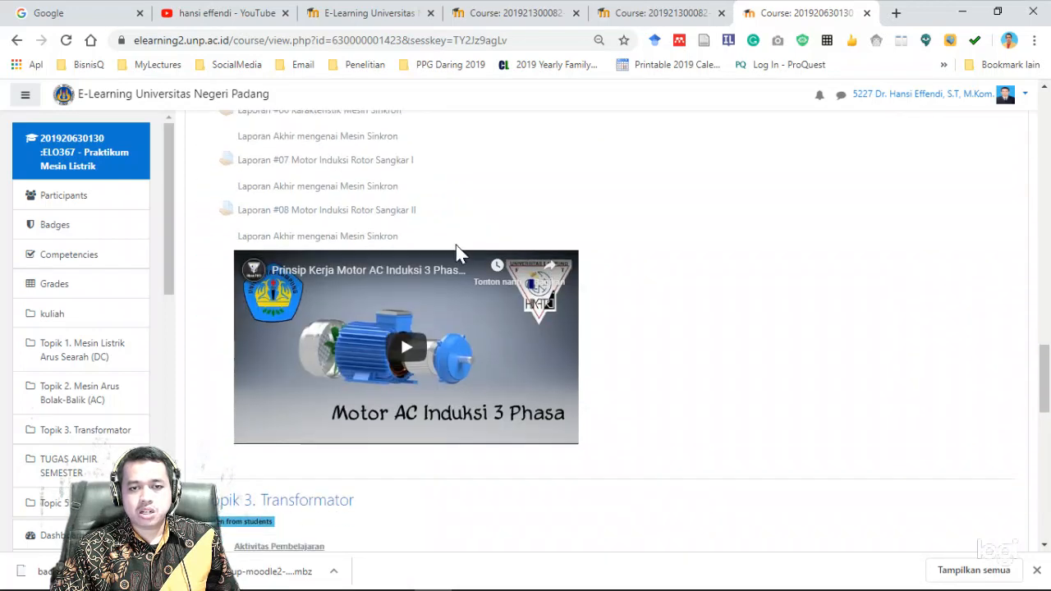
scroll(378, 237, "down", 10)
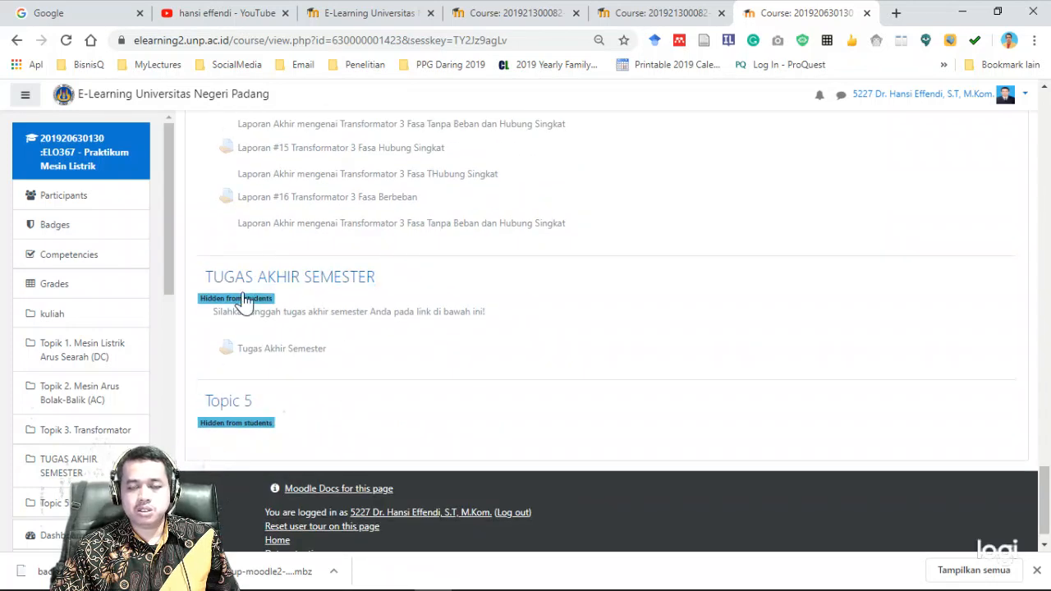
scroll(688, 261, "up", 20)
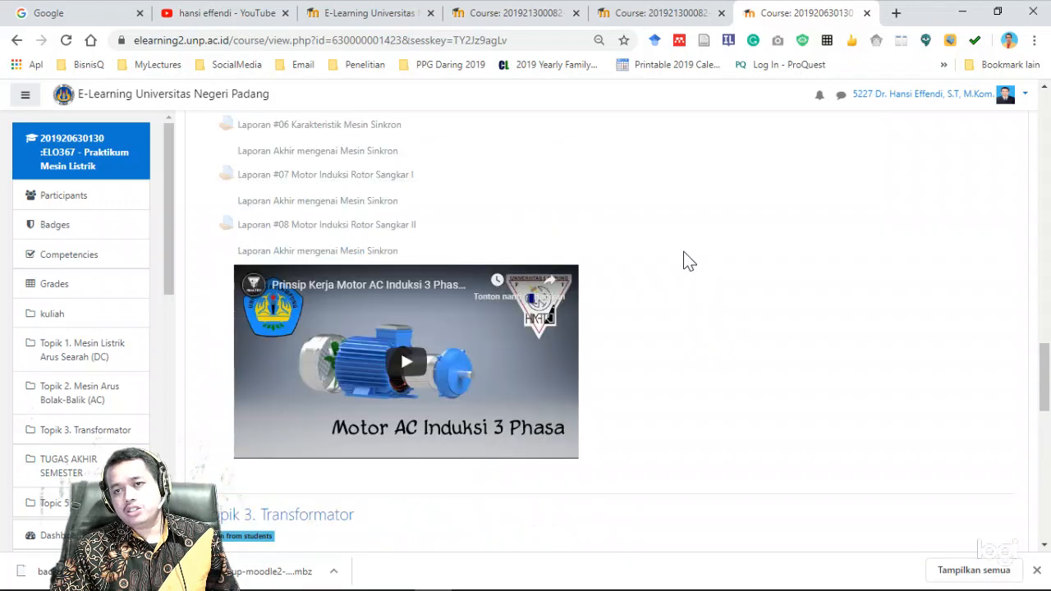
scroll(688, 261, "up", 5)
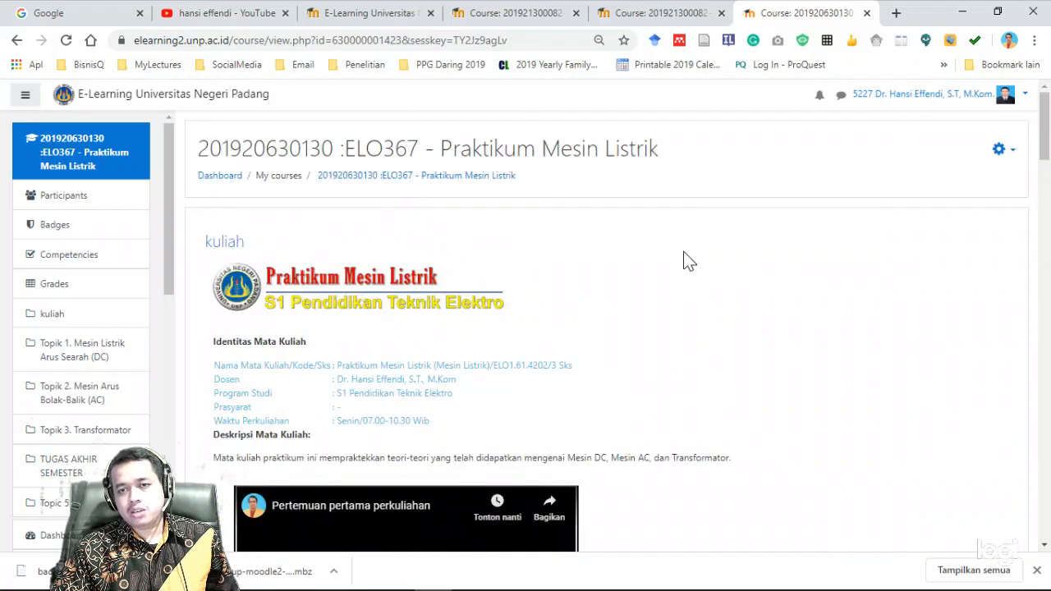
- Check the old elearning site, then return to the restored course and re-examine its introduction and Topik 1 content
left_click(348, 13)
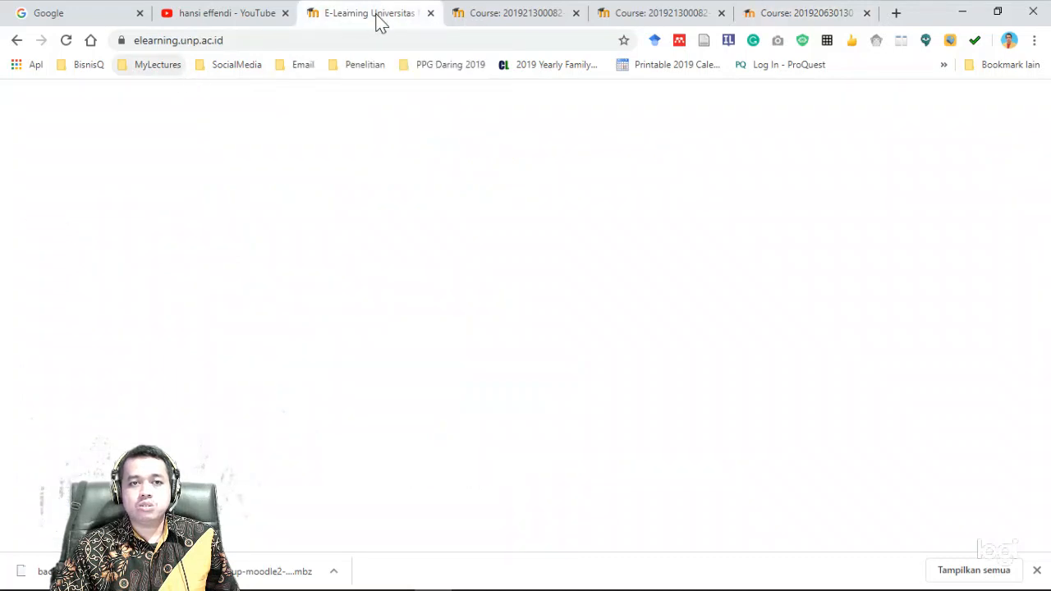
left_click(770, 17)
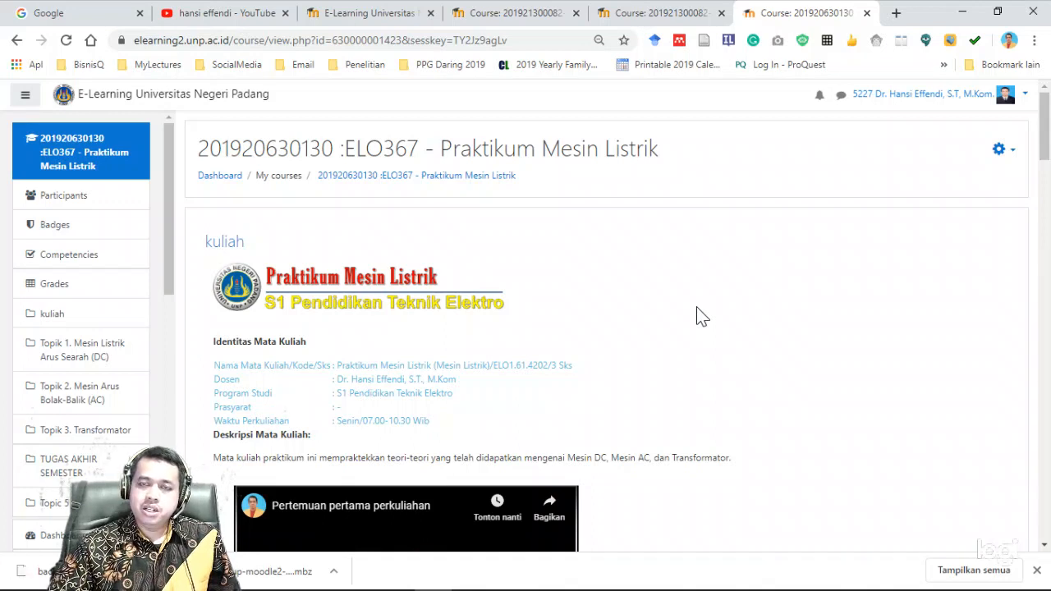
scroll(663, 345, "down", 5)
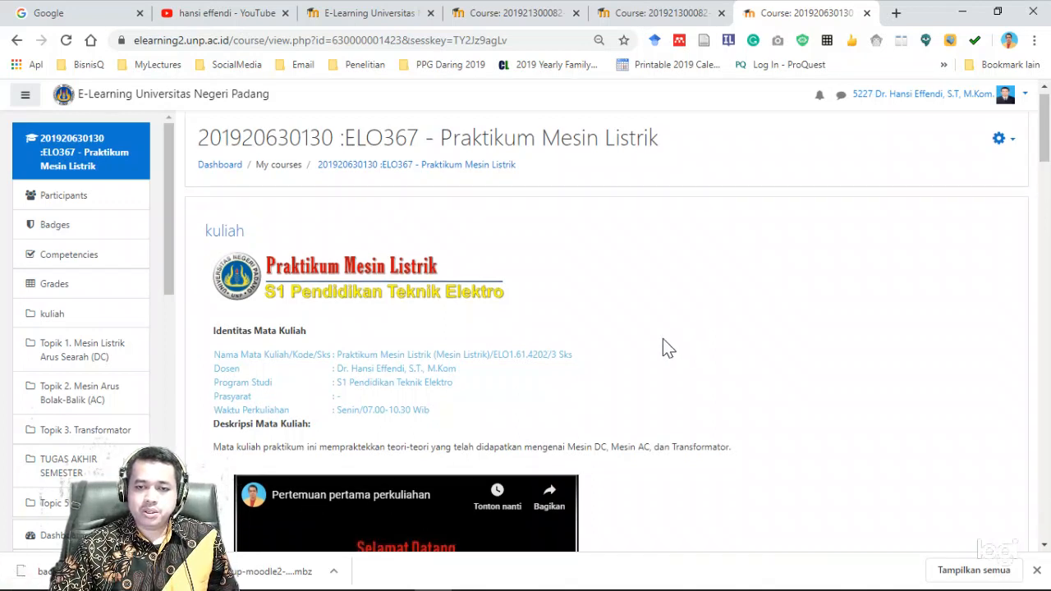
scroll(367, 345, "up", 5)
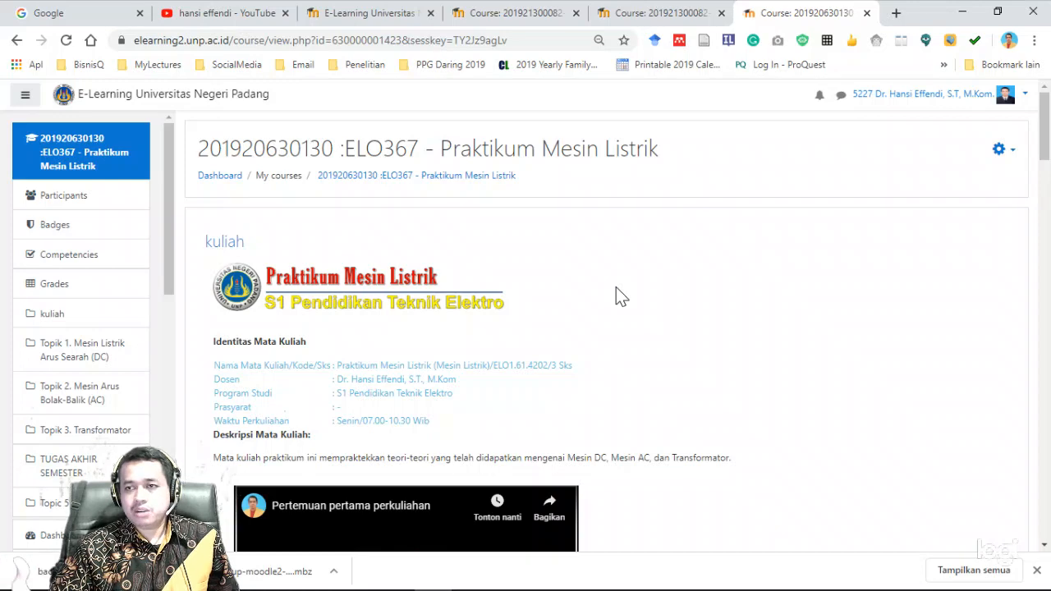
scroll(616, 292, "down", 9)
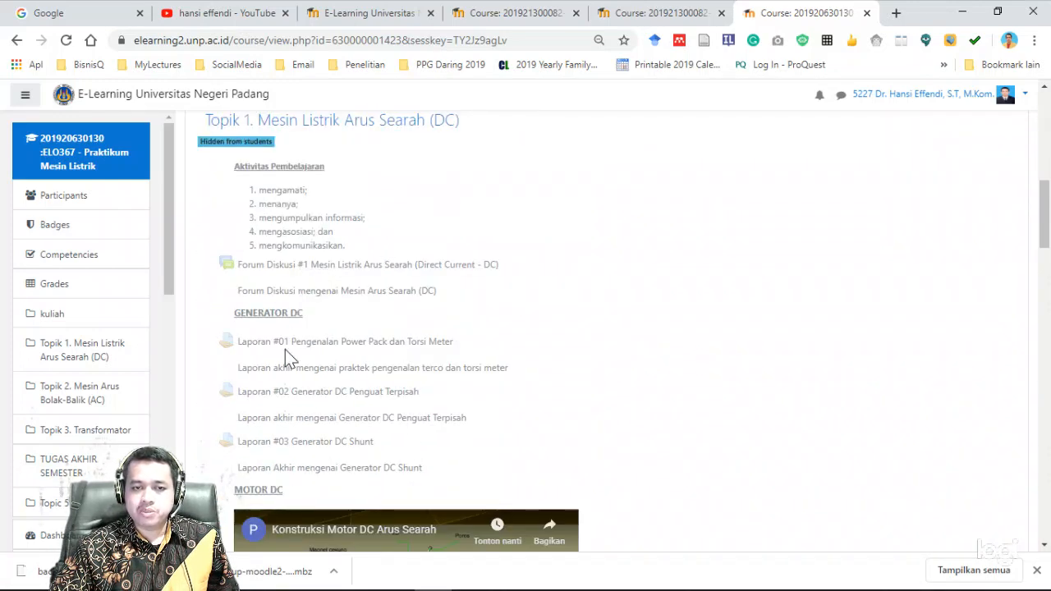
scroll(402, 300, "down", 2)
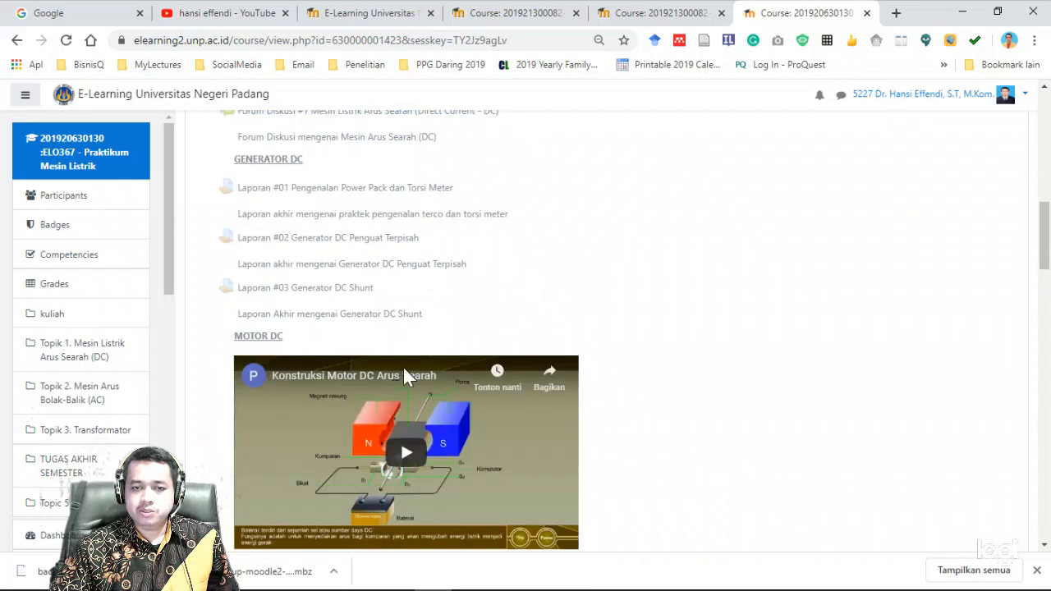
scroll(597, 297, "up", 3)
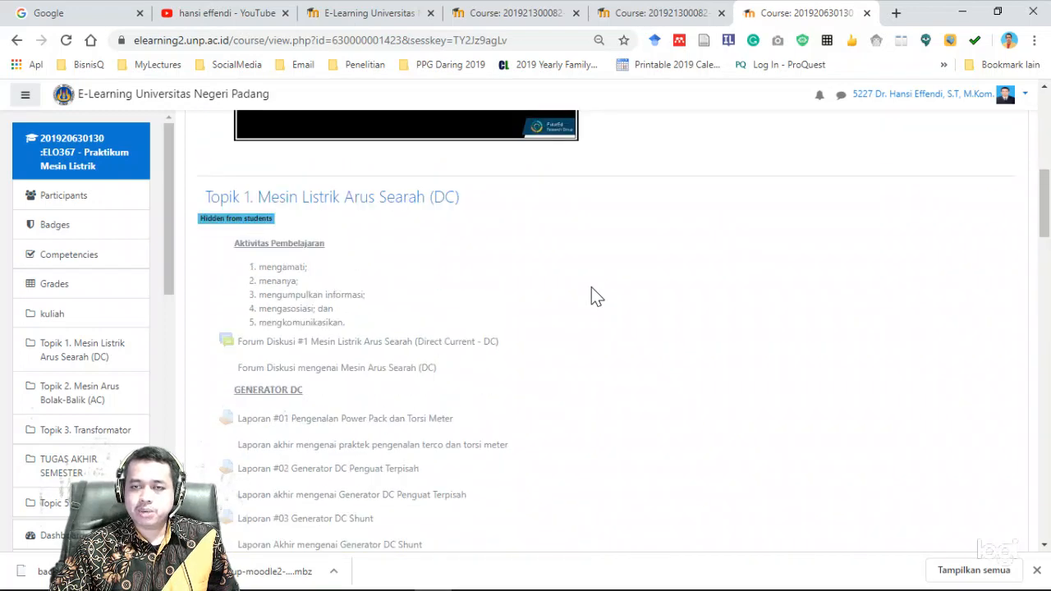
scroll(591, 291, "up", 5)
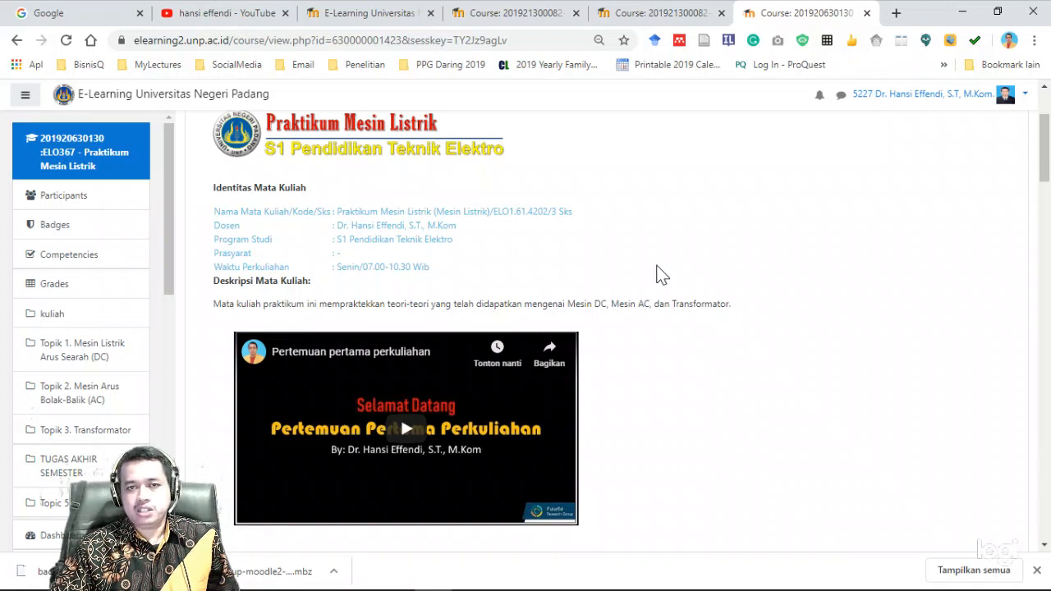
scroll(661, 275, "up", 2)
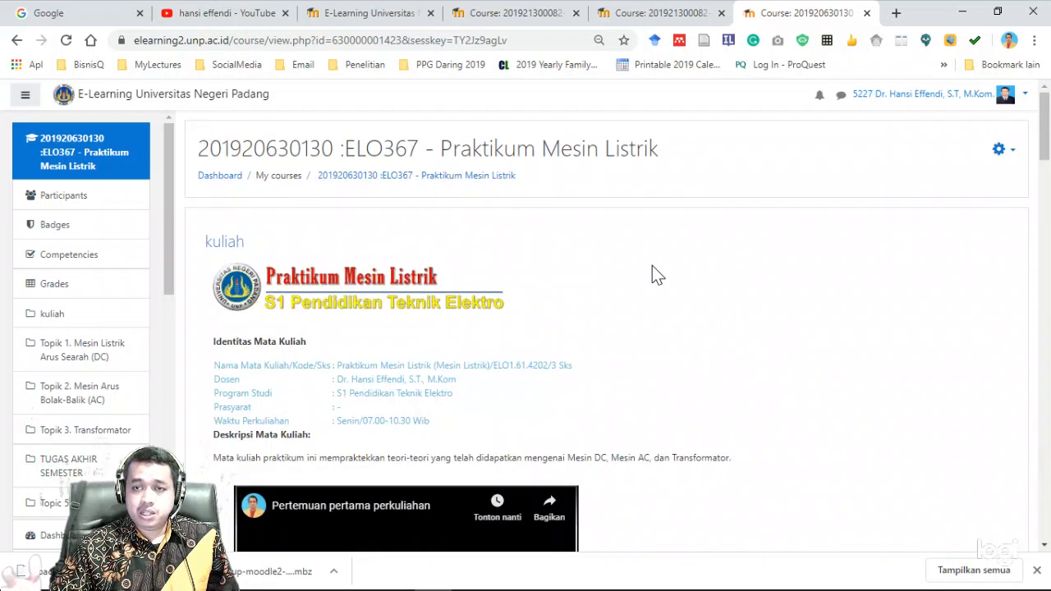